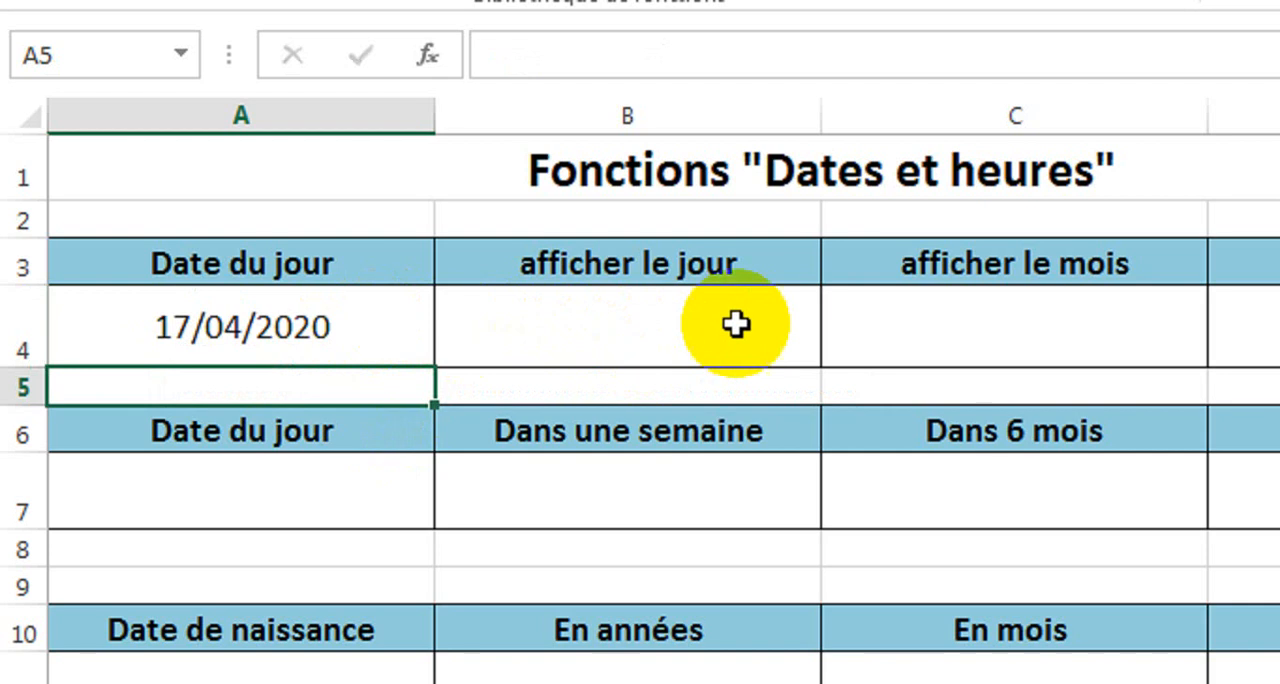
Try the formula =JOUR(A4) in cell B4 to extract the day from the current date.
click(201, 322)
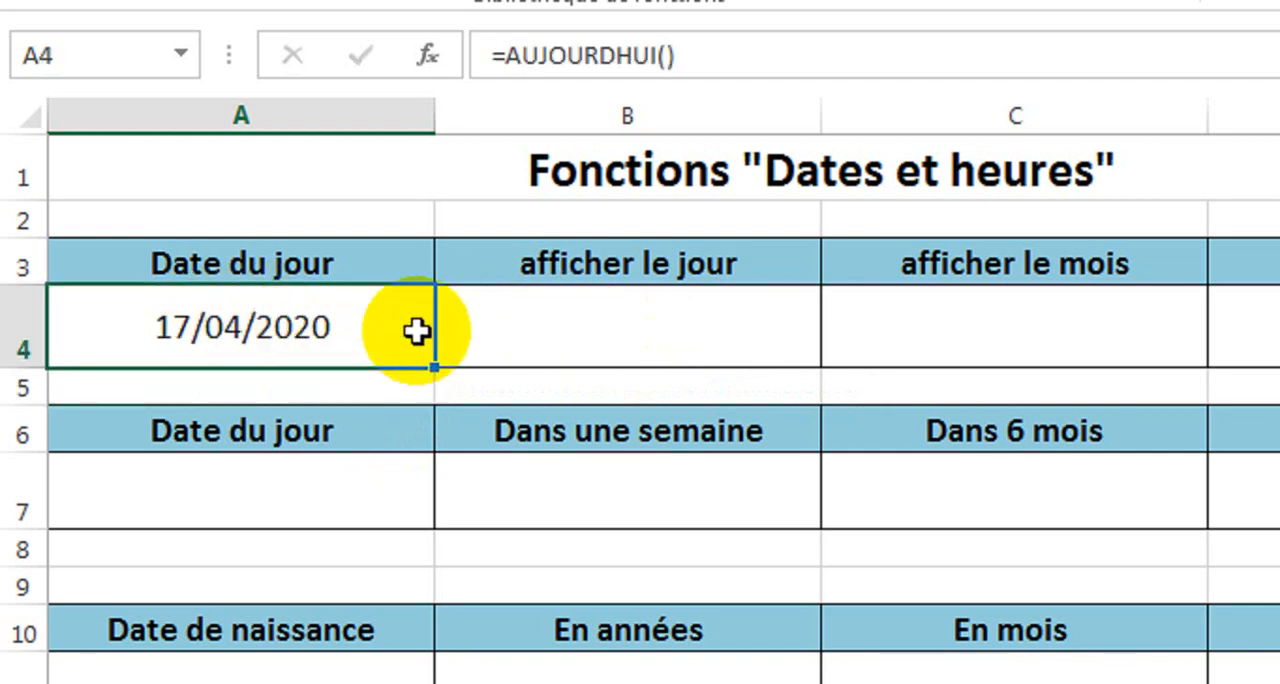
click(655, 330)
text(=)
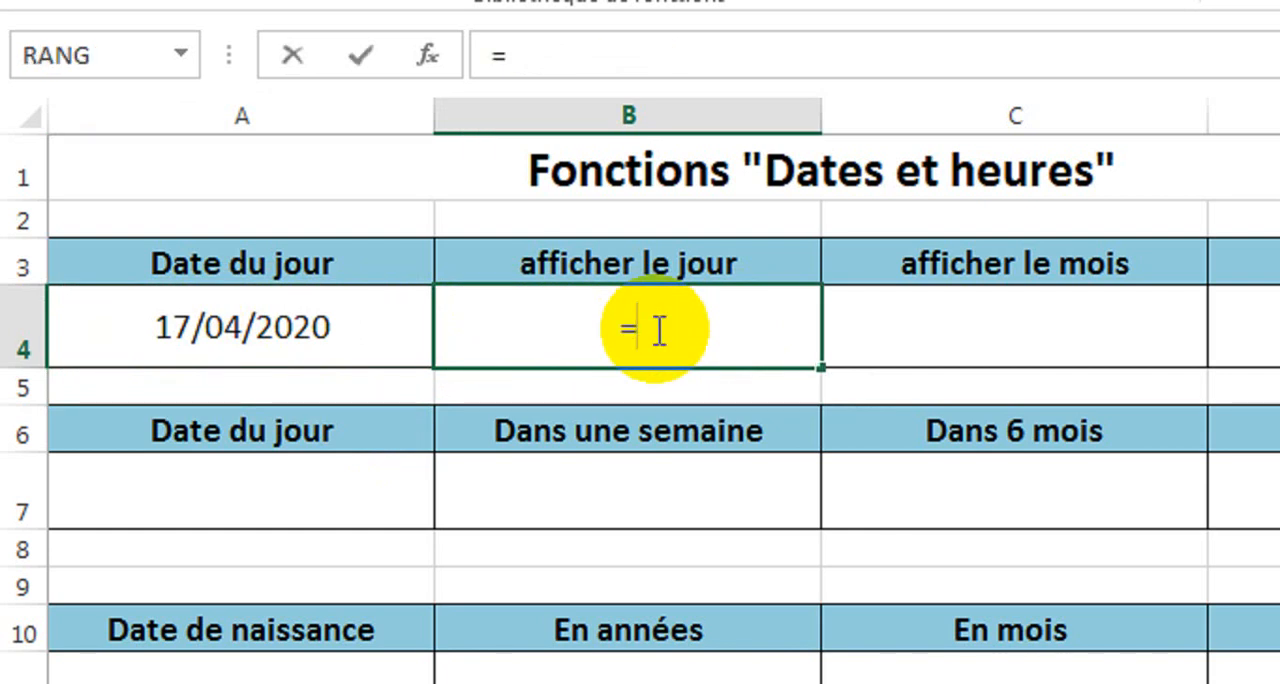
text(jour)
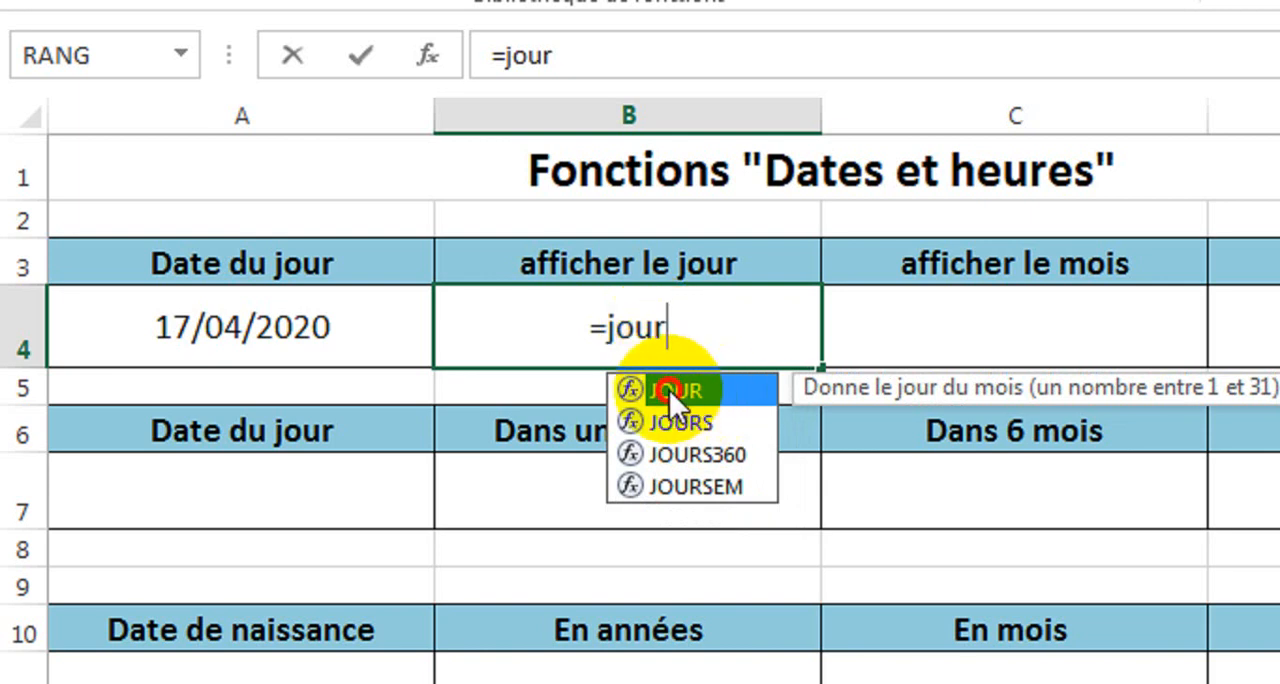
double_click(669, 390)
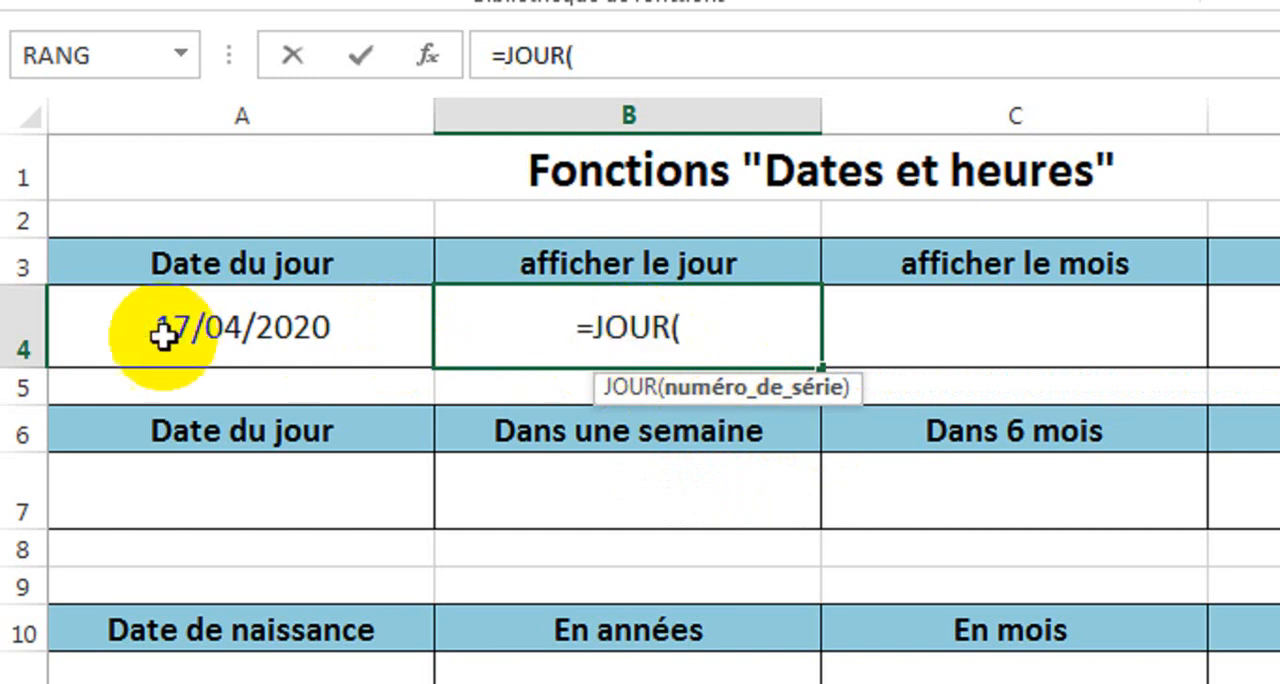
click(246, 330)
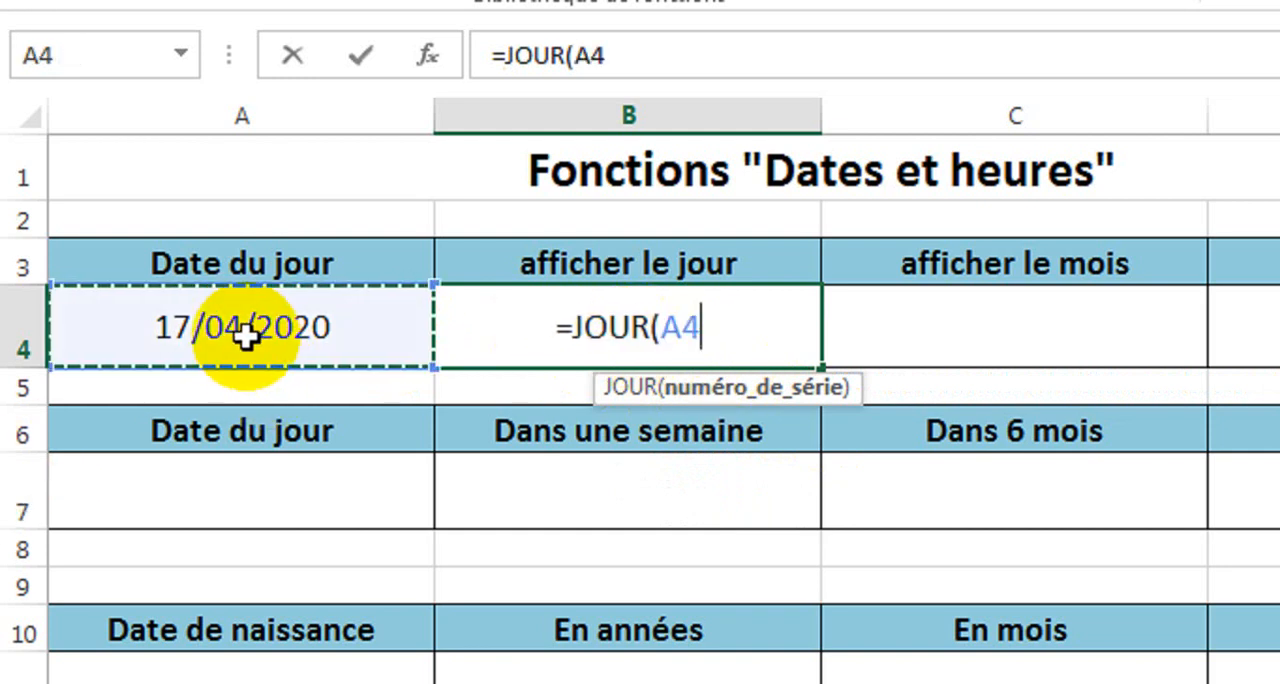
text())
Replace the cell reference in B4's JOUR formula with the literal date, giving =JOUR("17/04/2020").
key(BackSpace)
key(BackSpace)
key(BackSpace)
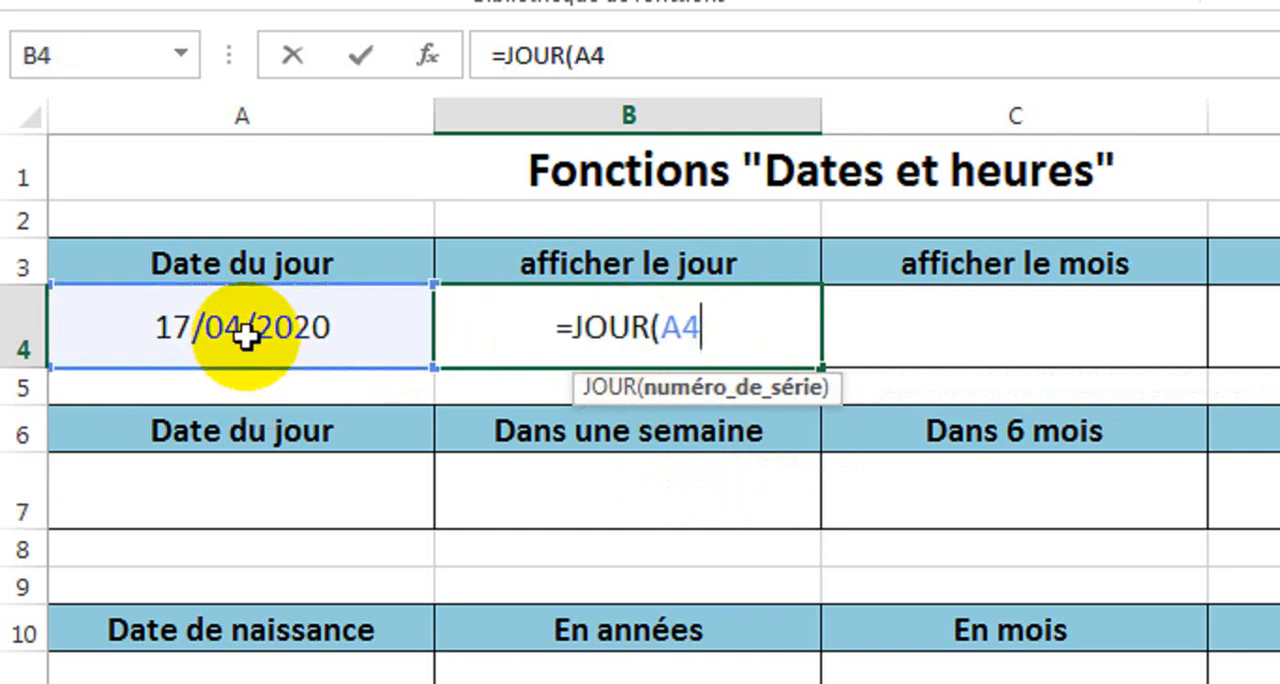
text(")
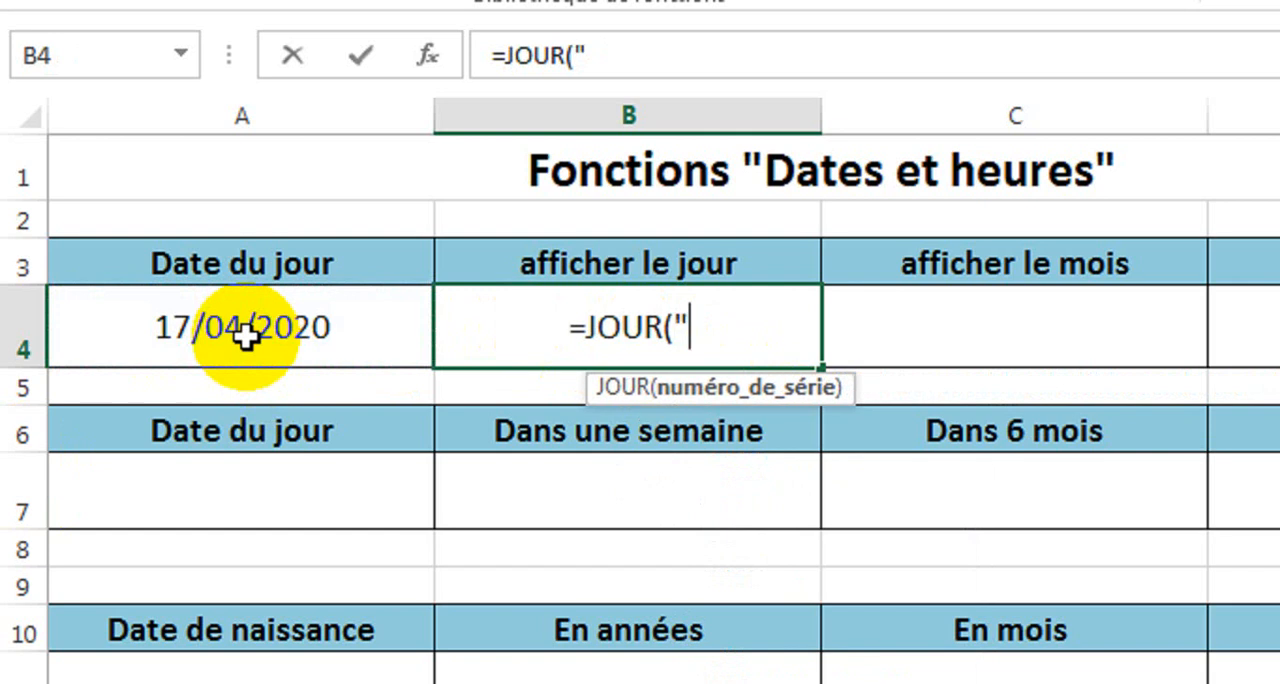
text(11)
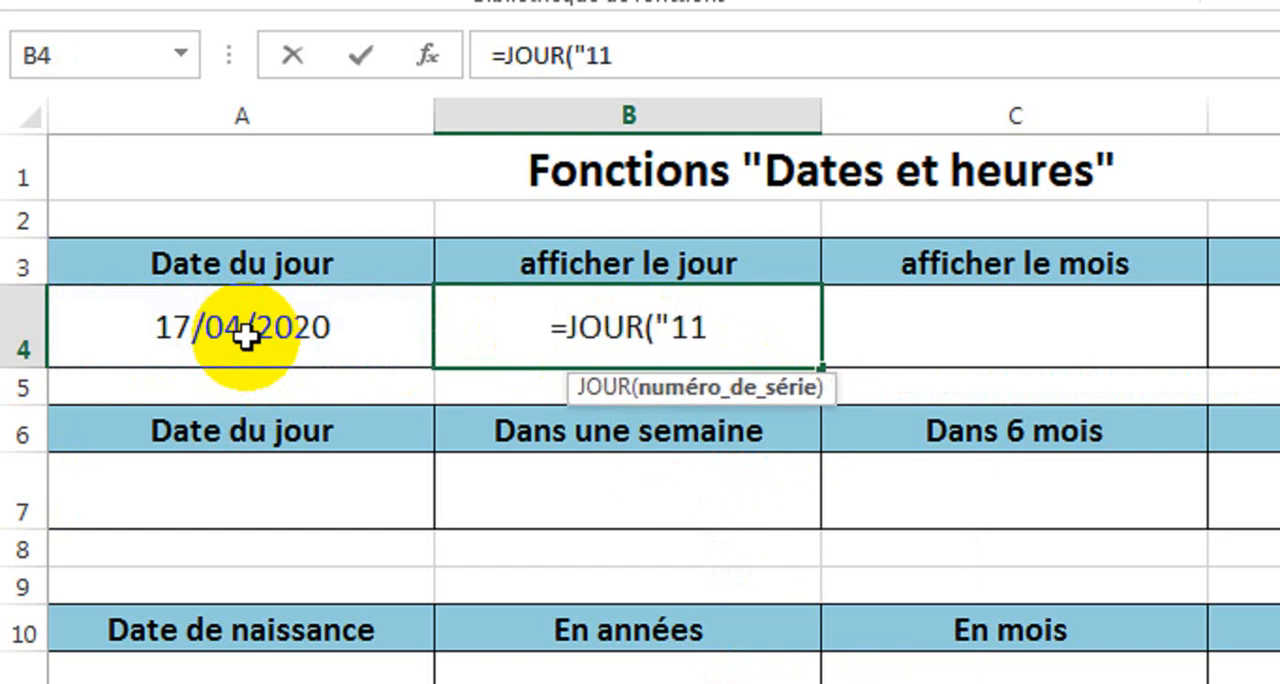
key(BackSpace)
text(7/04)
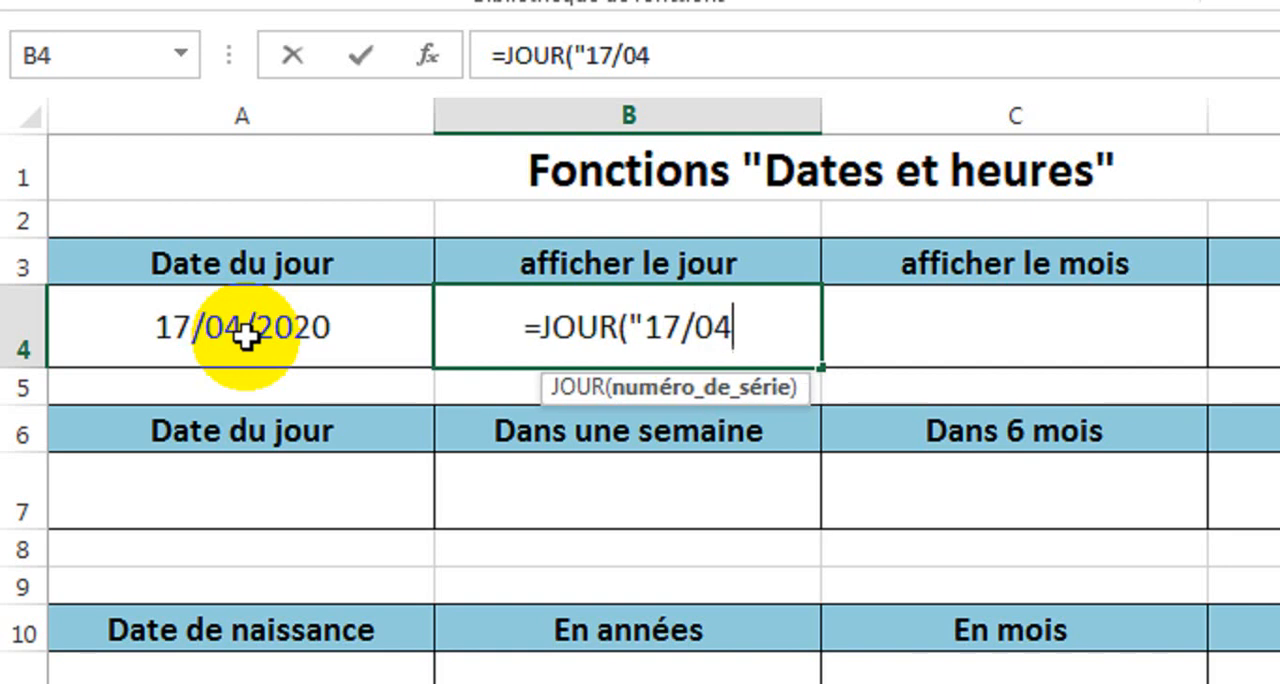
text(/2)
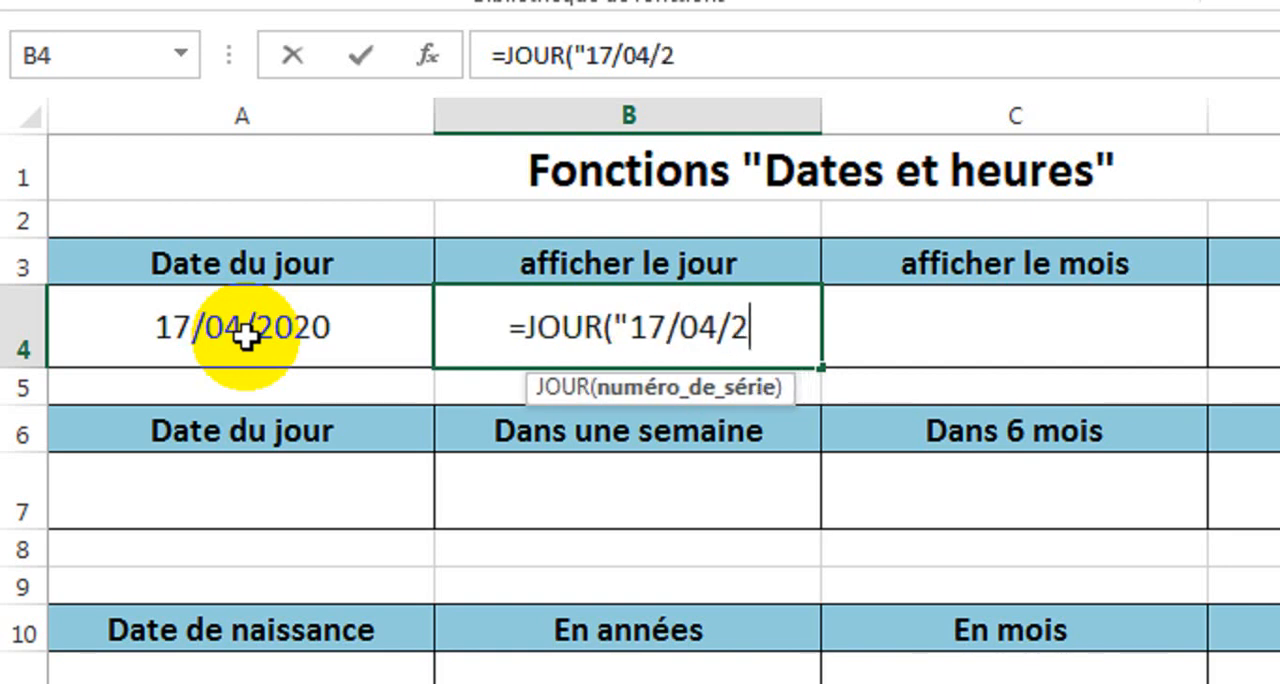
text(020")
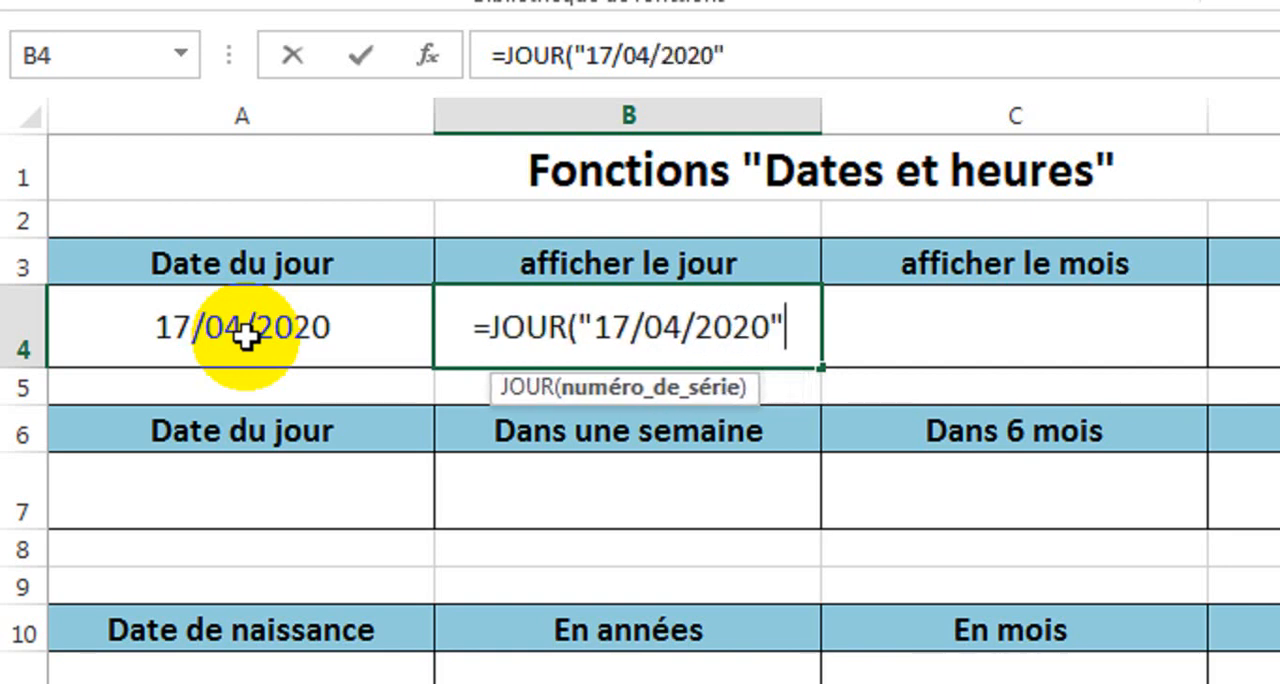
text())
key(Return)
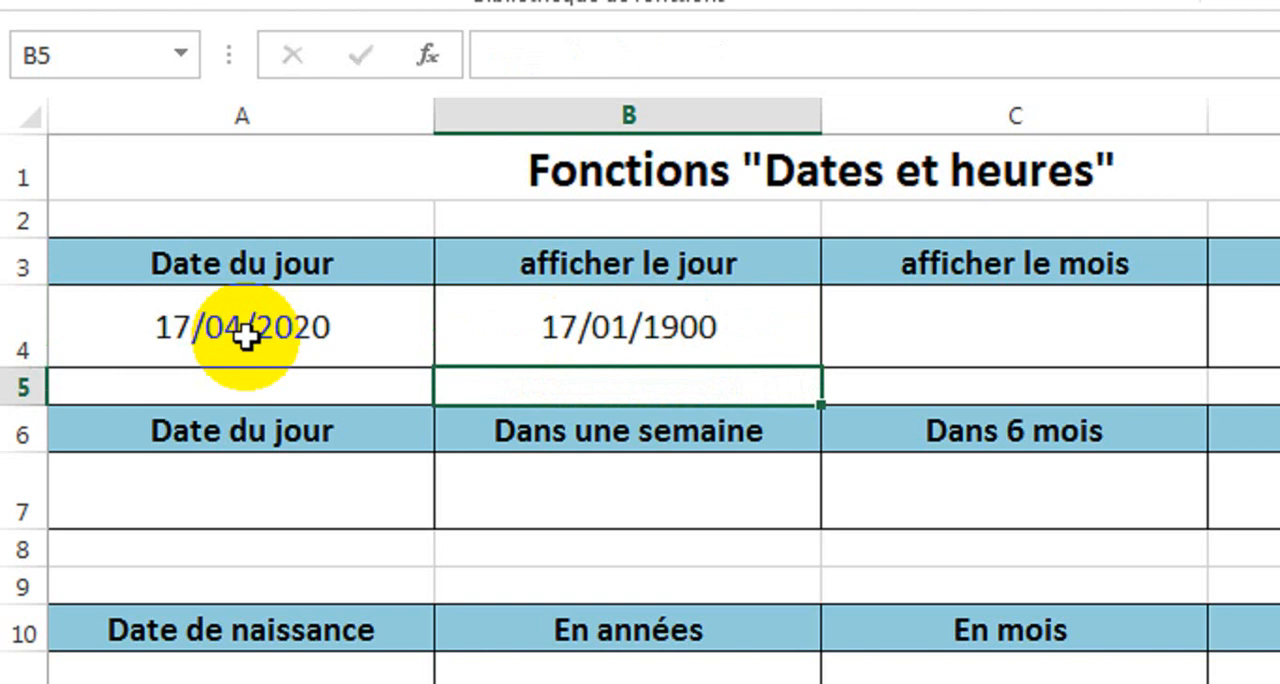
Set the number format of cell B4 to Standard.
click(709, 337)
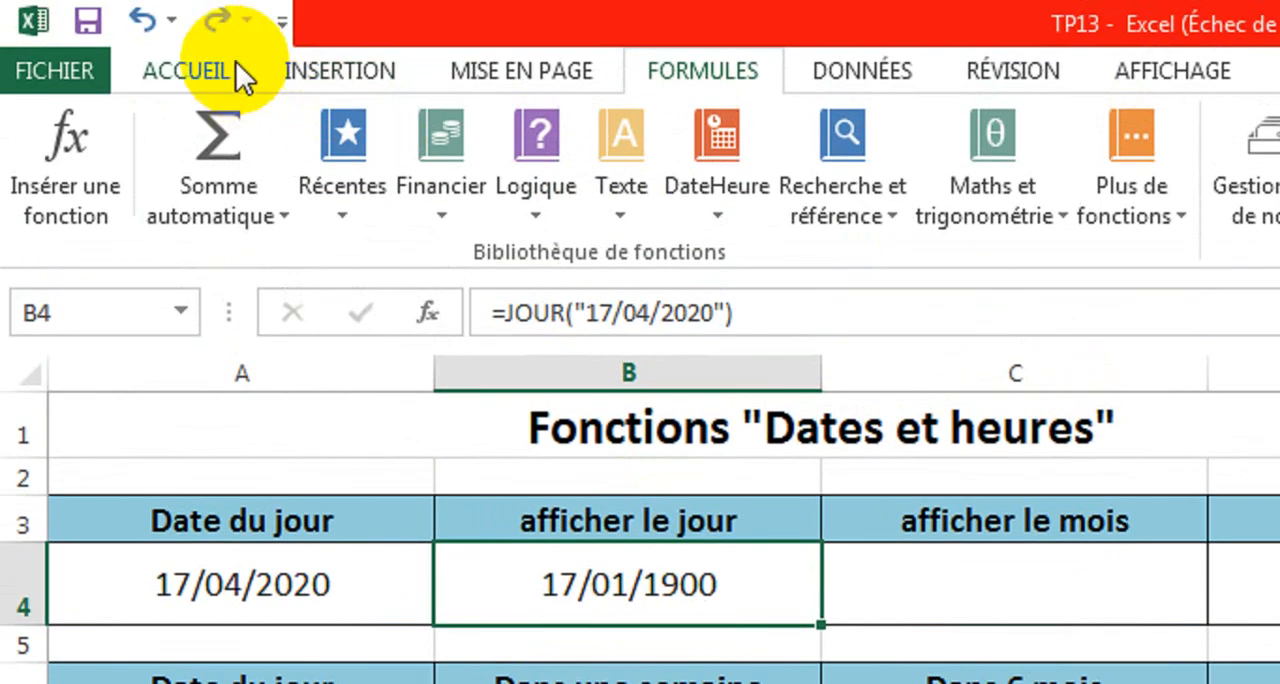
click(235, 62)
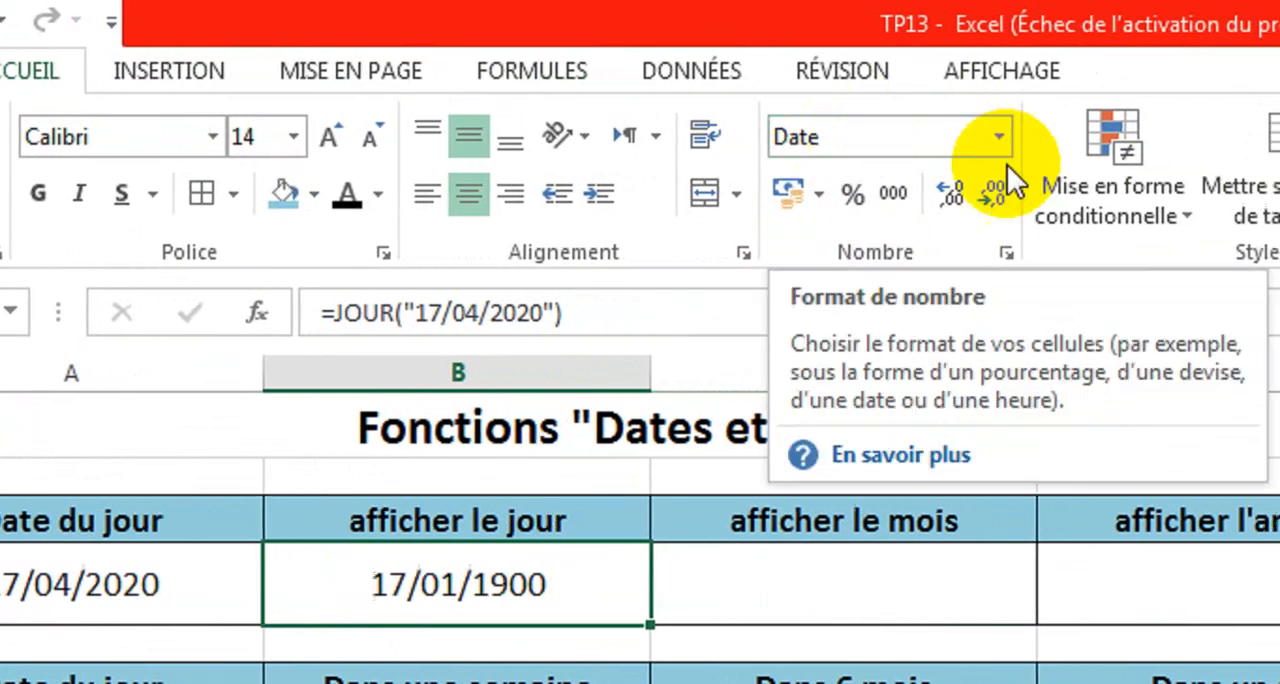
click(932, 137)
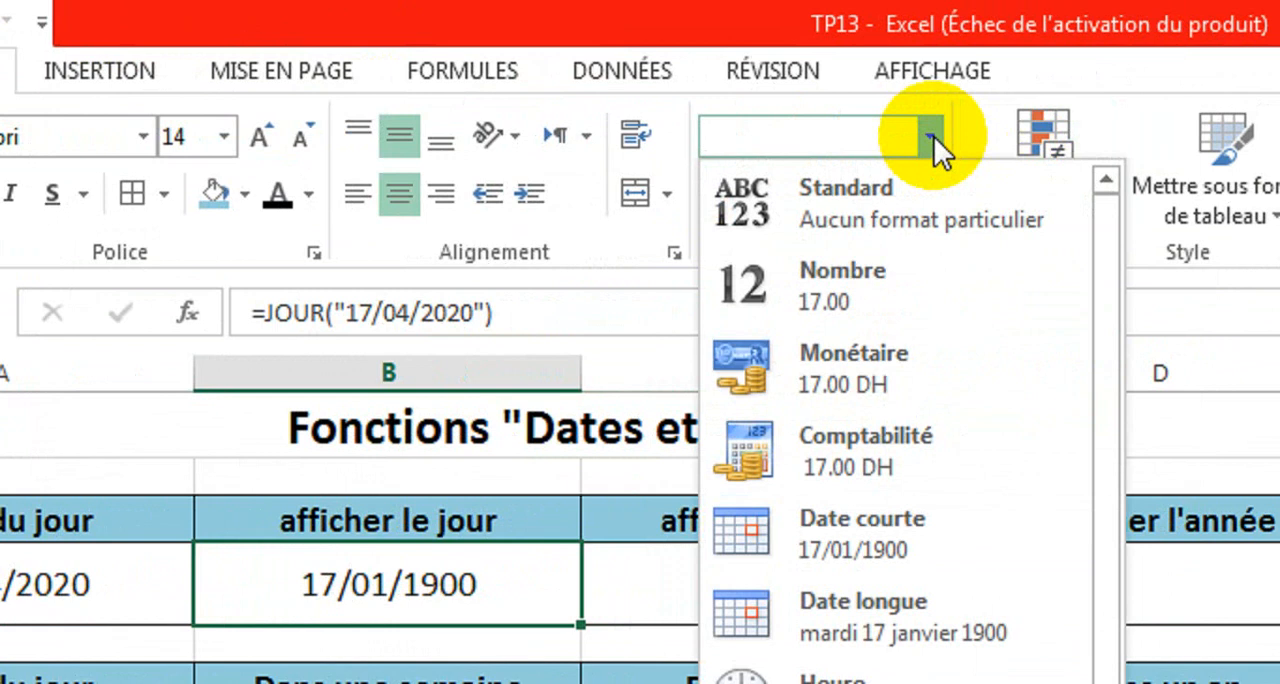
click(880, 190)
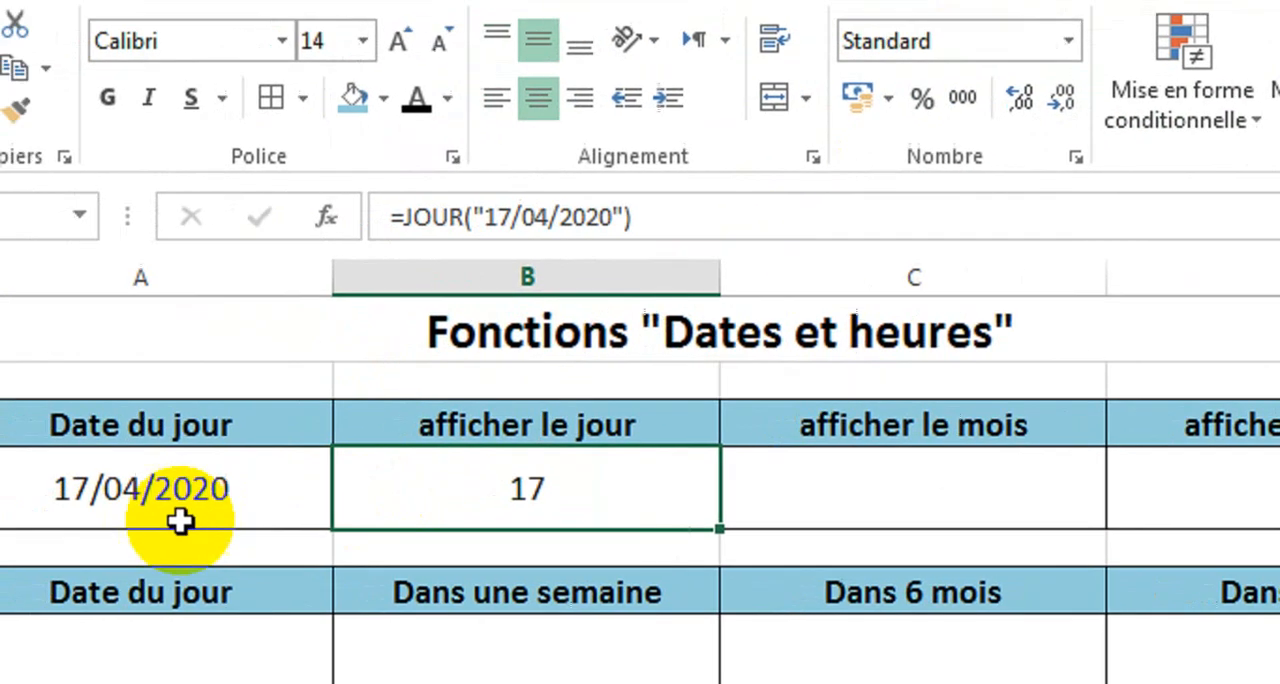
Overwrite cell B4 with the formula =JOUR(A4).
text(=)
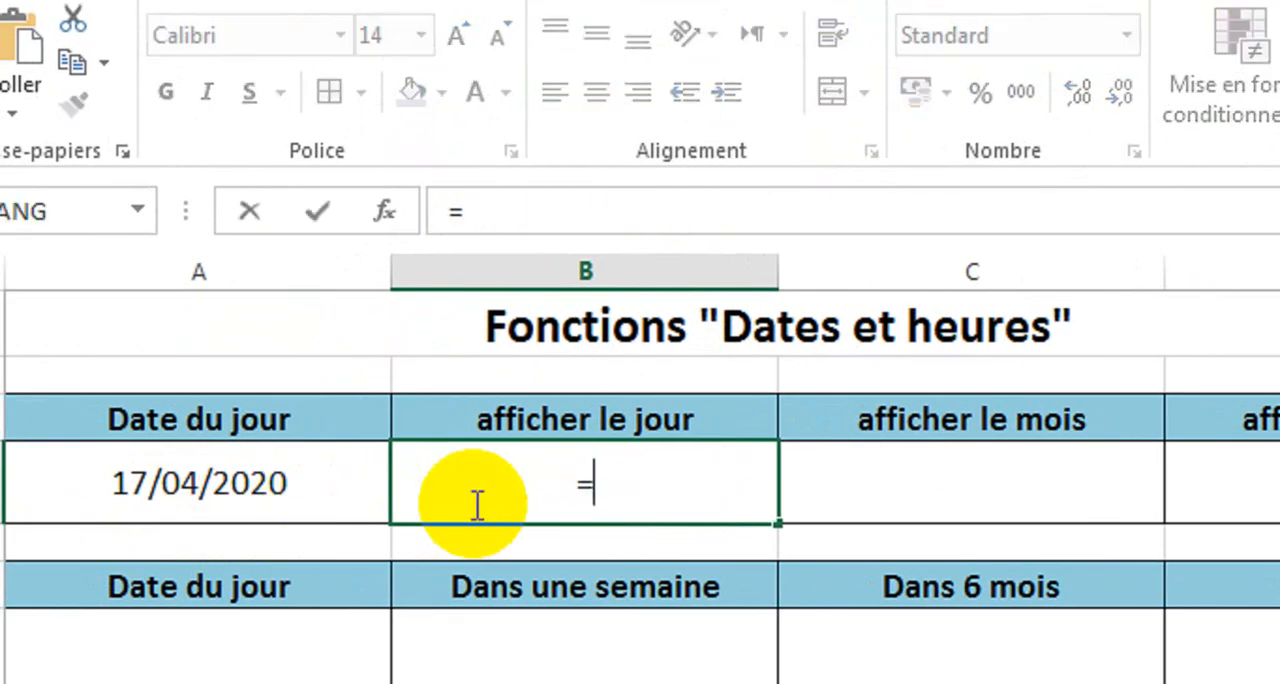
text(jou)
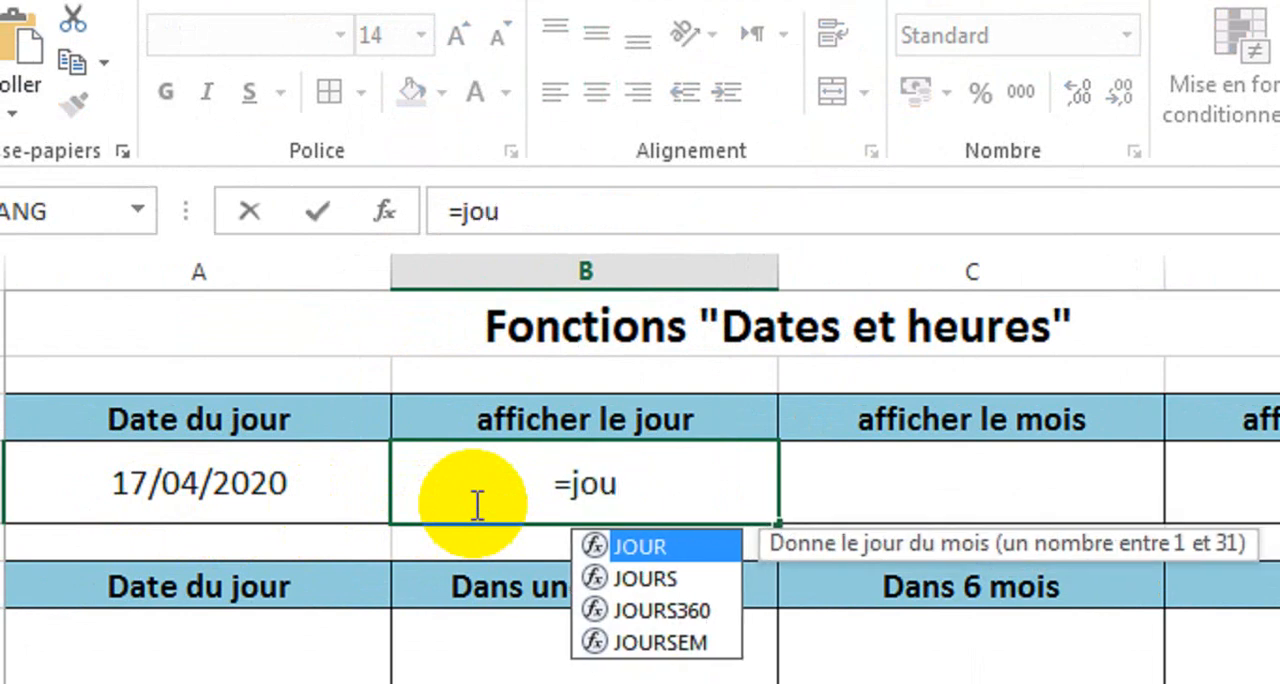
text(r)
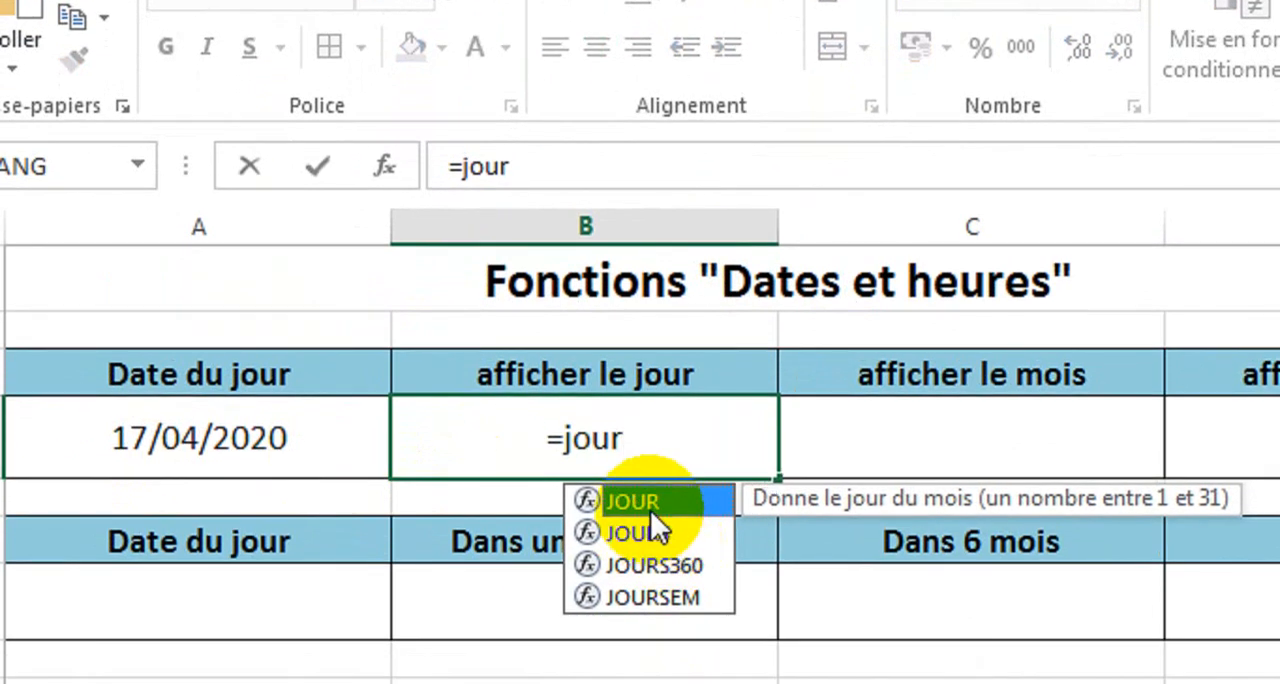
double_click(628, 501)
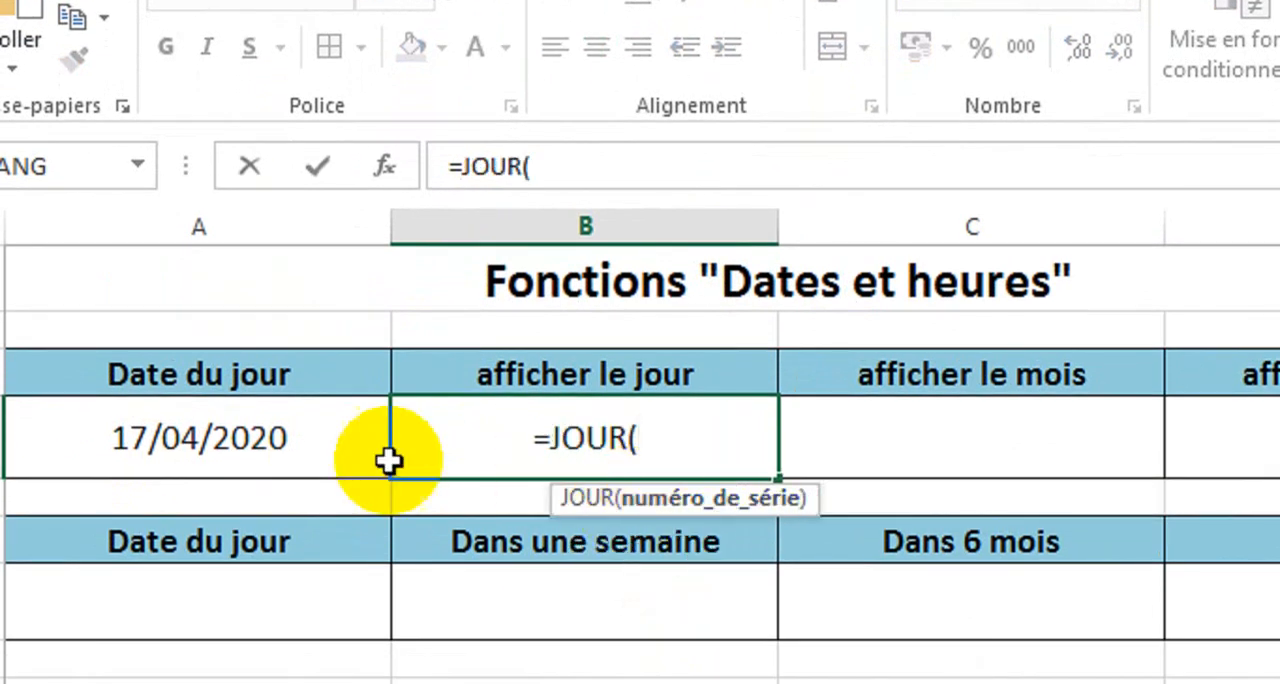
click(246, 452)
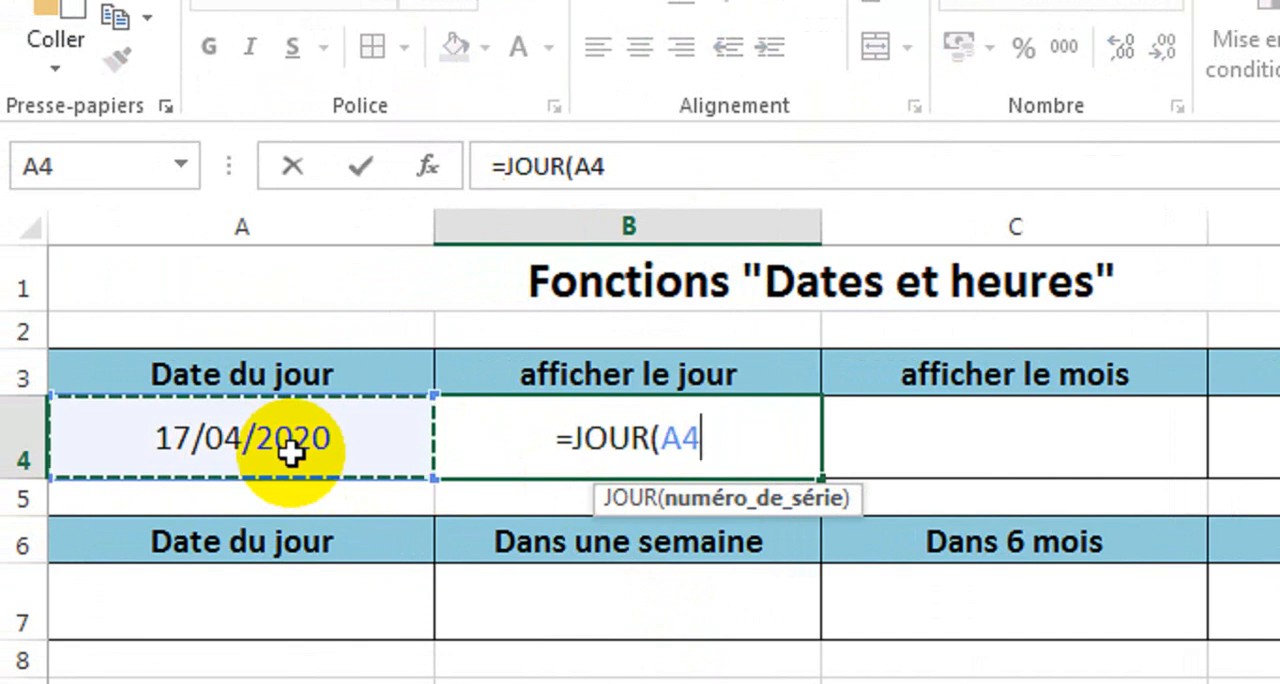
text())
key(Return)
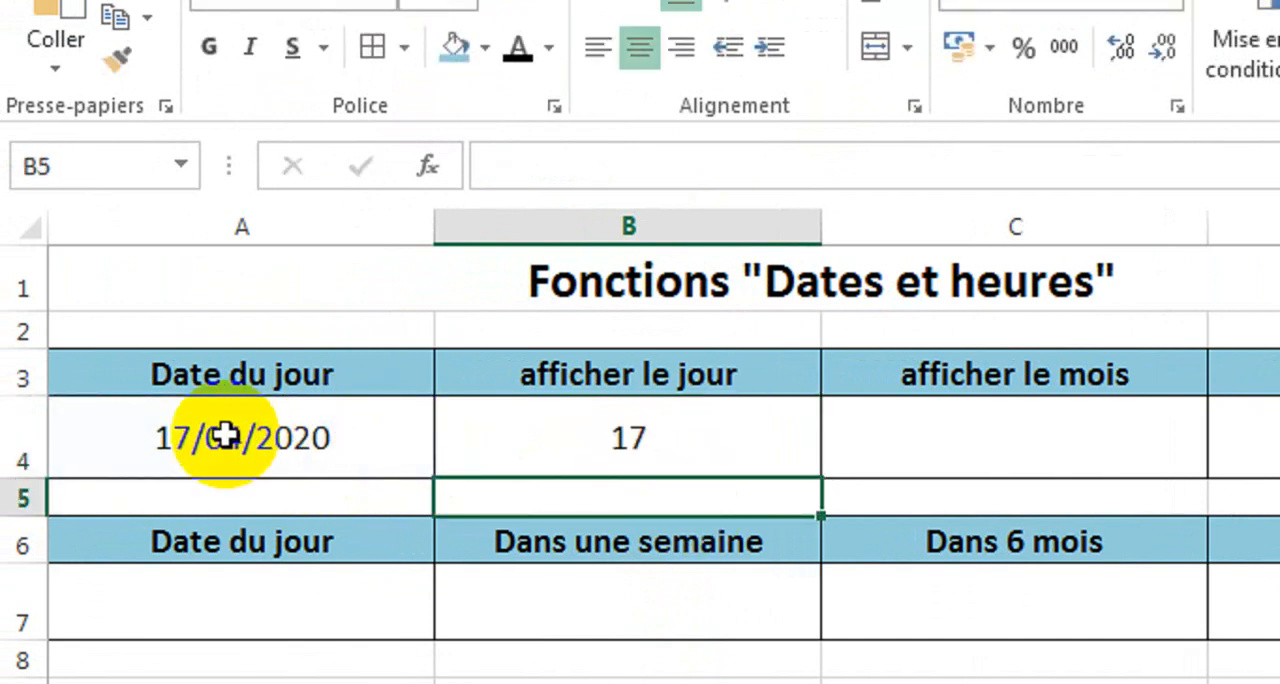
Enter the formula =MOIS(A4) in cell C4 to extract the month from the current date.
click(266, 437)
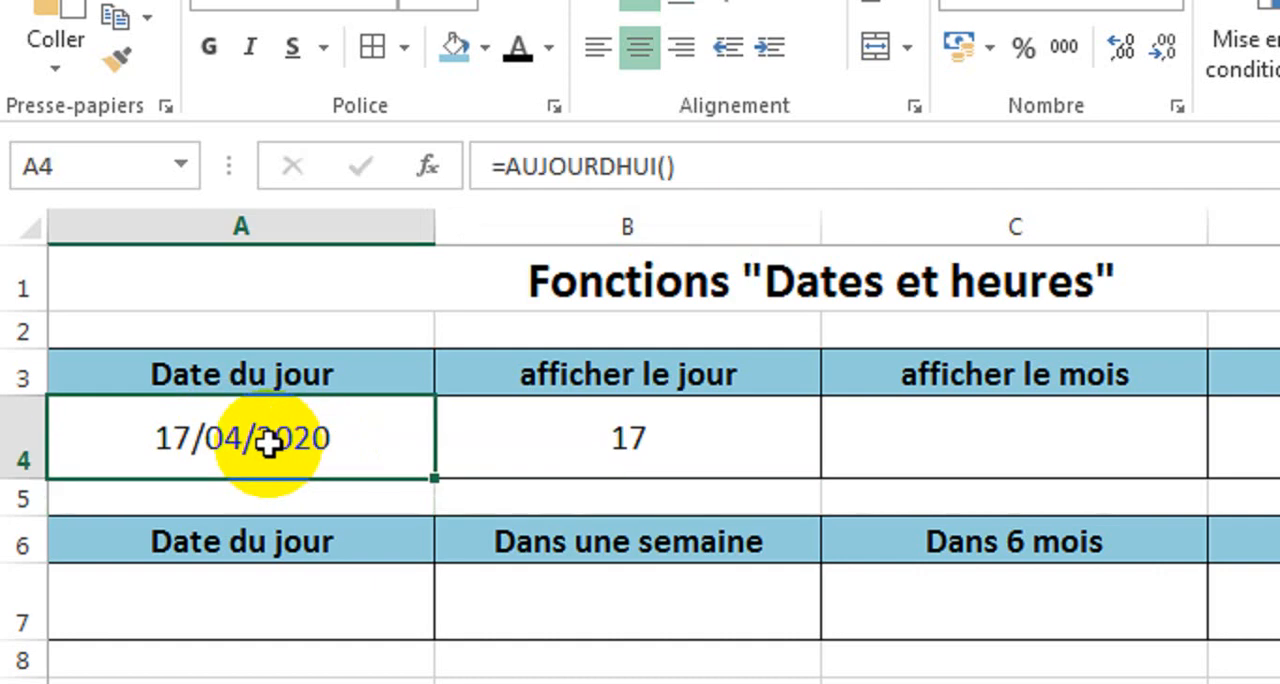
click(982, 432)
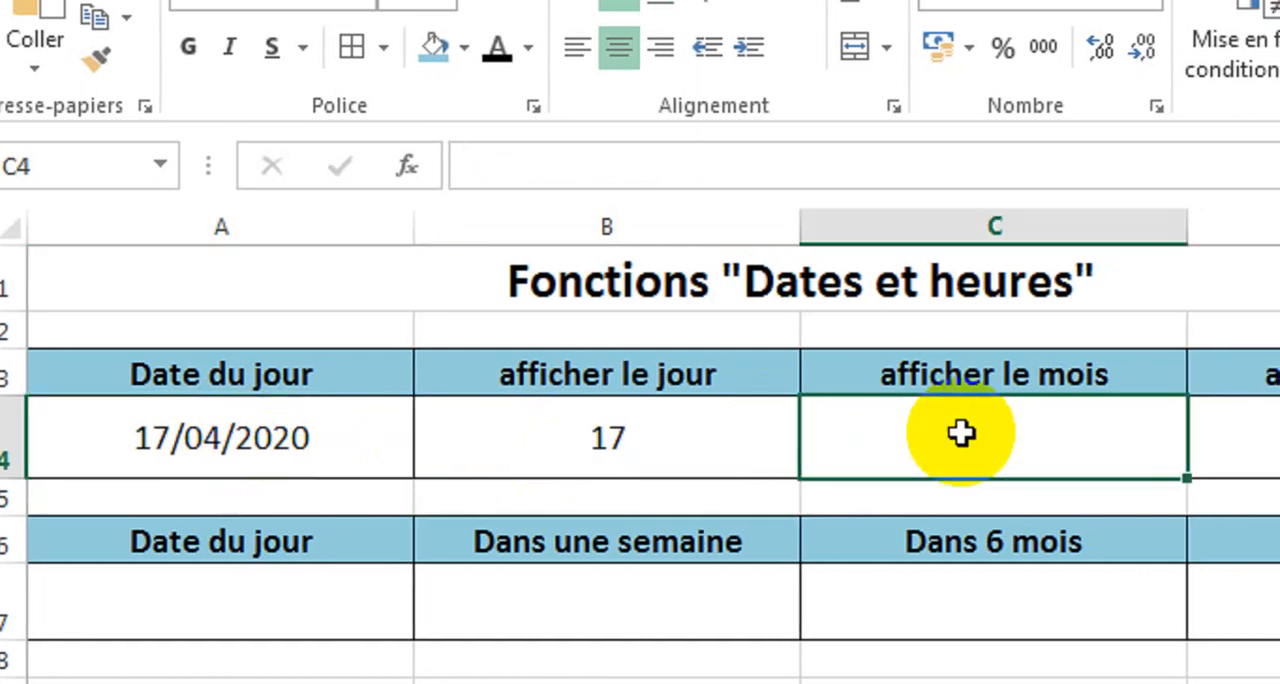
text(=)
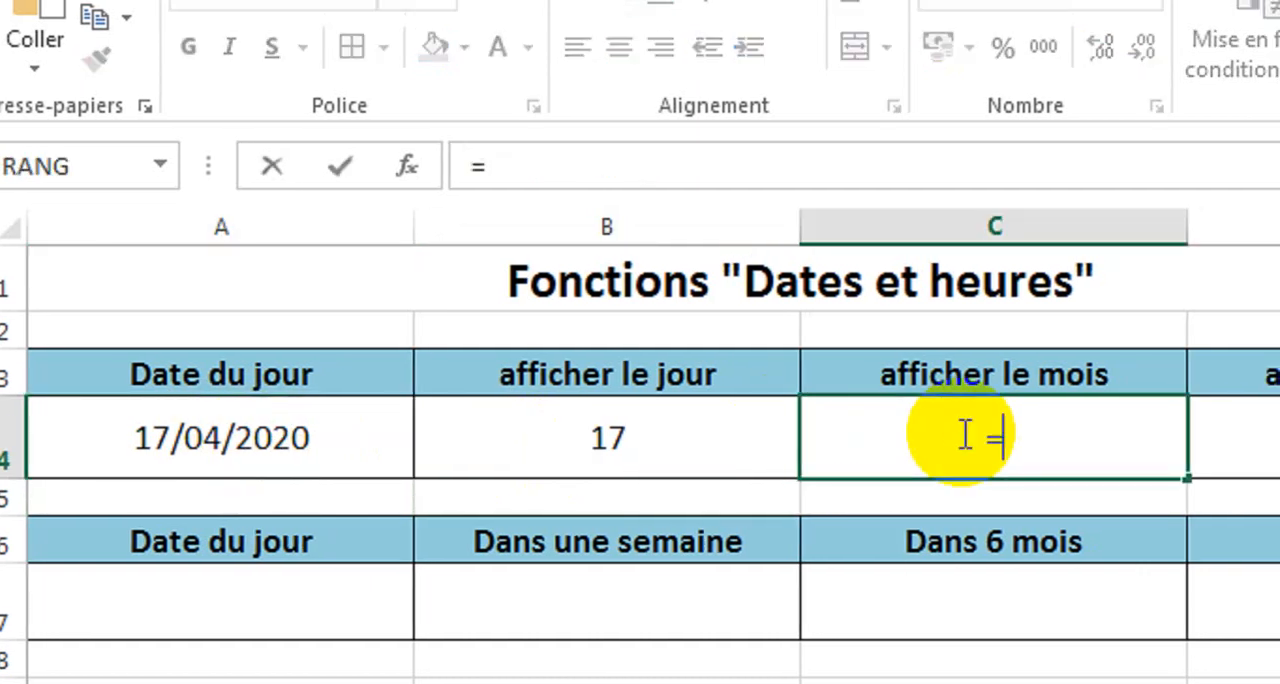
text(mois)
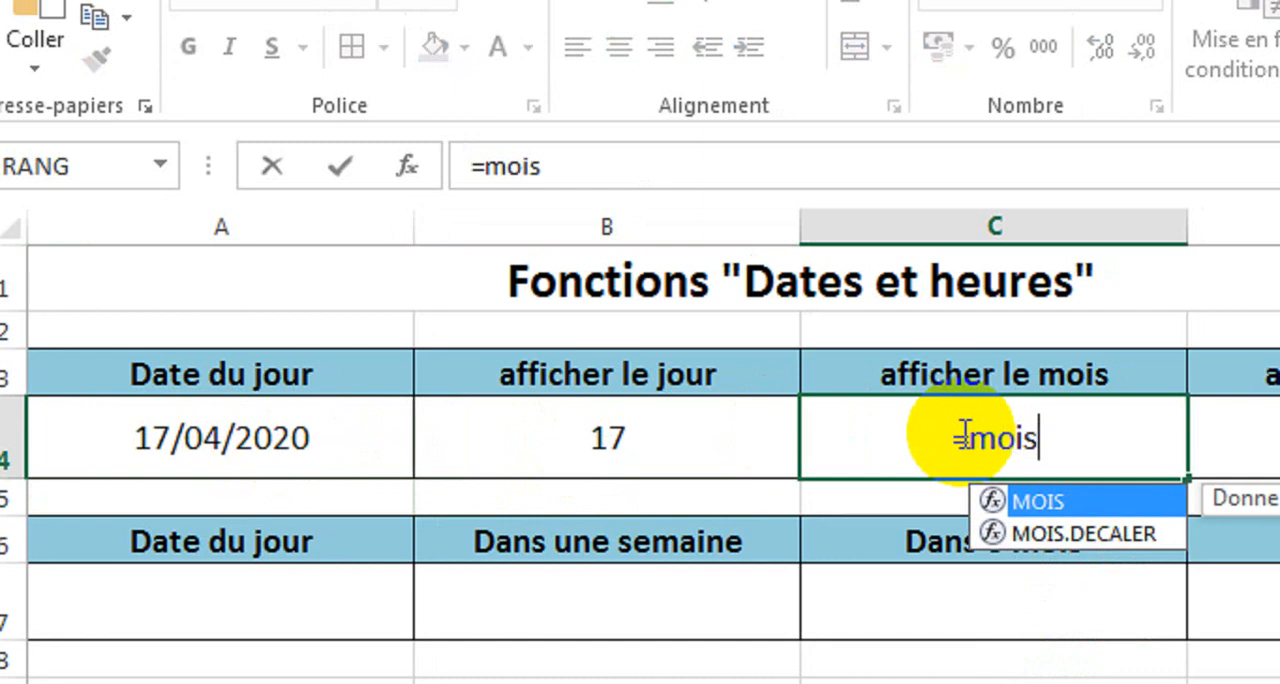
text(()
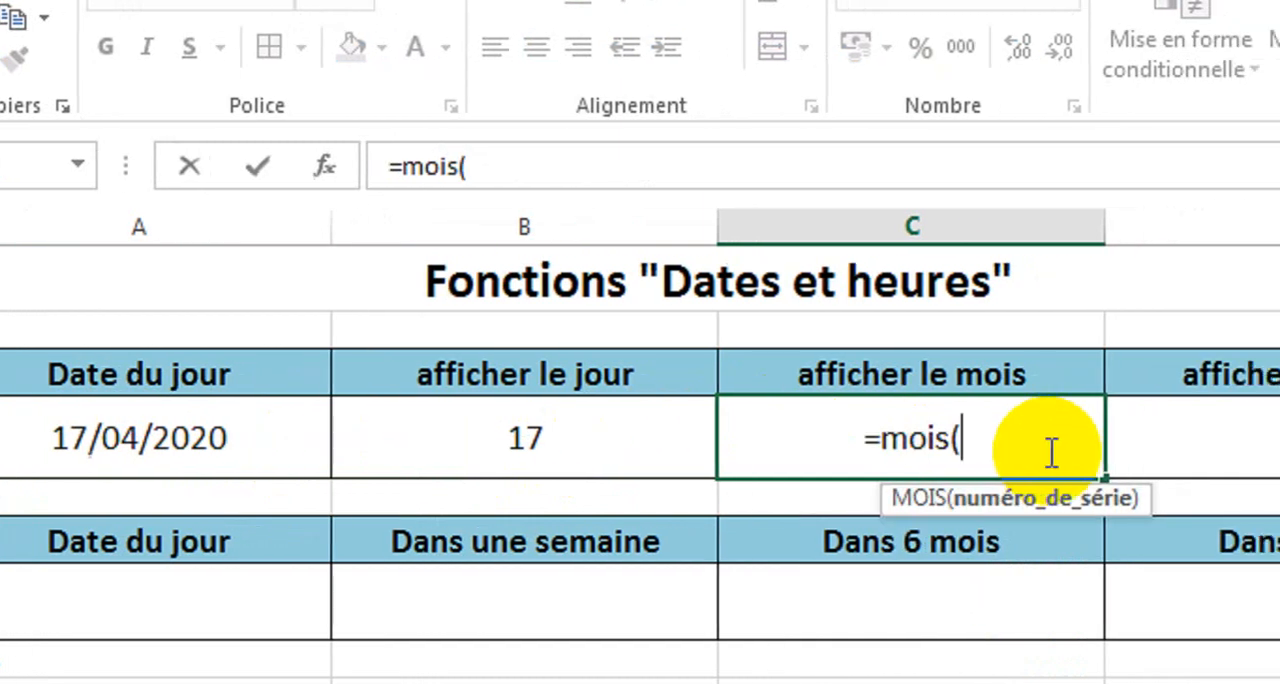
click(238, 440)
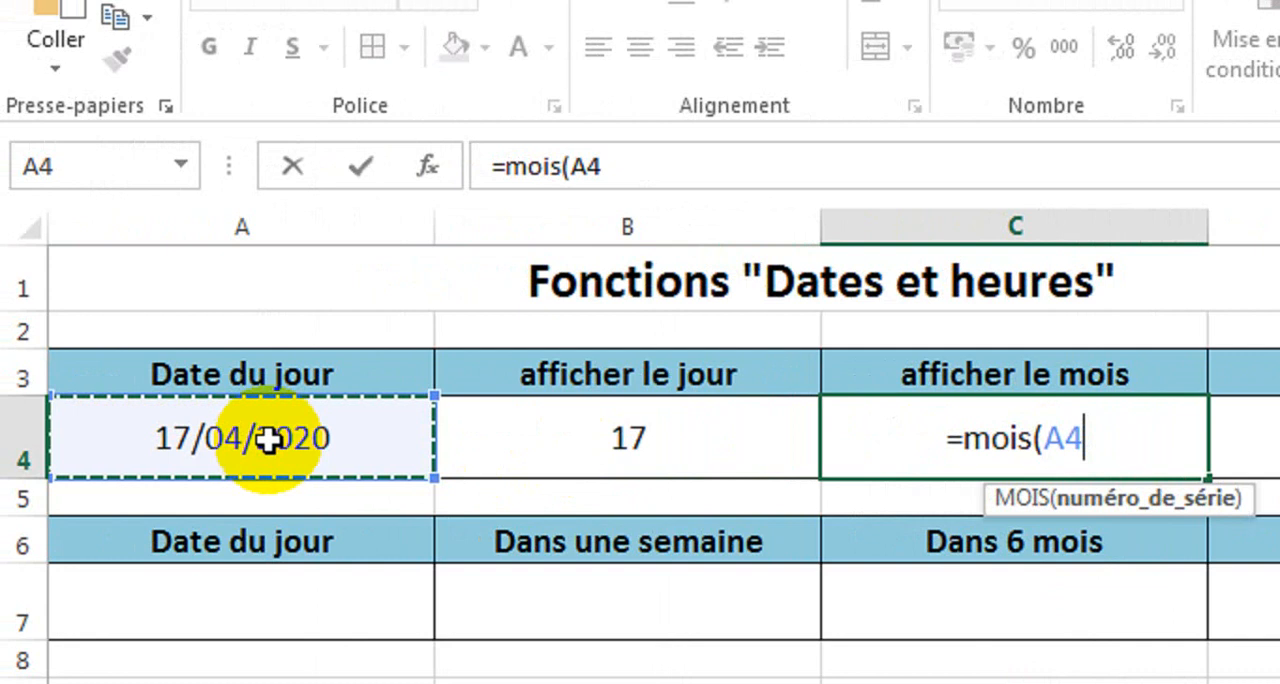
text())
key(Return)
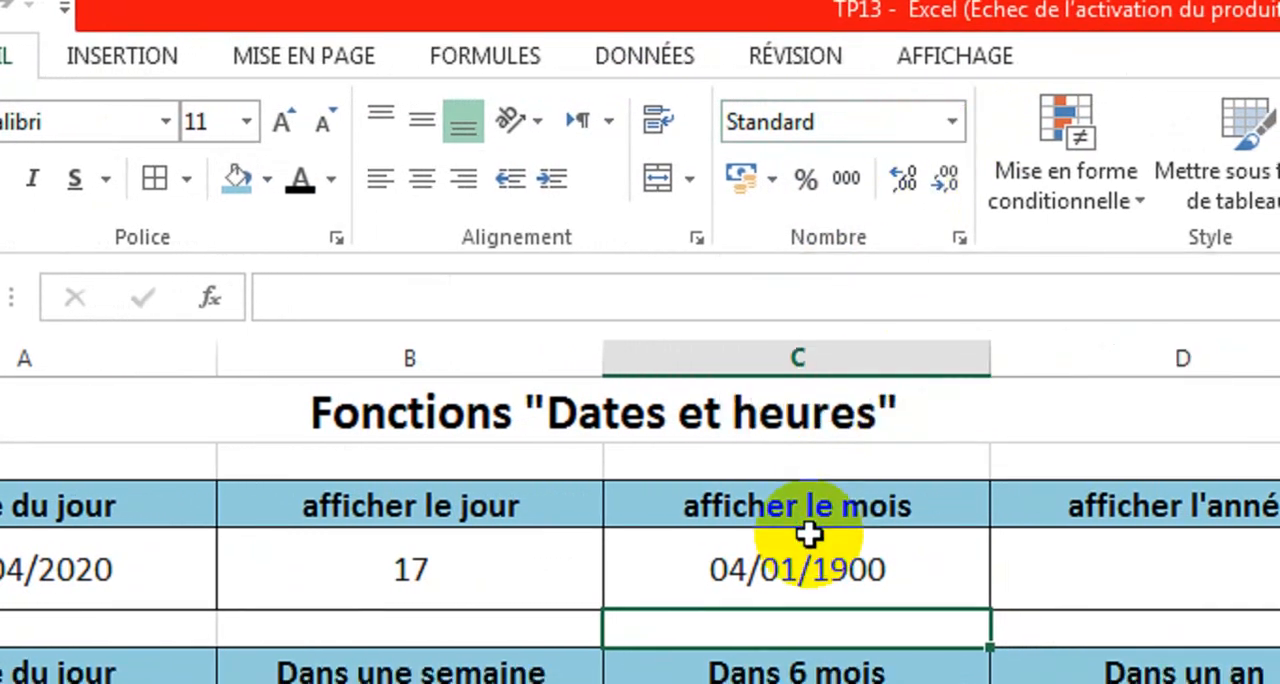
Set the number format of cell C4 to Standard.
click(816, 566)
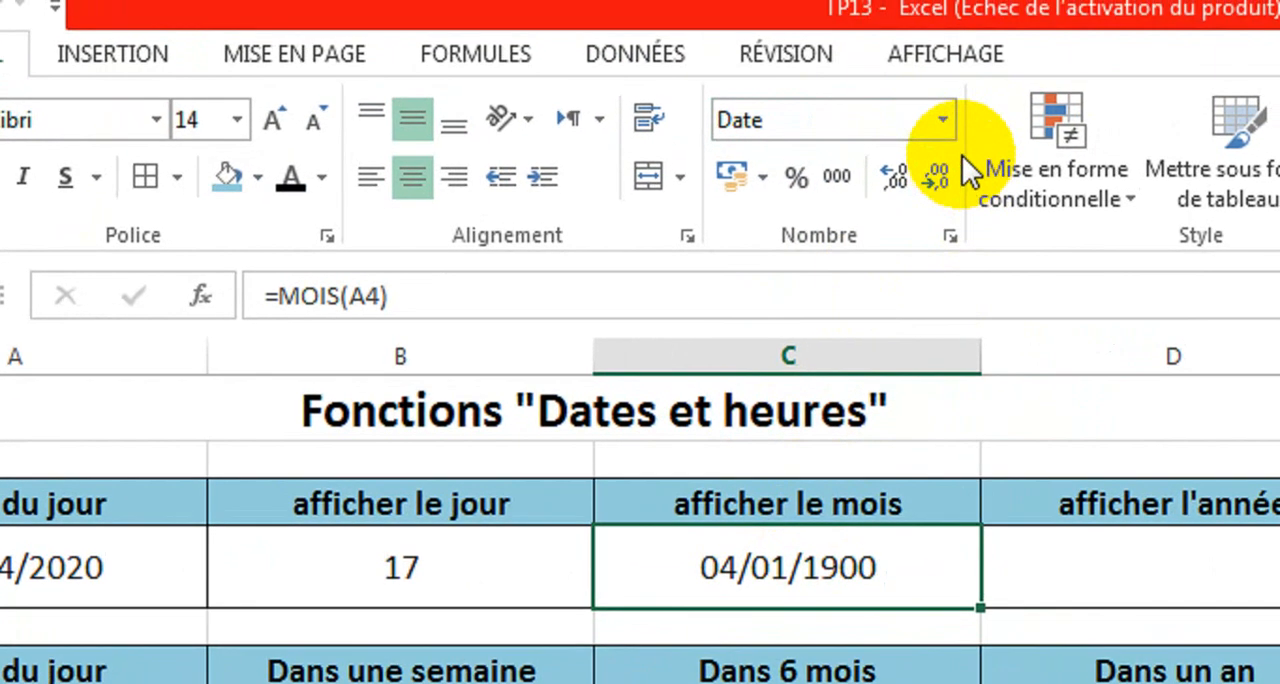
click(947, 101)
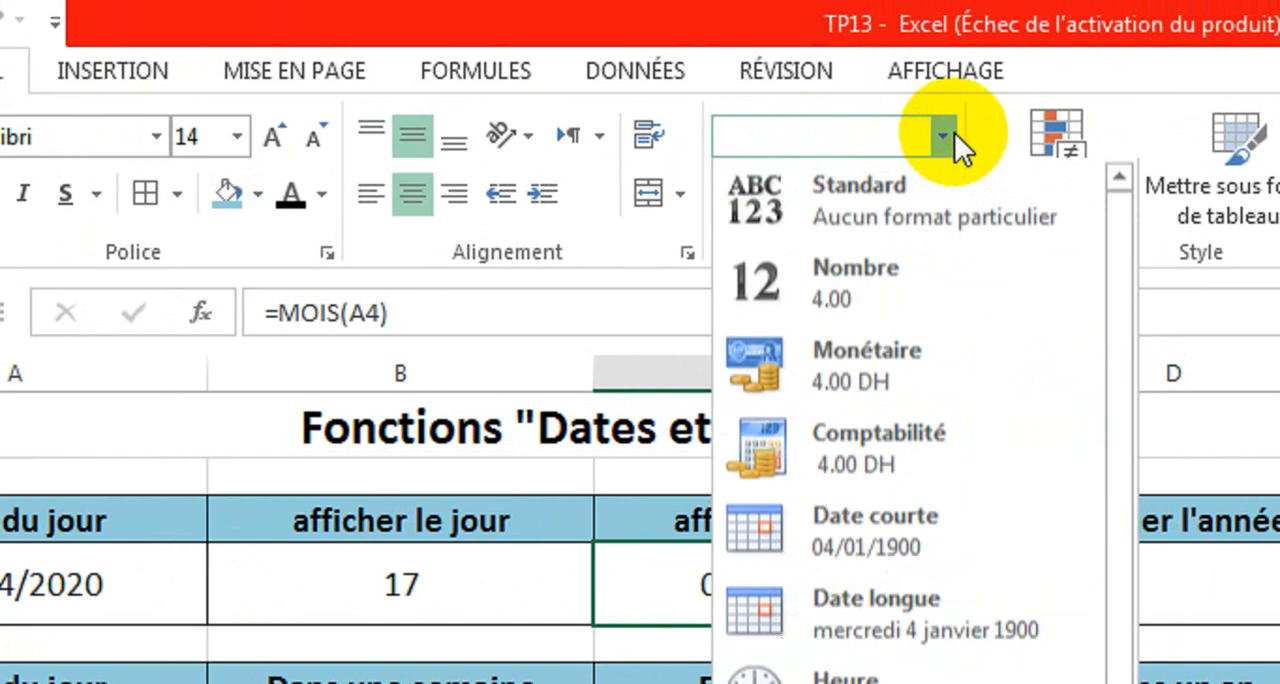
click(885, 189)
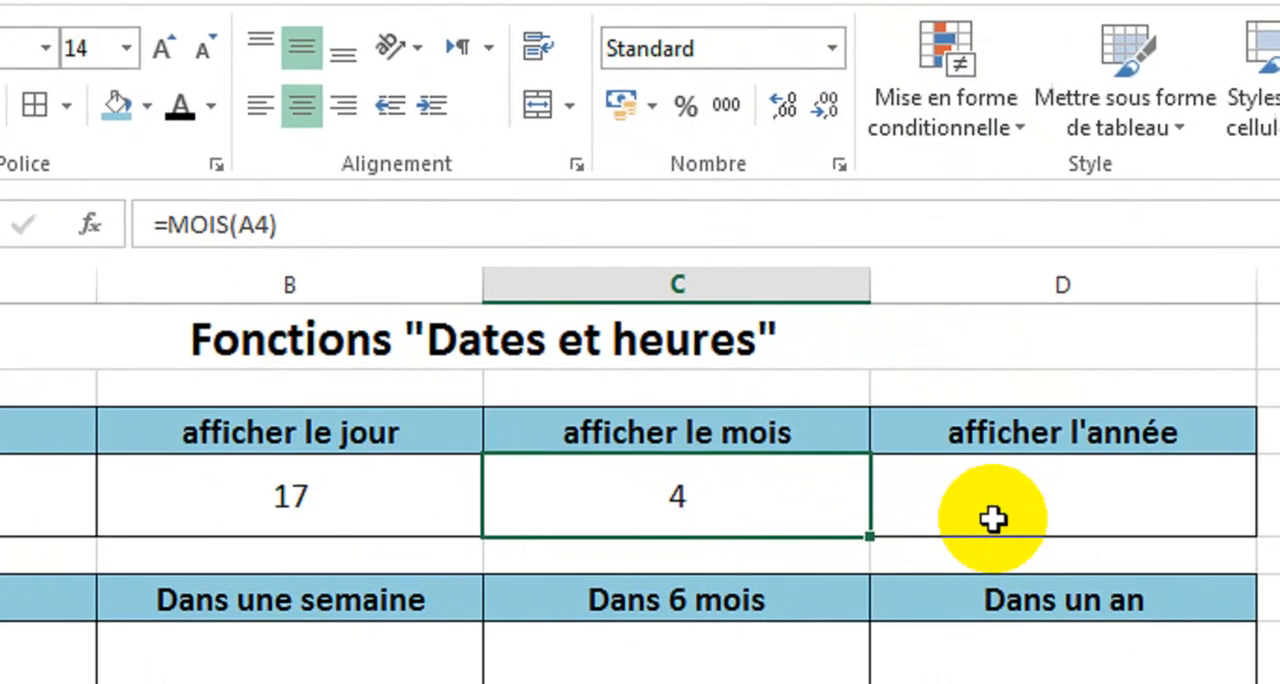
Enter the formula =ANNEE(A4) in cell D4 to extract the year from the current date.
click(993, 519)
text(=)
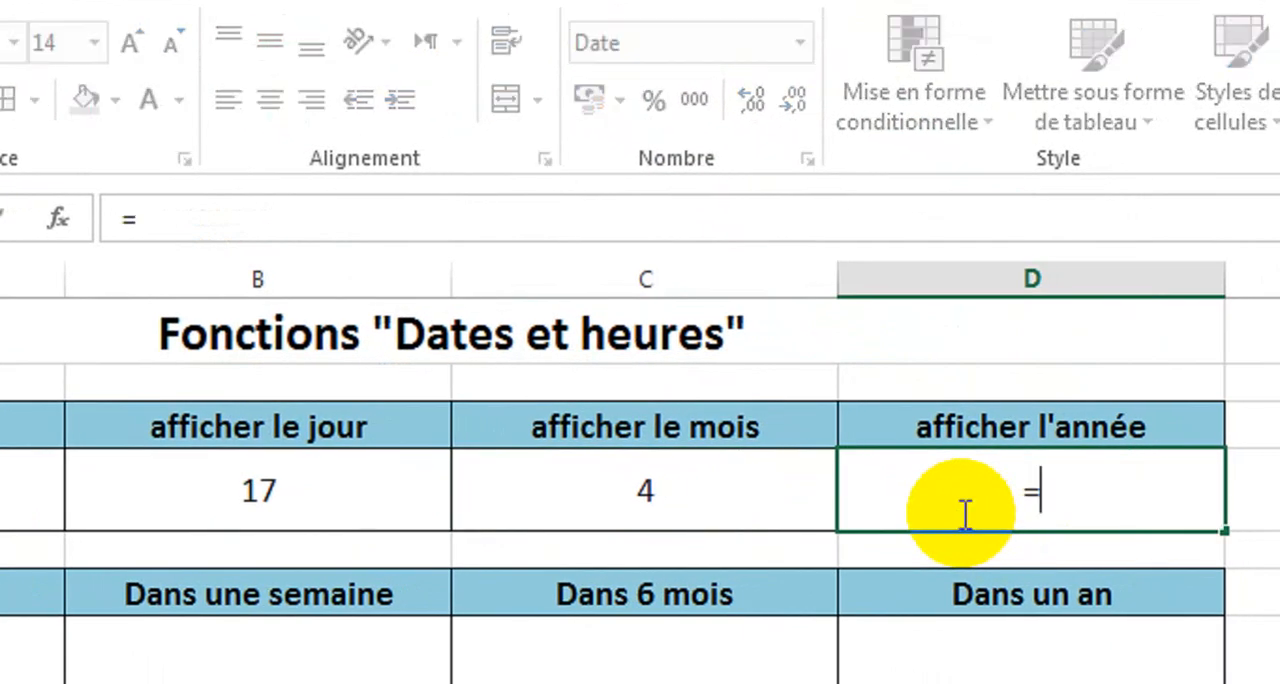
text(anne)
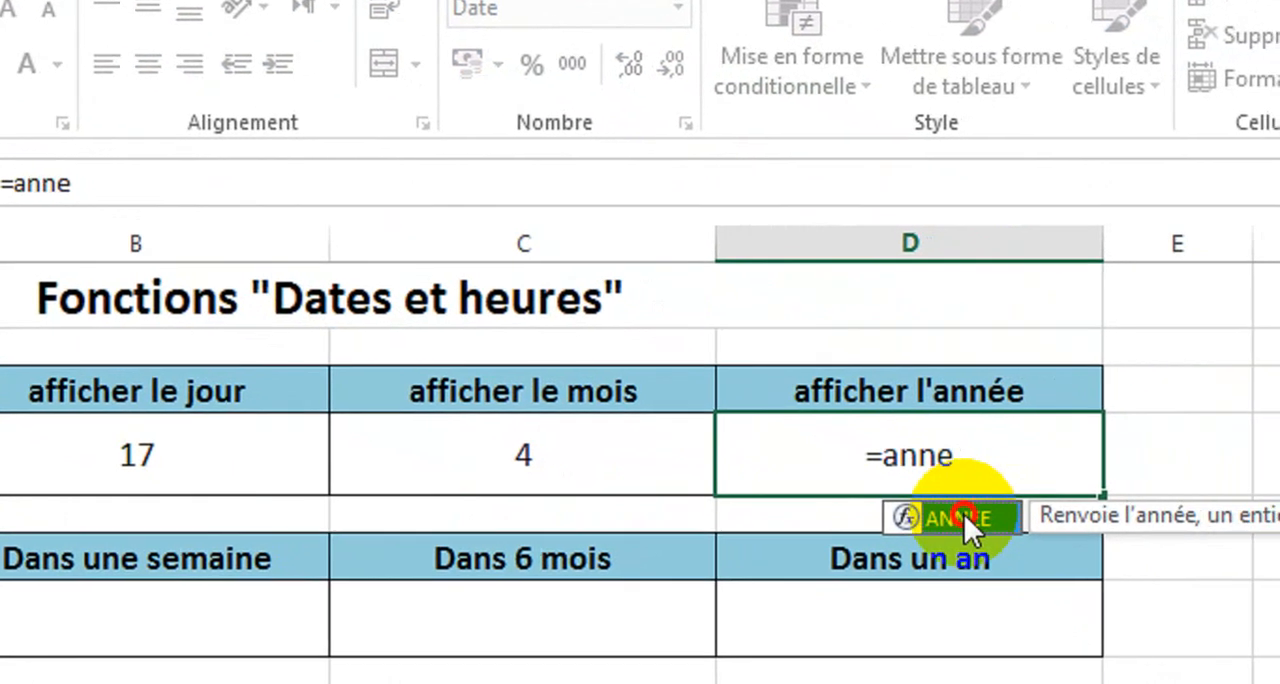
double_click(994, 525)
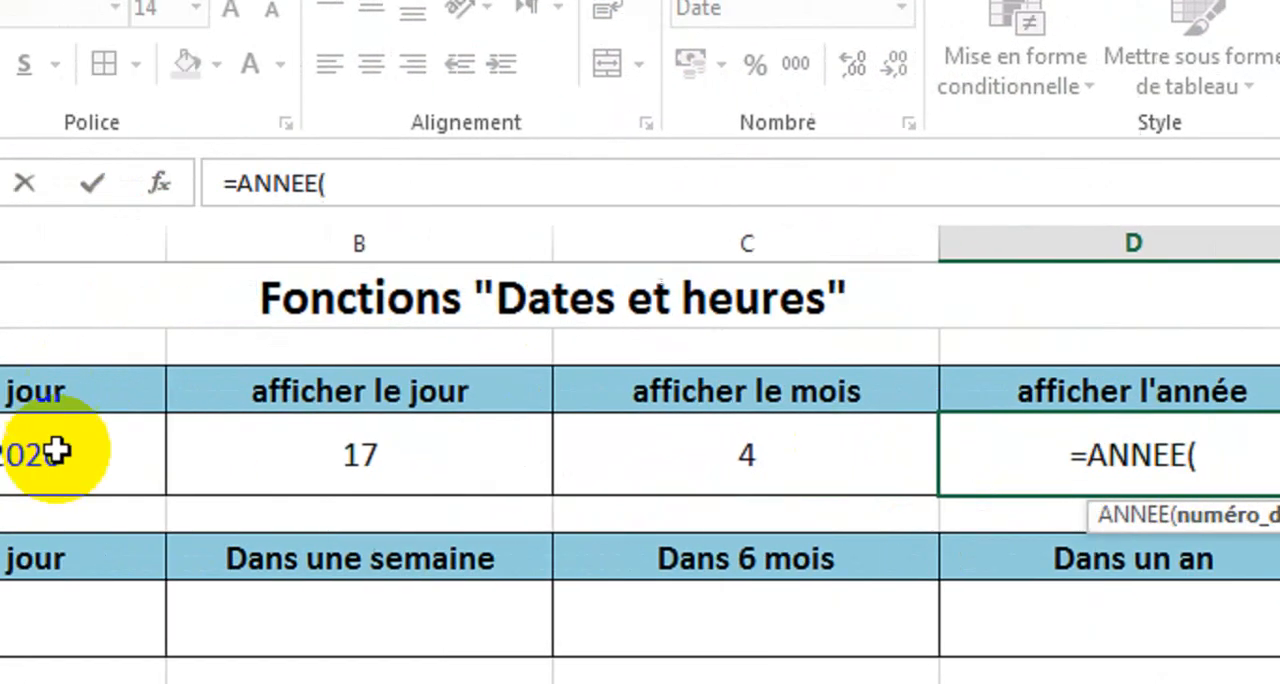
click(243, 451)
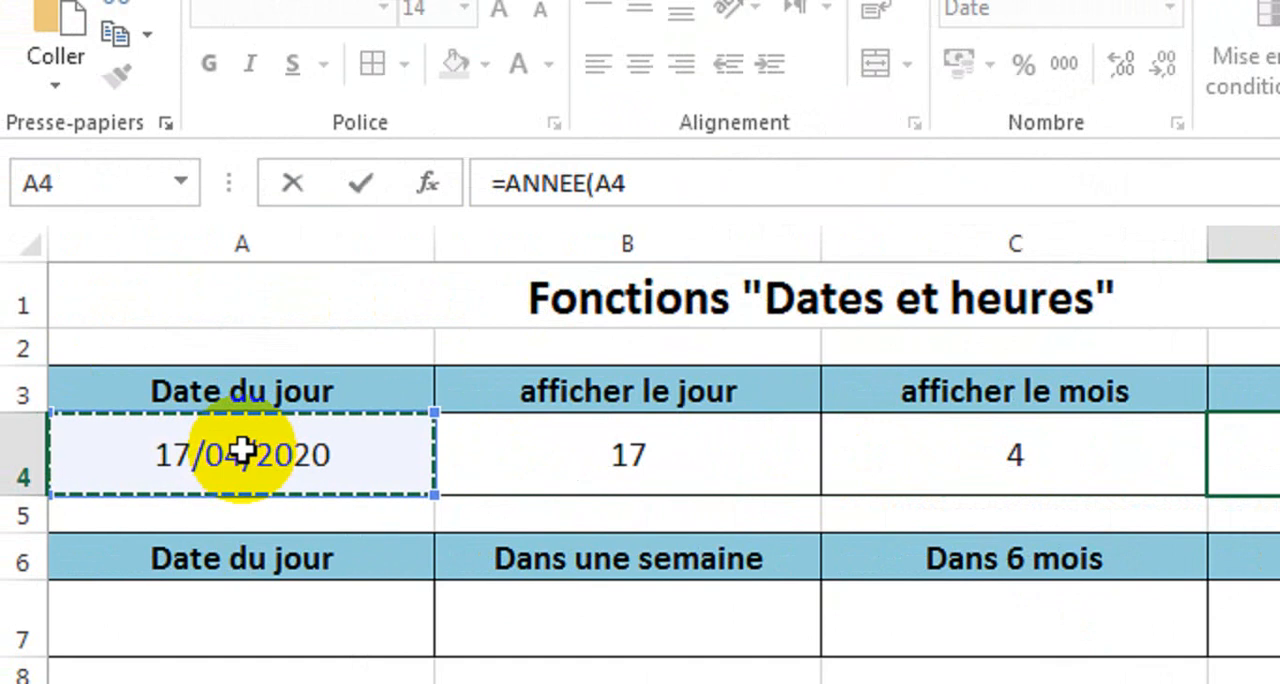
text())
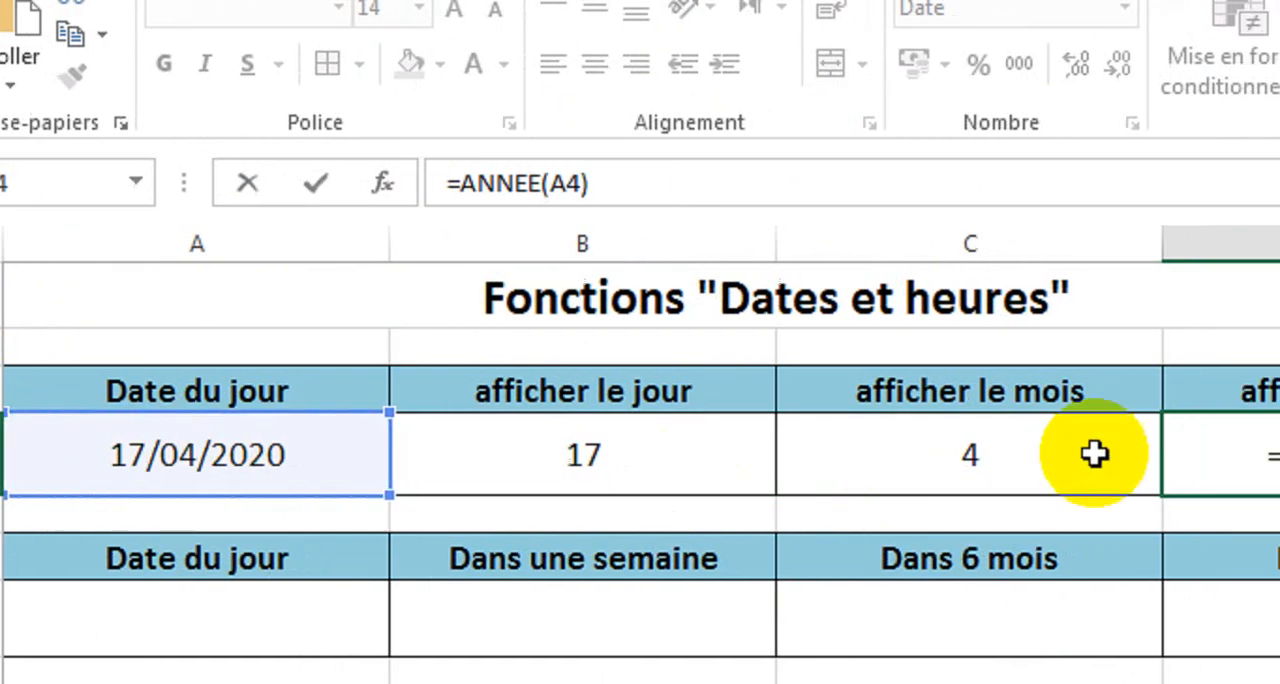
key(ctrl+Return)
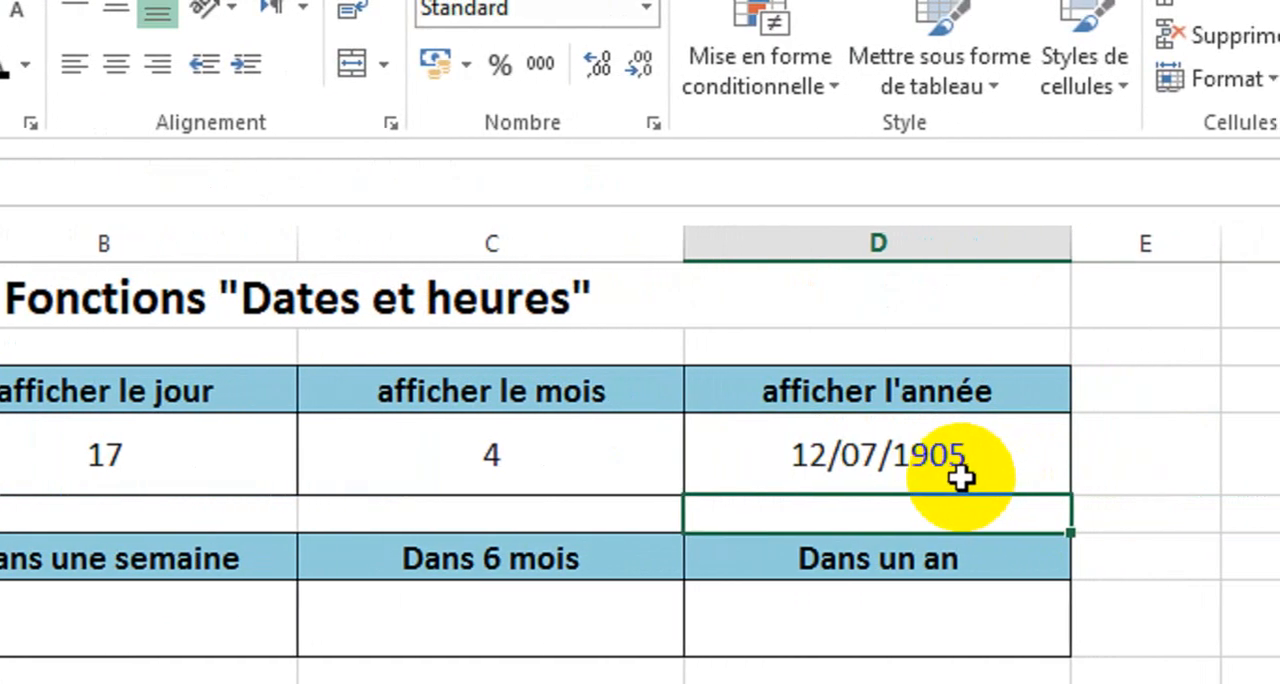
Set the number format of cell D4 to Standard.
click(822, 464)
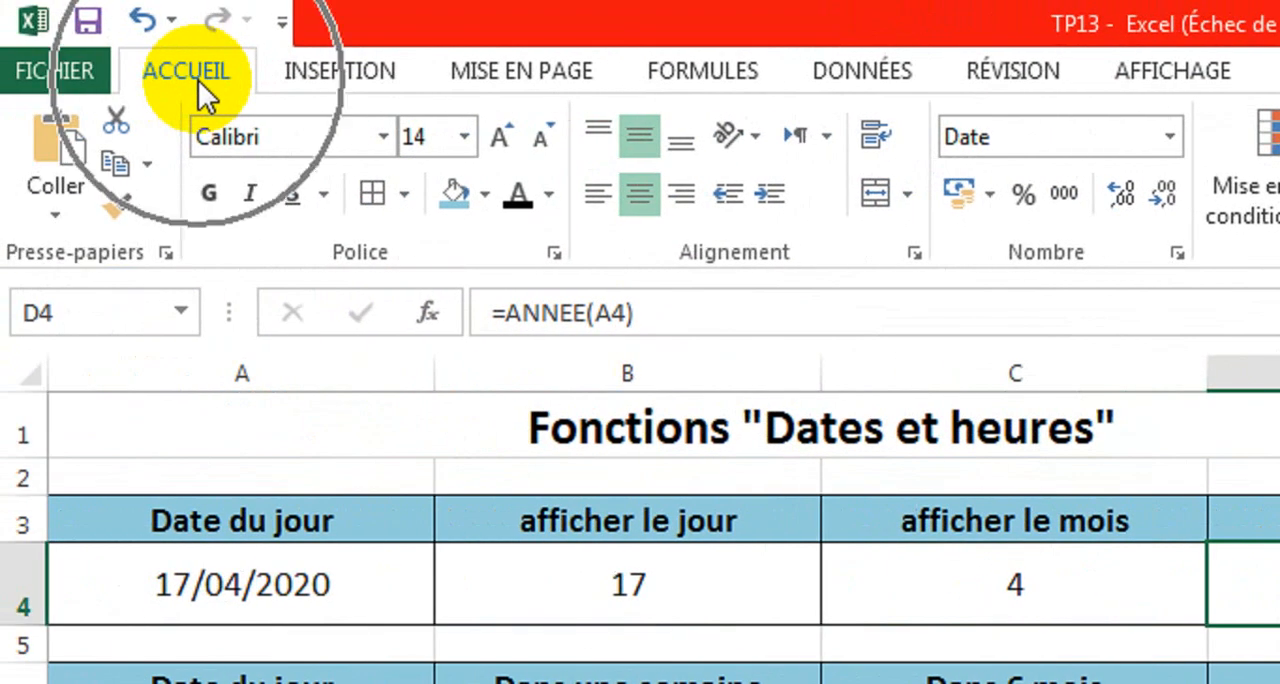
click(198, 80)
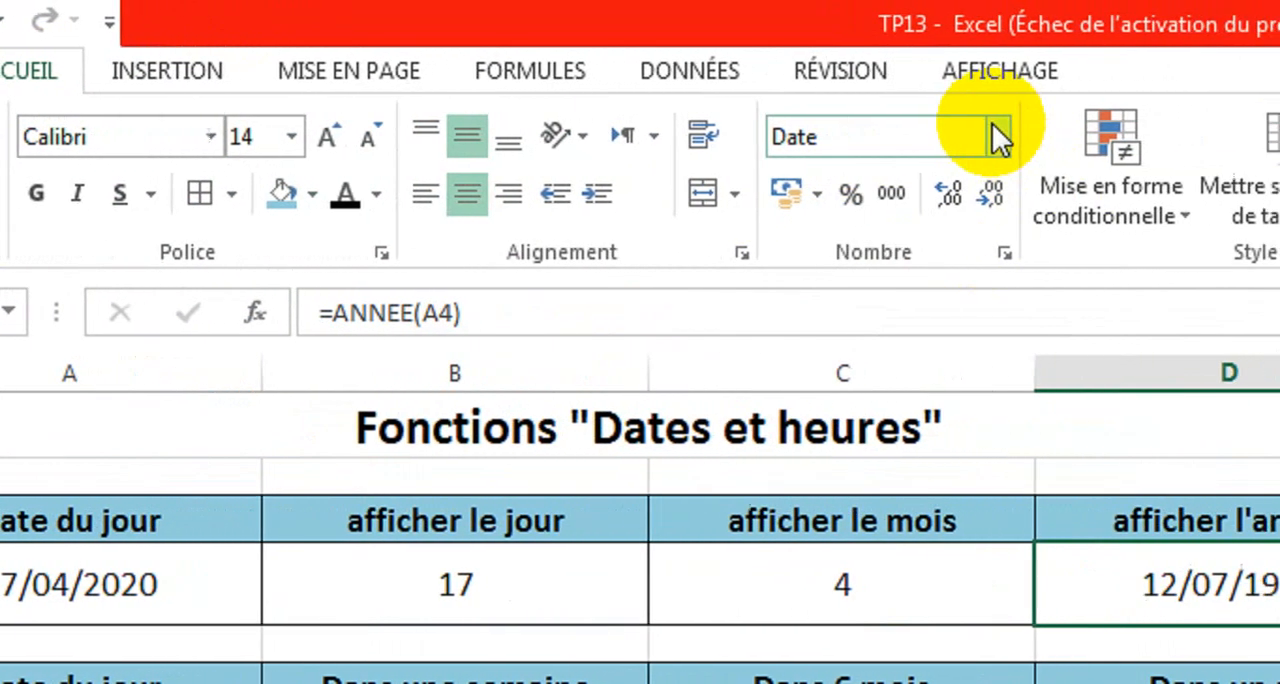
click(999, 137)
click(936, 190)
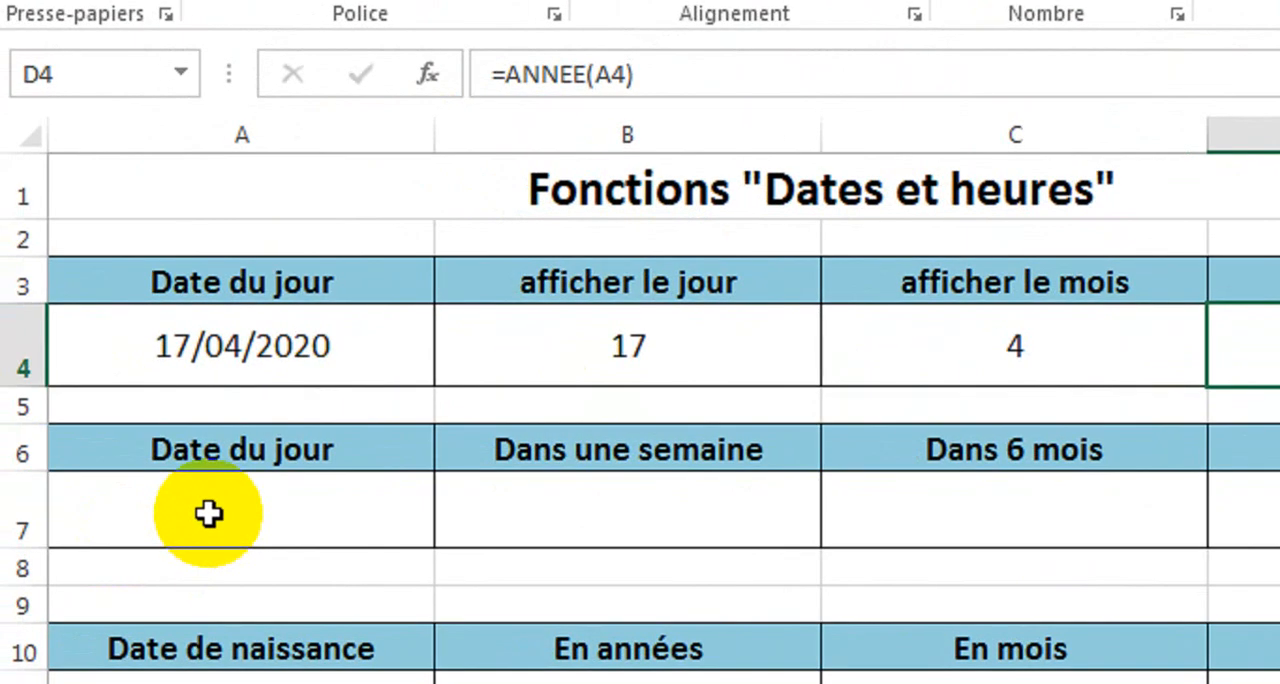
Enter the formula =AUJOURDHUI() in cell A7 under the second "Date du jour" heading.
click(208, 513)
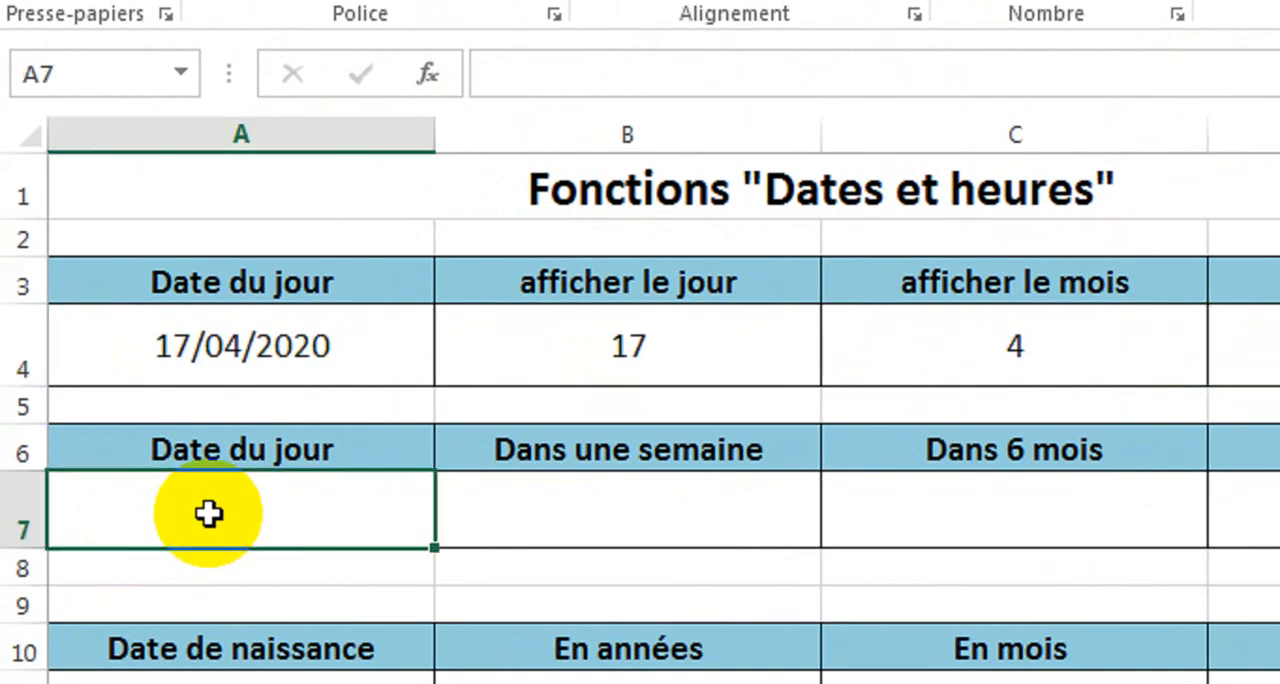
text(=)
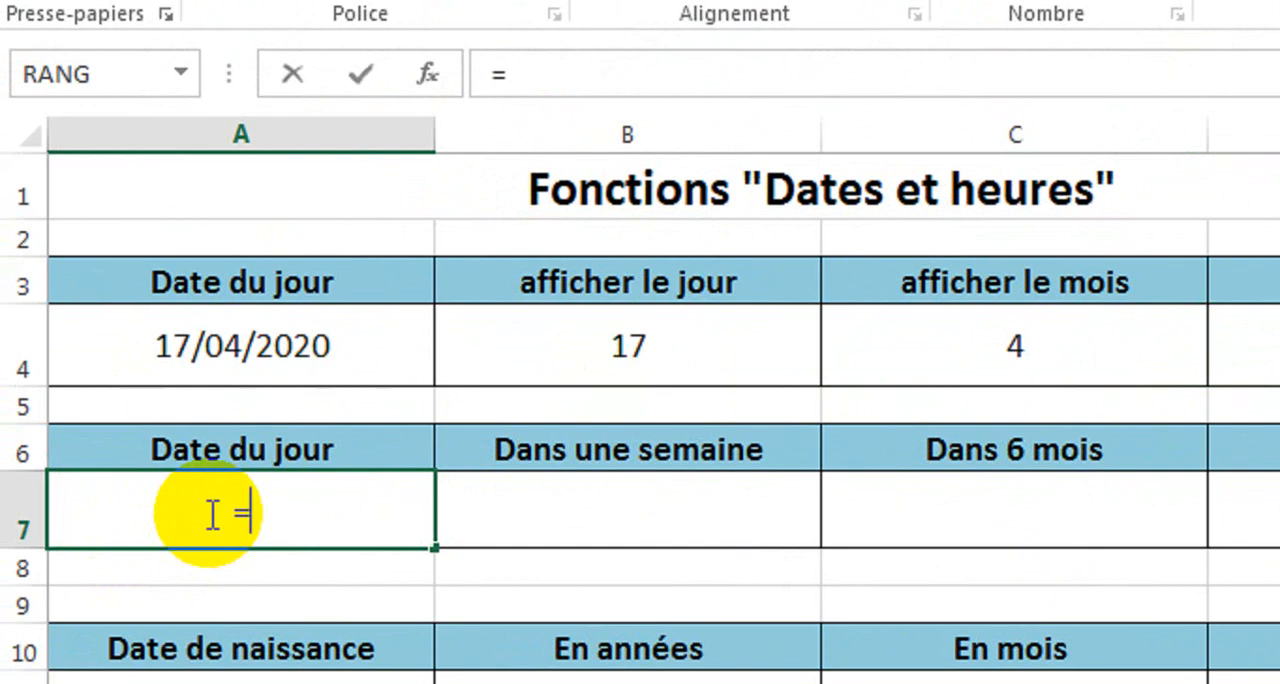
text(auj)
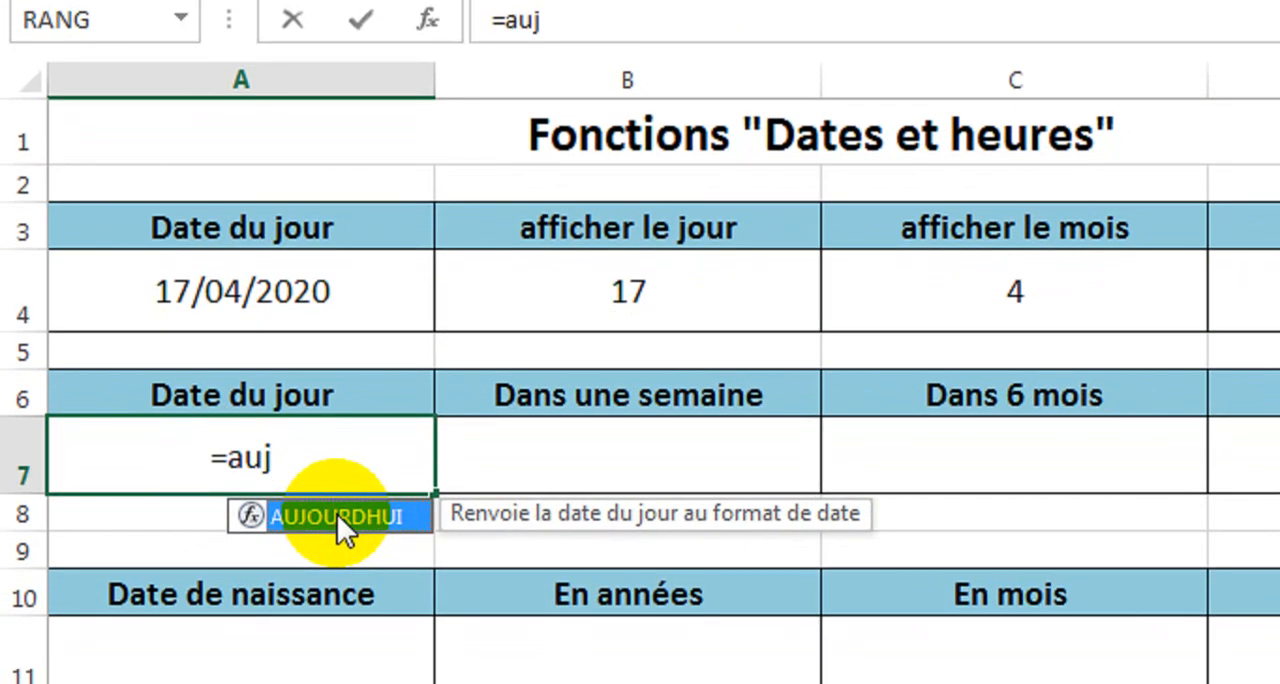
double_click(337, 514)
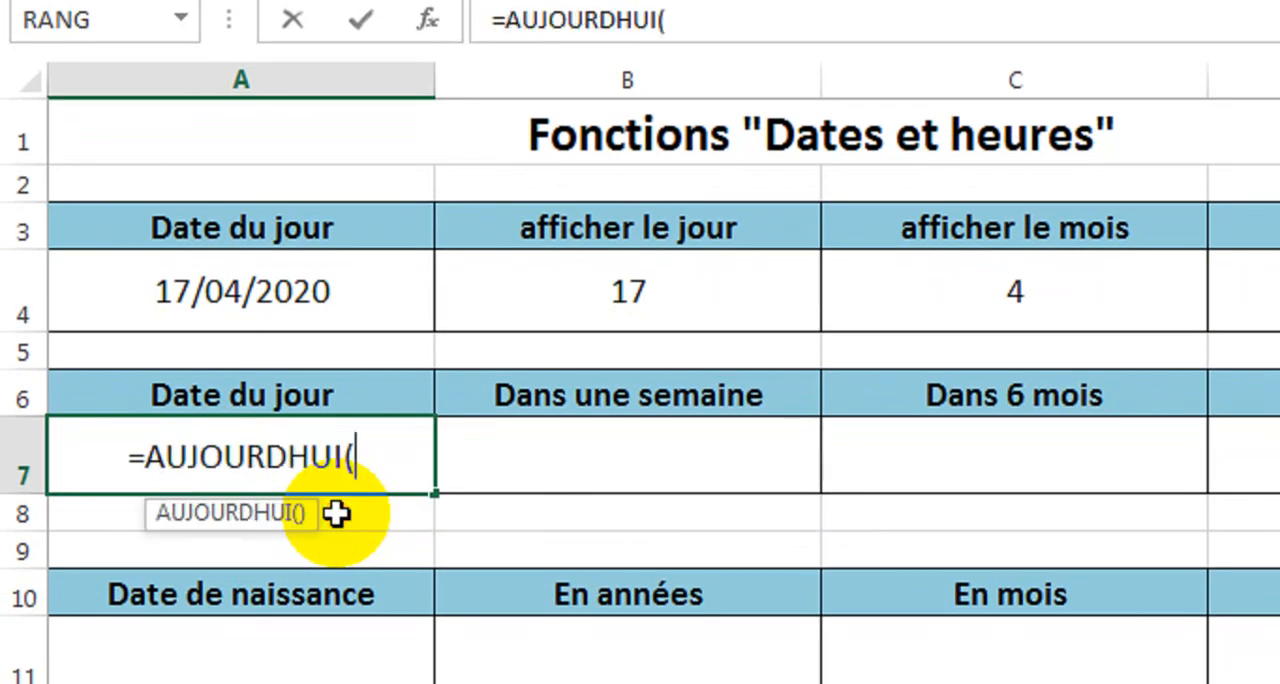
text(=)
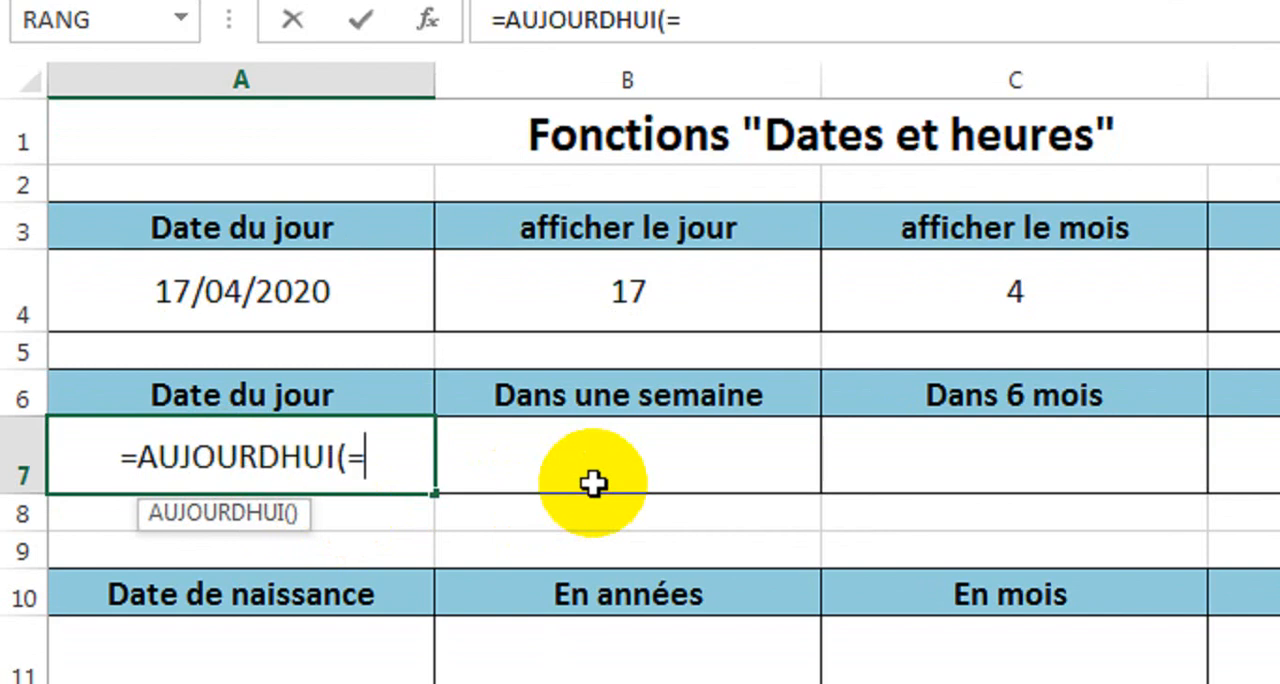
key(BackSpace)
text())
key(Return)
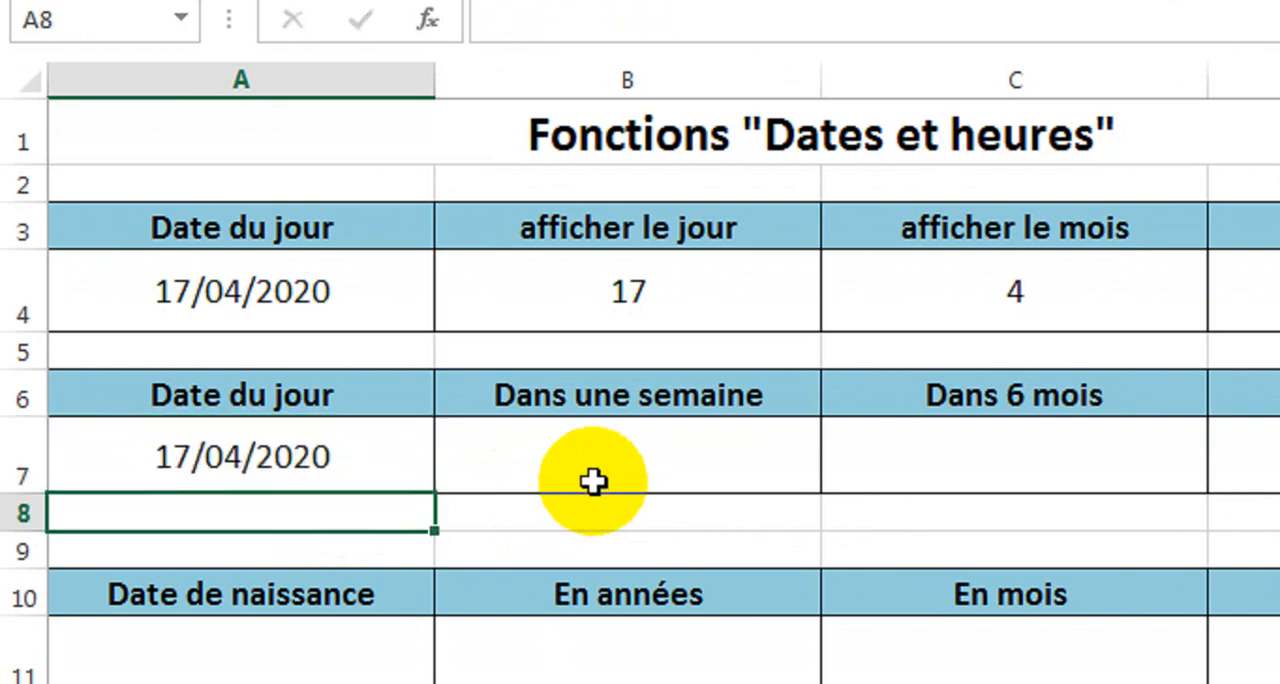
Start a DATE formula in cell B7 under "Dans une semaine" with ANNEE(A7) as the year argument.
click(673, 466)
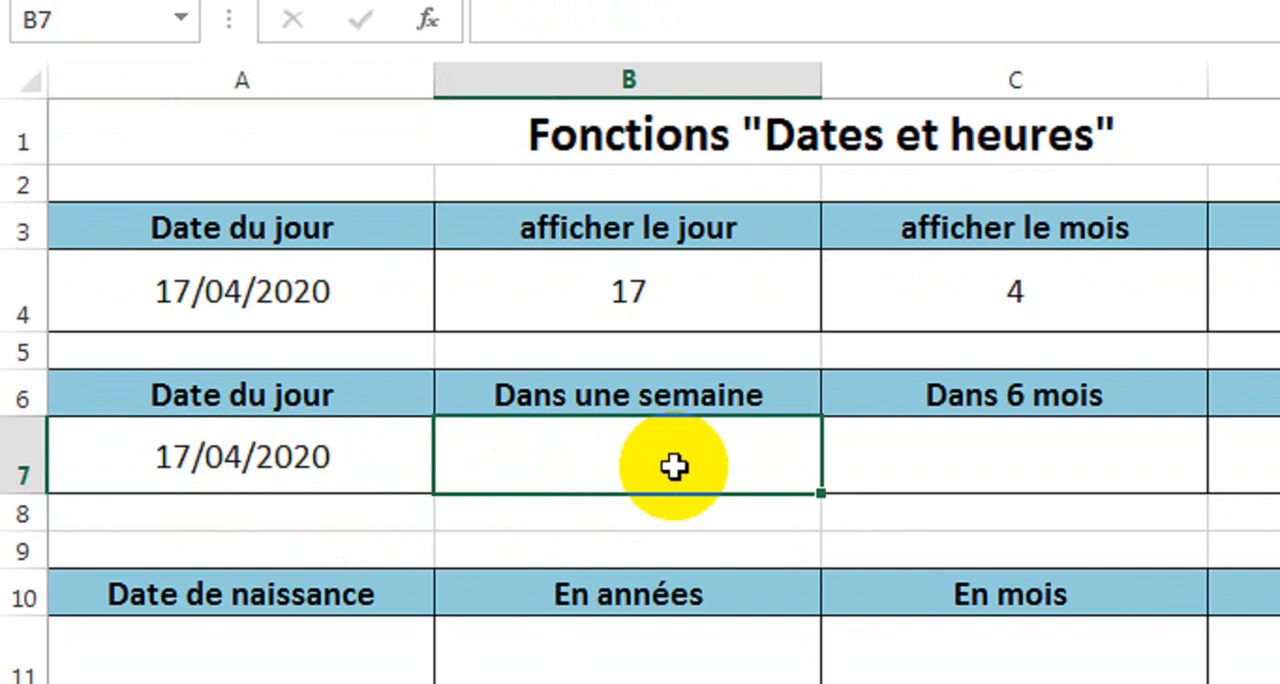
text(=date)
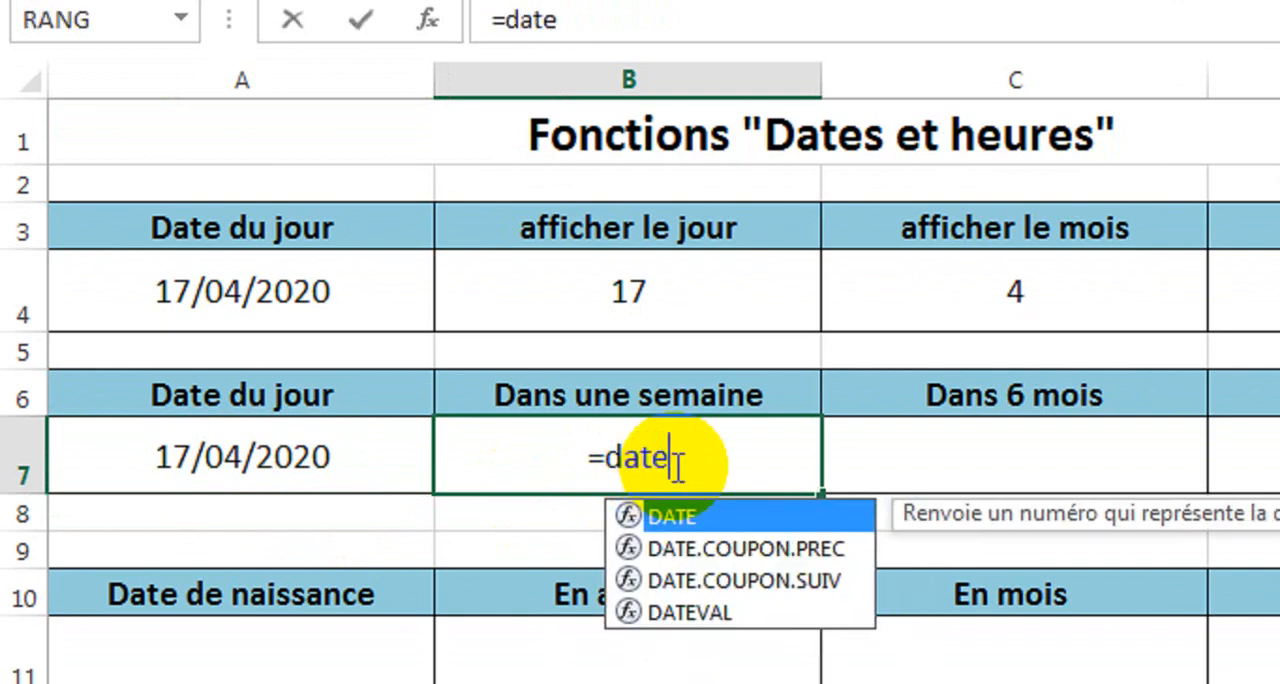
text(()
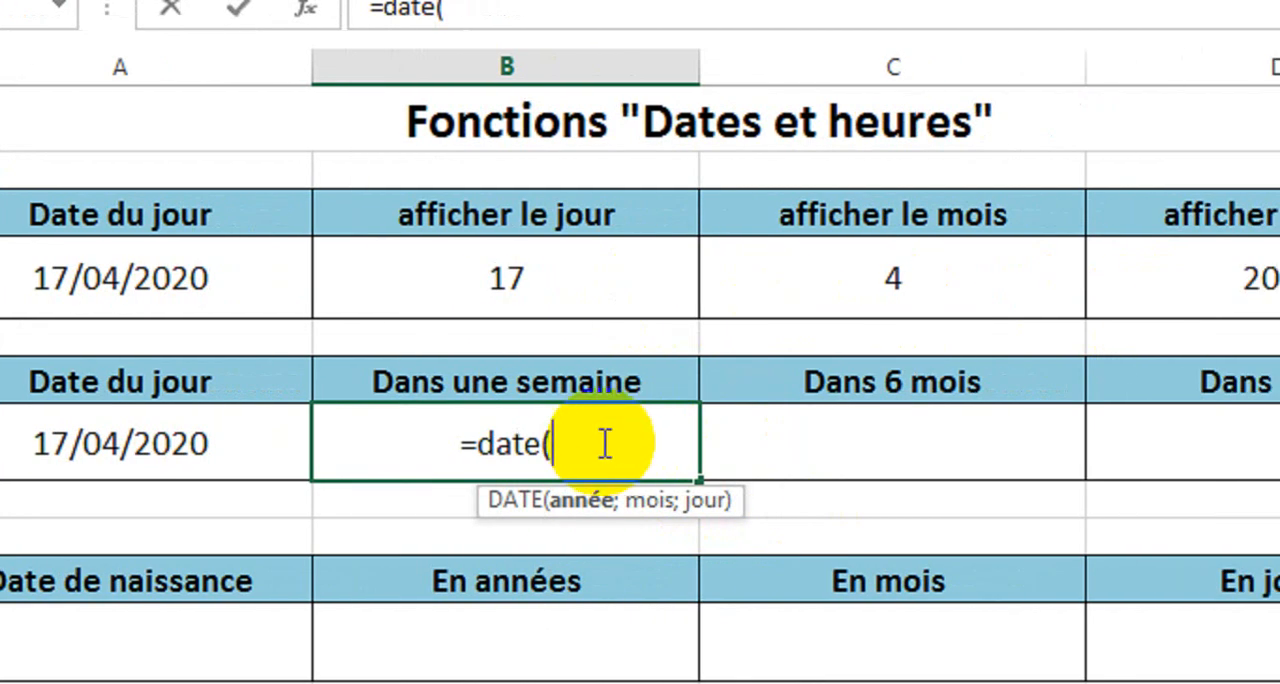
text(anne)
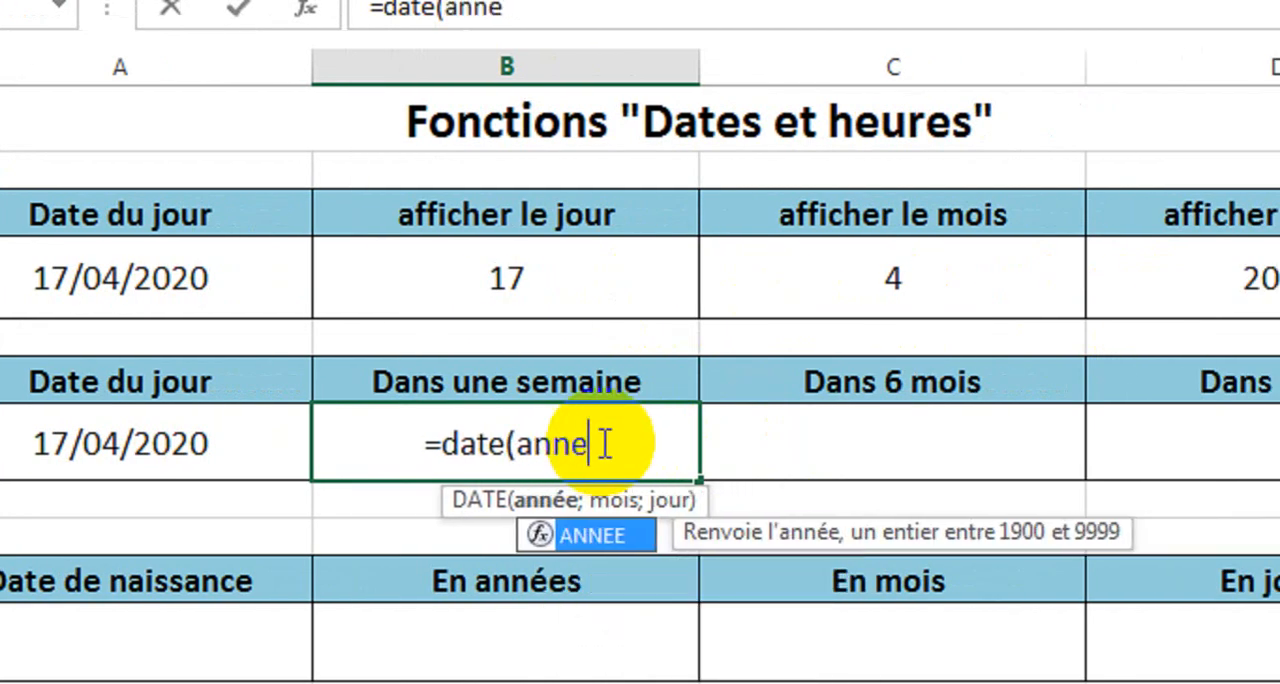
text(r)
key(BackSpace)
text(e()
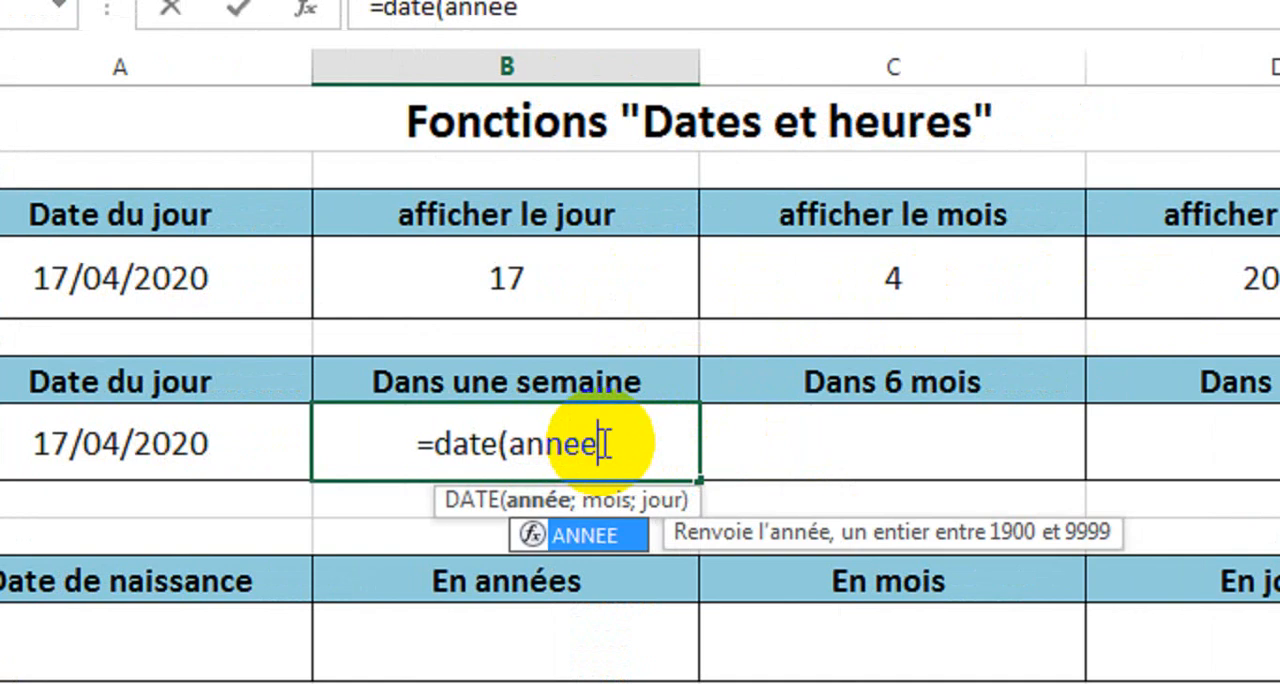
click(163, 445)
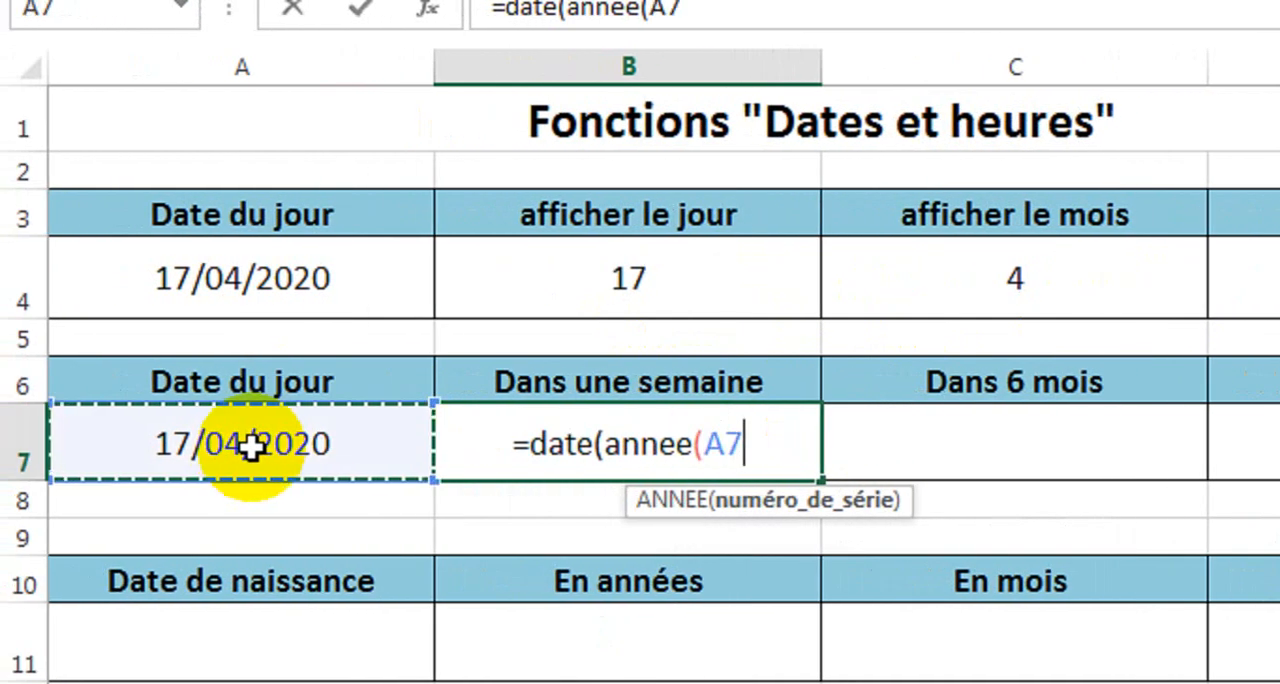
text())
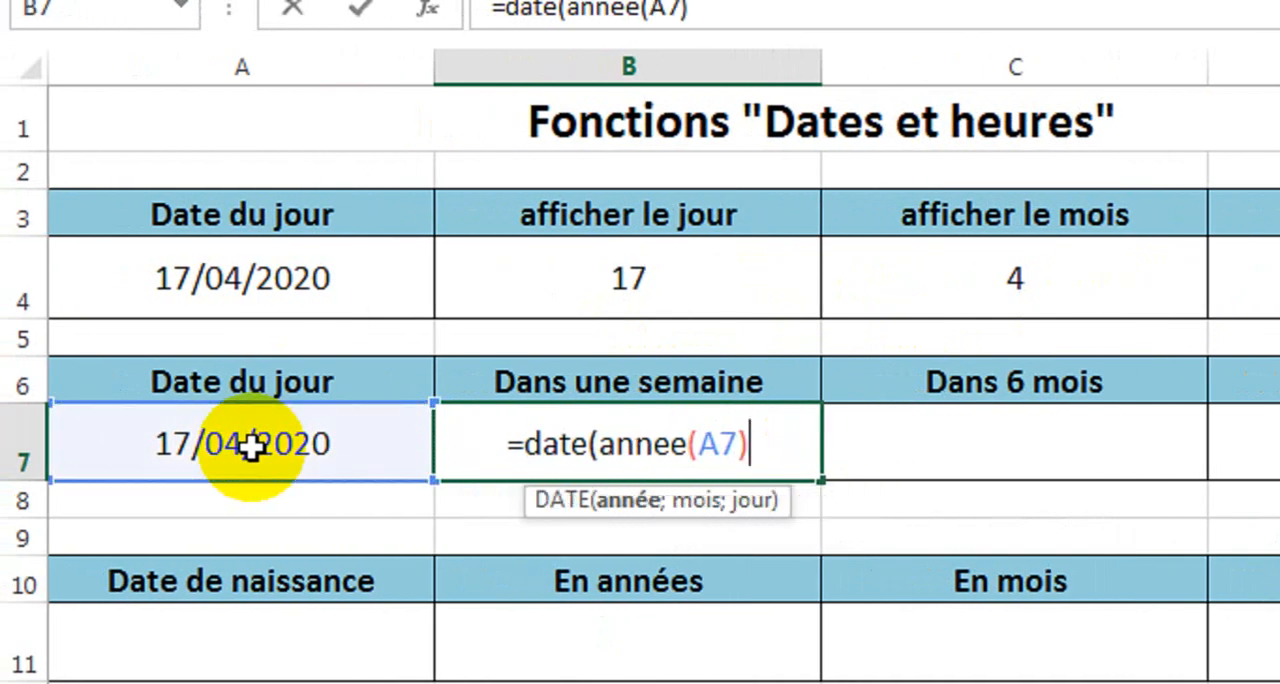
text(;)
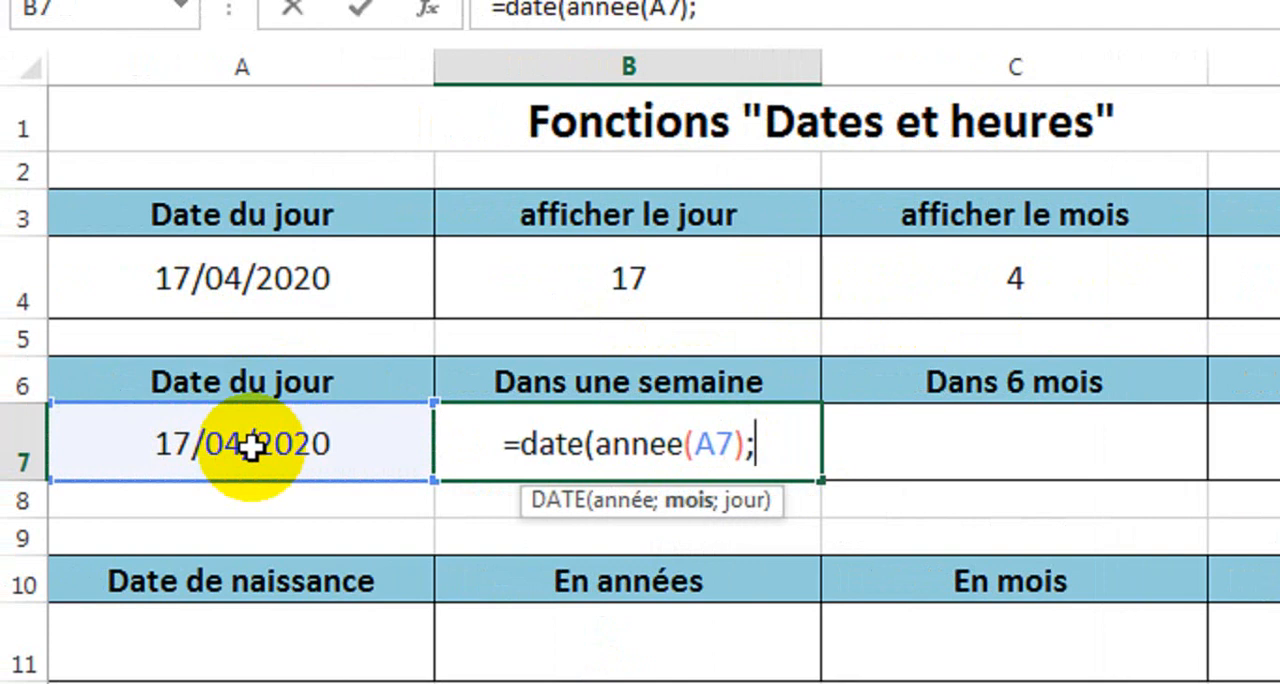
text(moi)
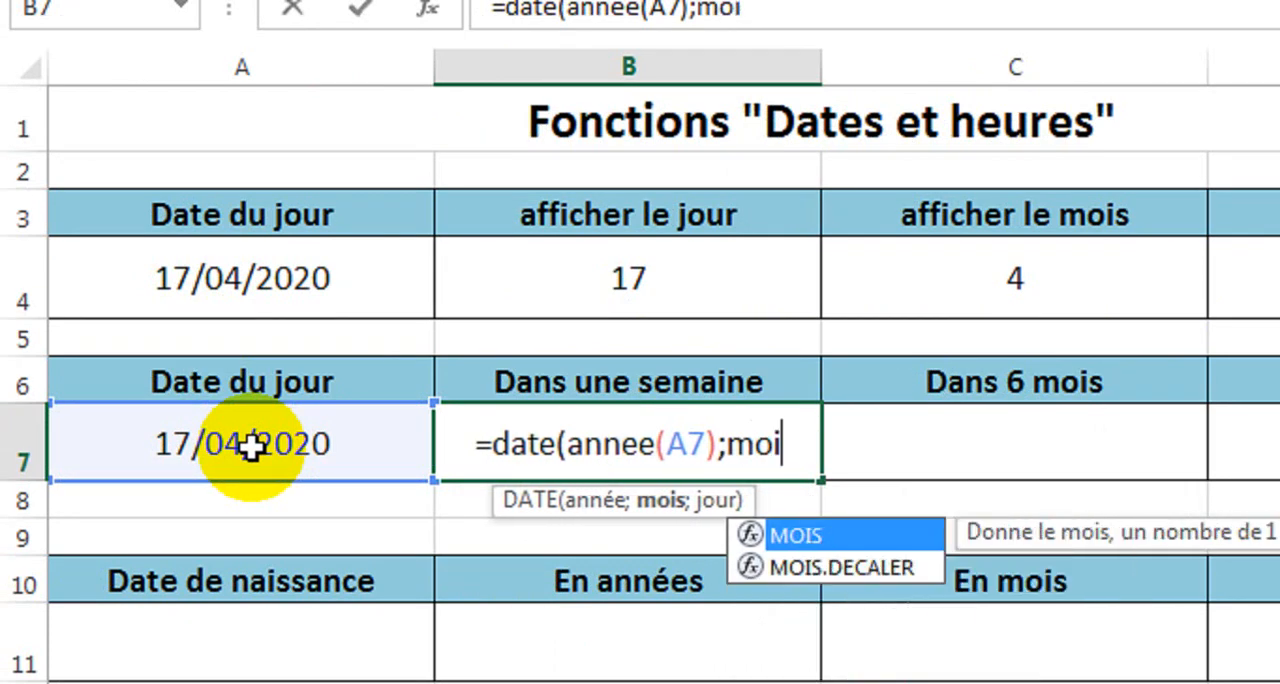
text(s()
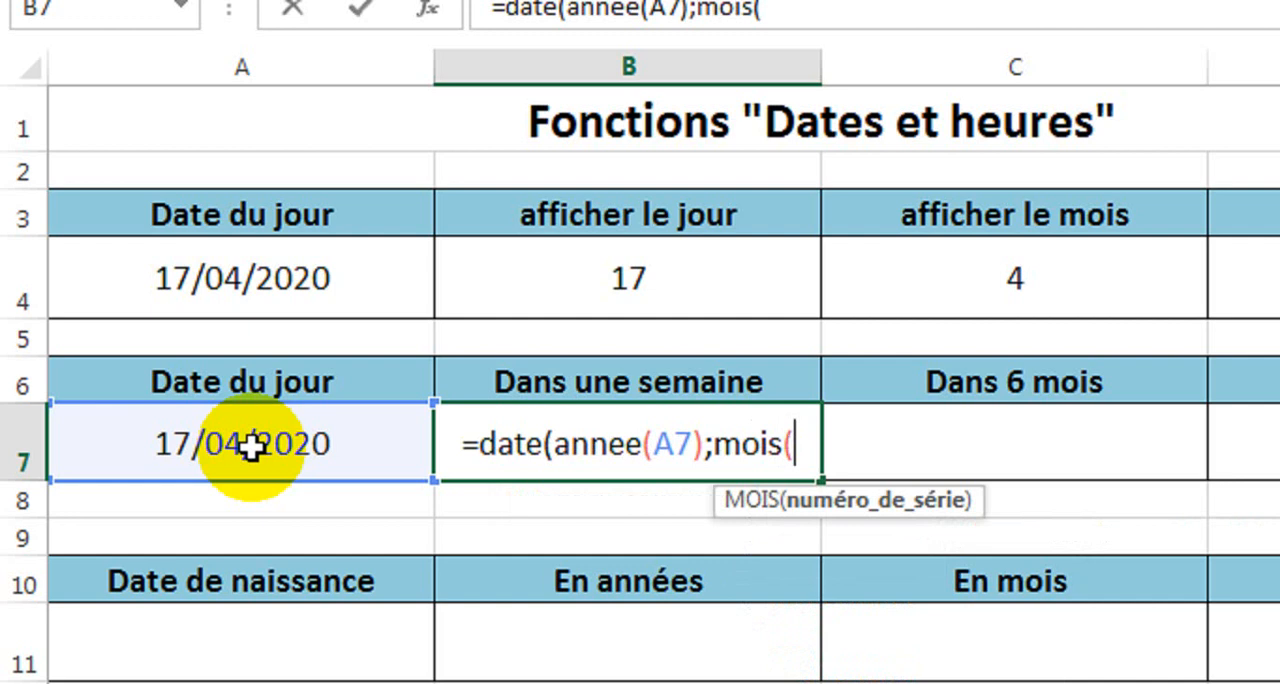
Add MOIS(A7) as the month argument of the DATE formula in cell B7.
click(193, 446)
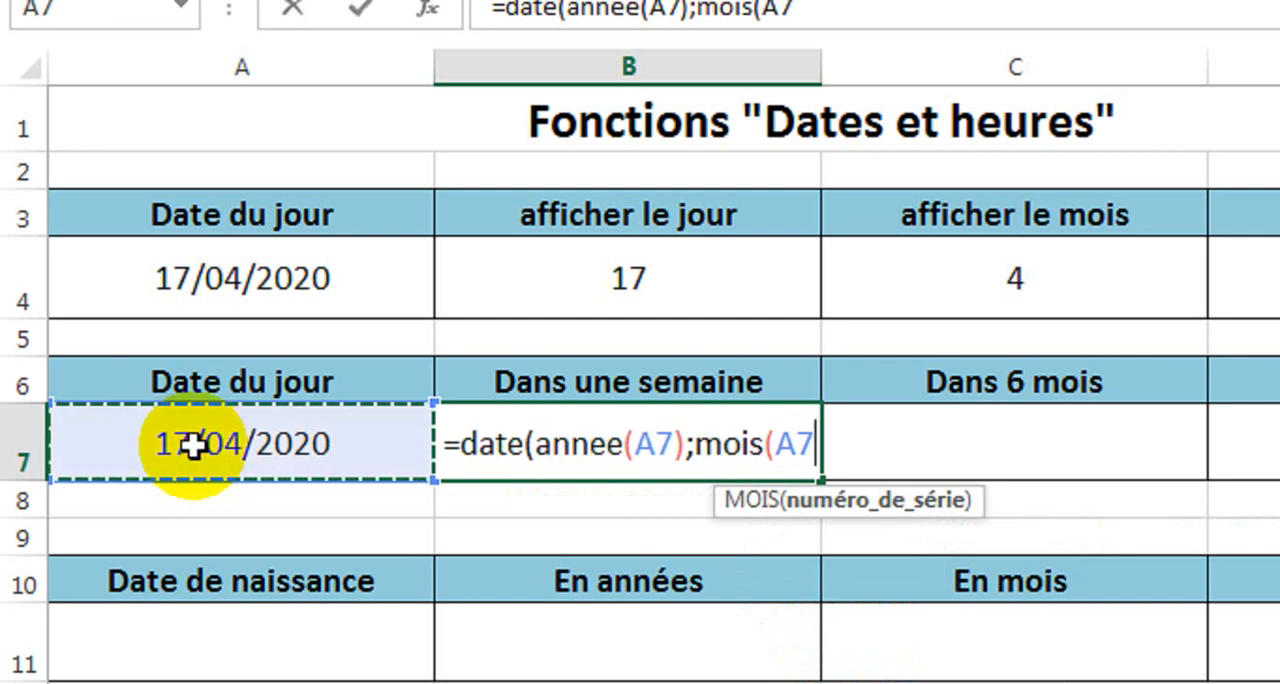
text())
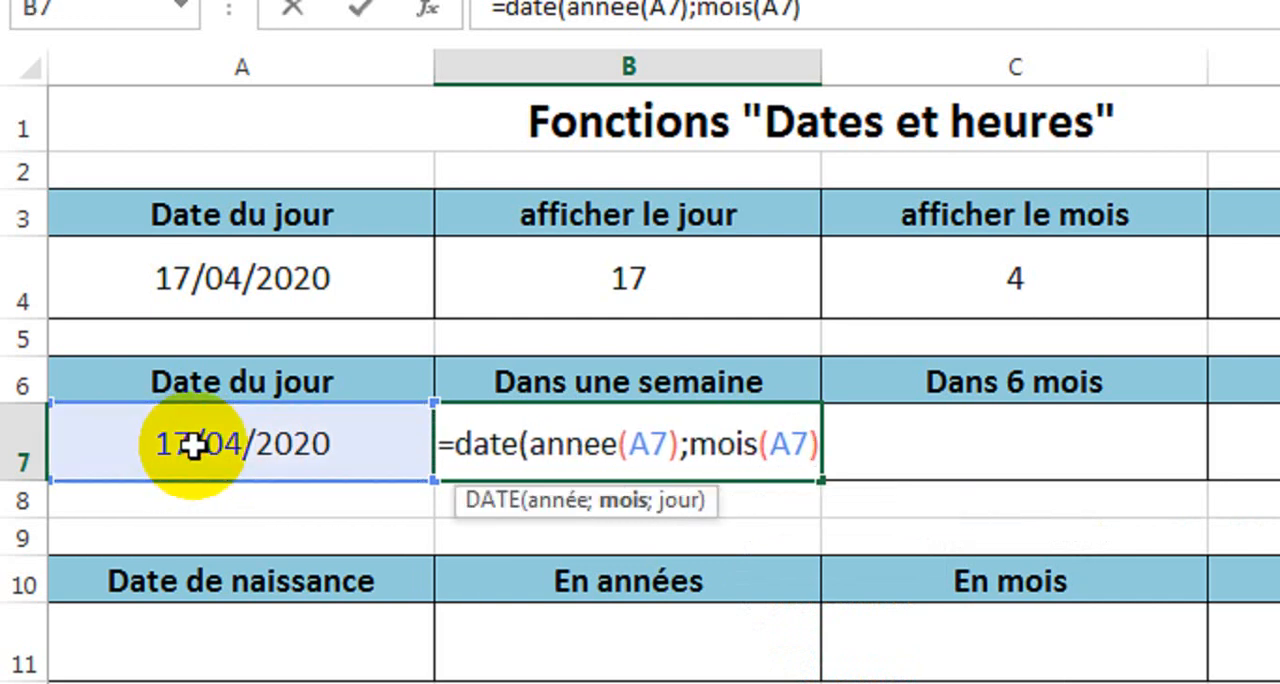
text(;)
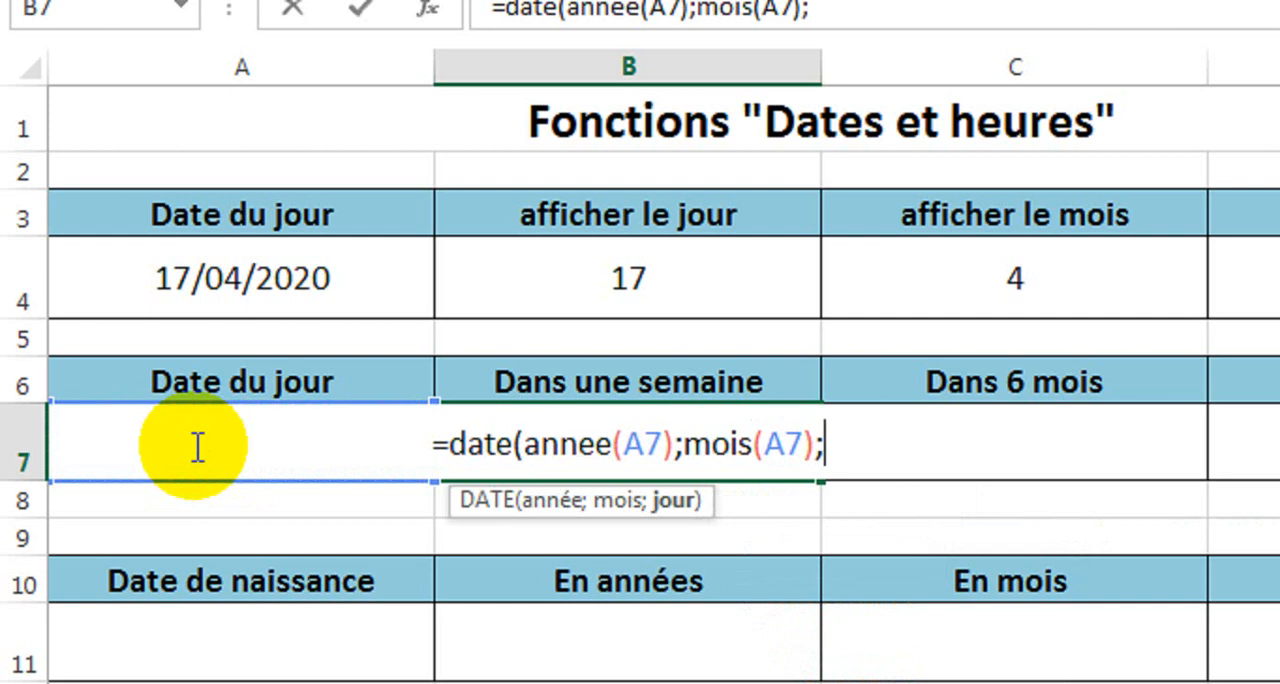
text(jours)
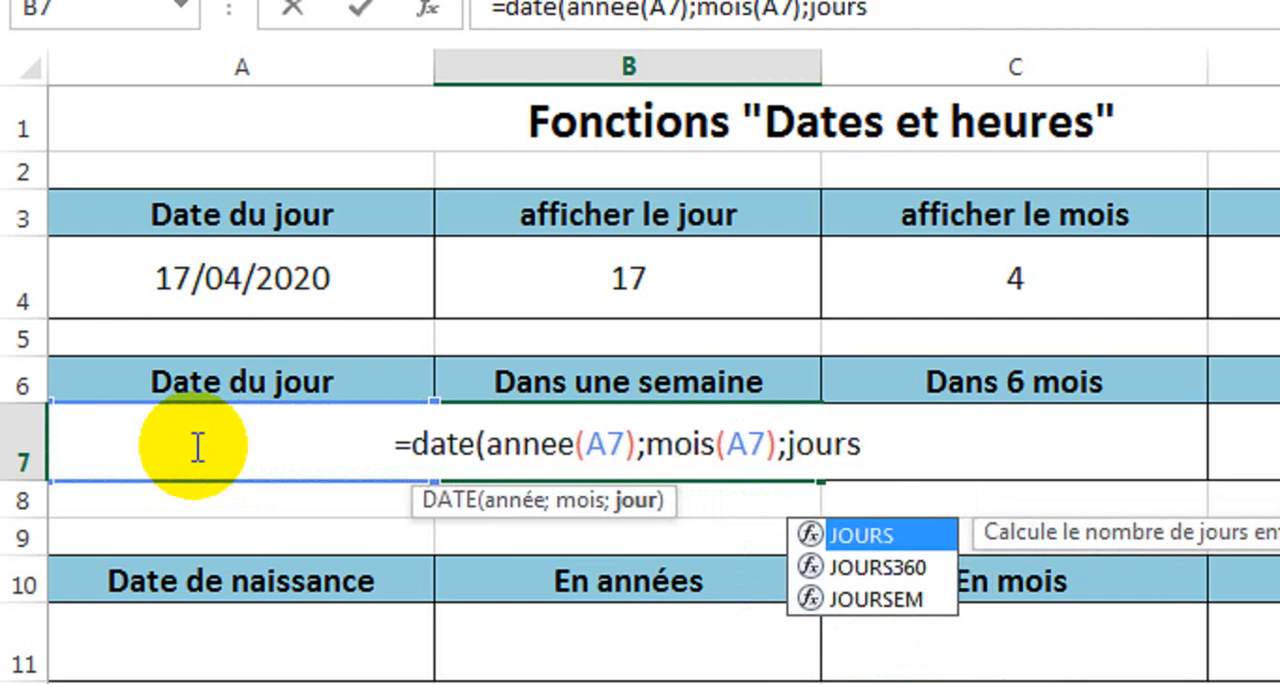
Add JOUR(A7) as the day argument and complete the formula =DATE(ANNEE(A7);MOIS(A7);JOUR(A7)) in cell B7.
key(BackSpace)
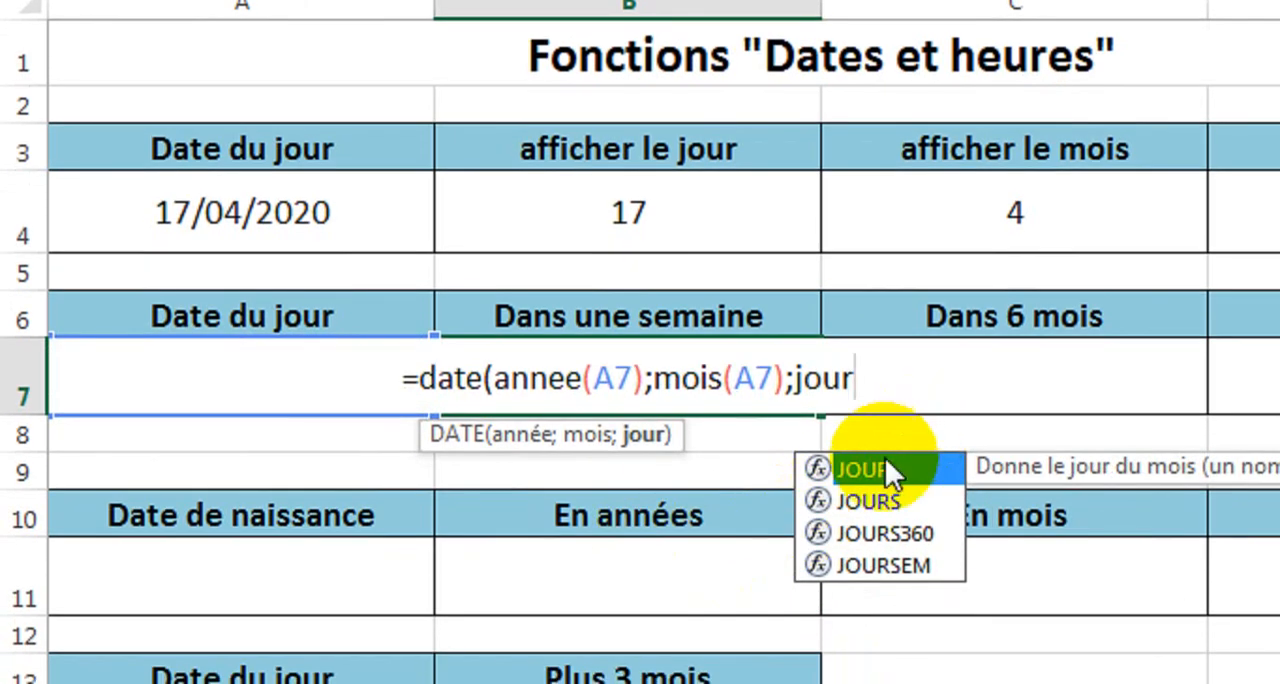
double_click(875, 528)
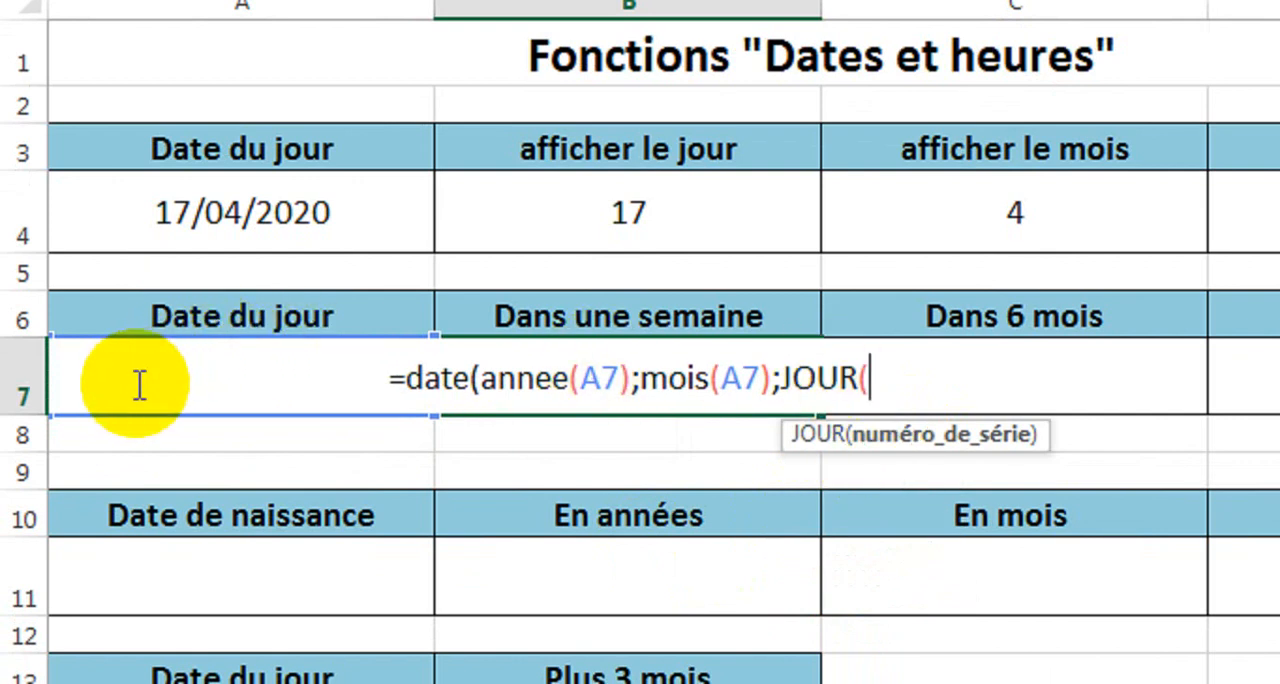
text(A)
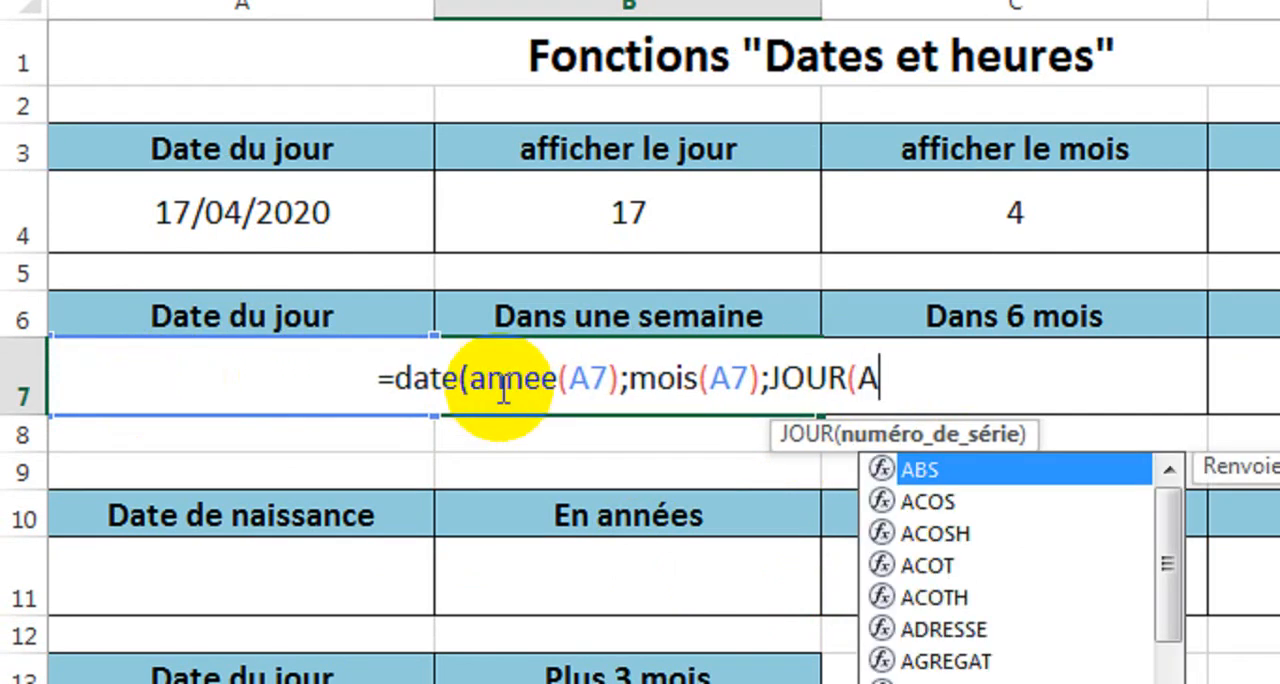
text(7))
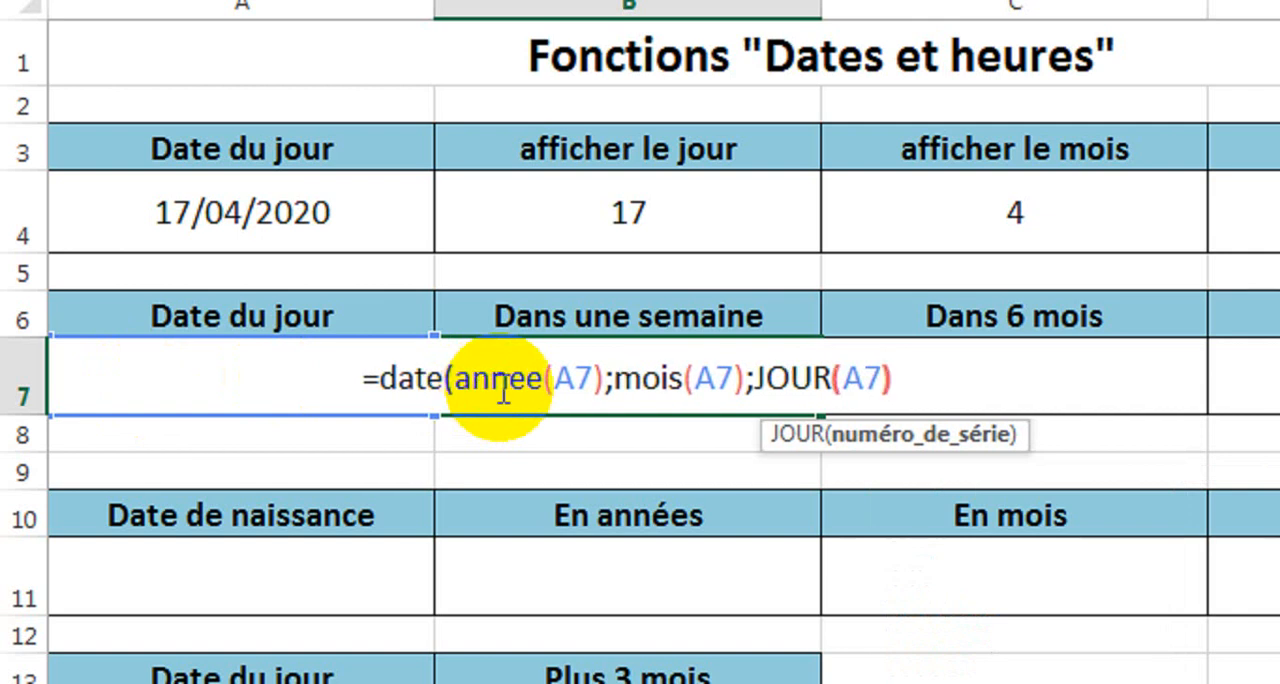
text())
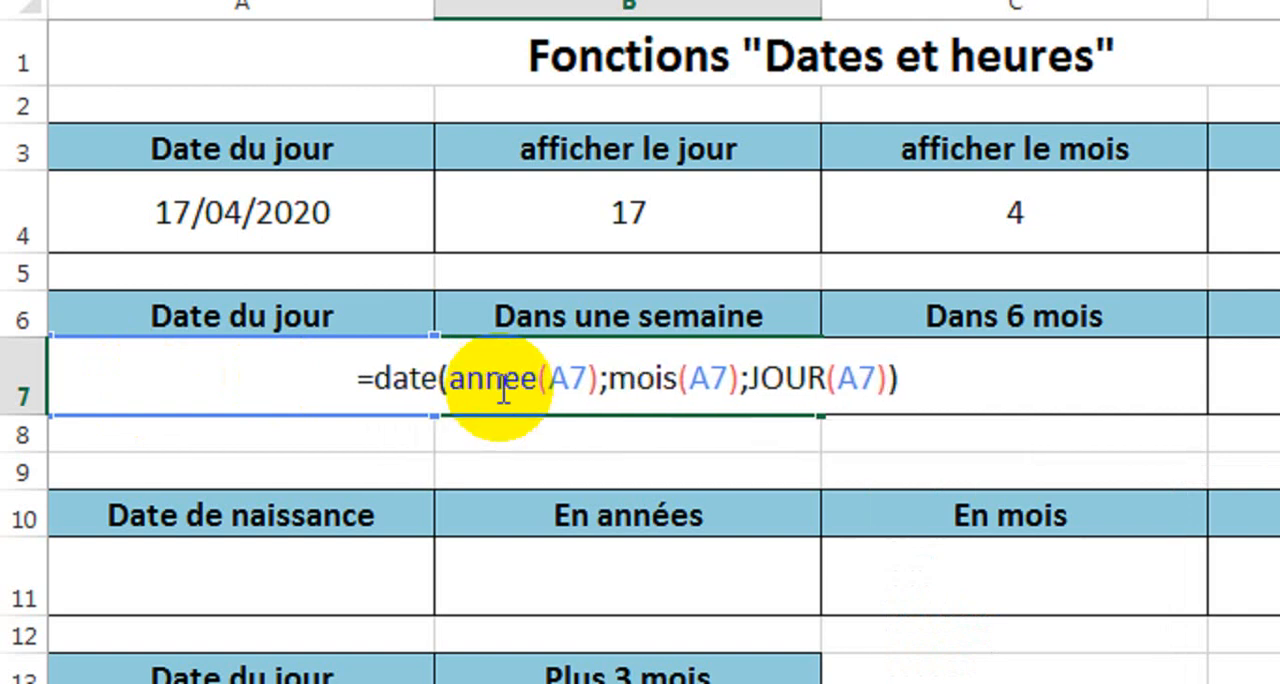
key(Return)
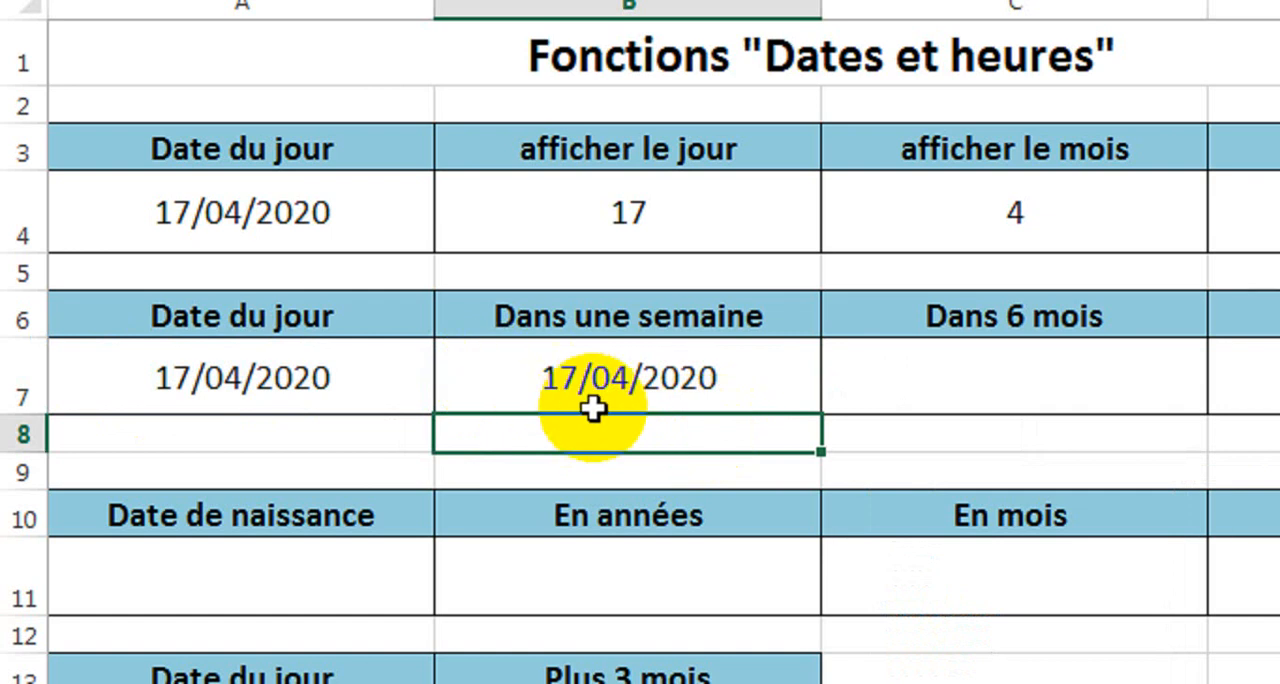
Add +7 to the day argument JOUR(A7) of the DATE formula in cell B7 under "Dans une semaine".
click(546, 390)
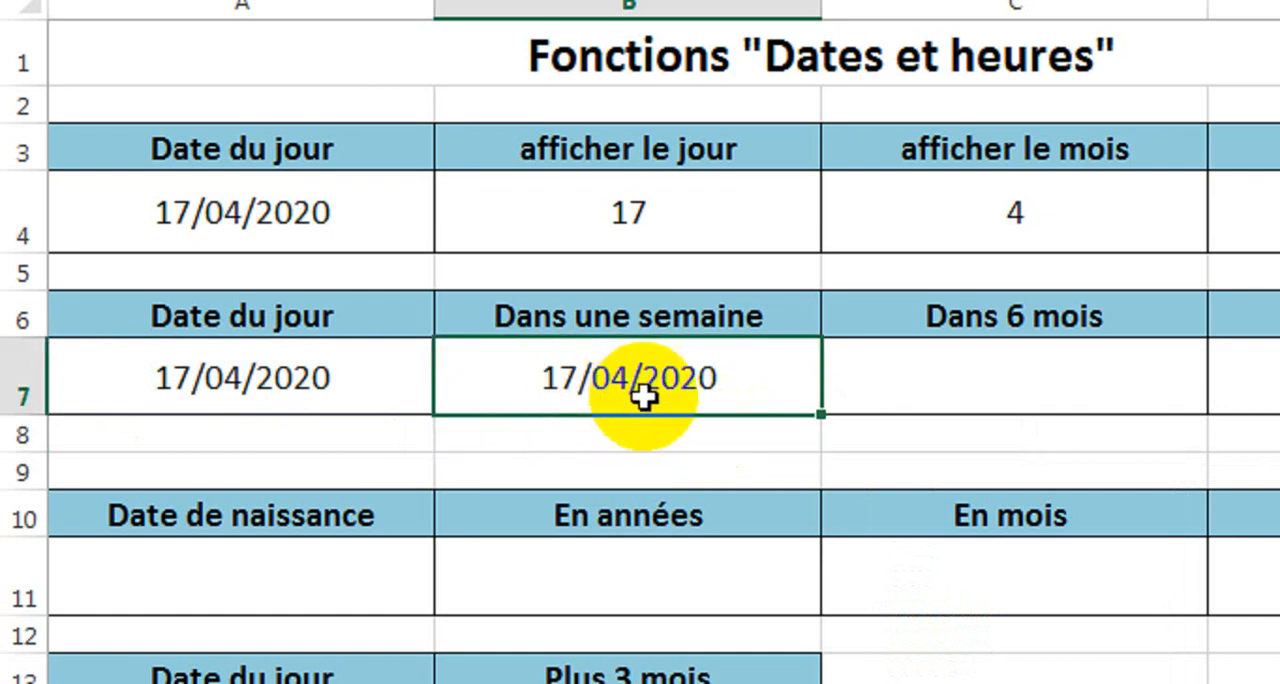
double_click(556, 378)
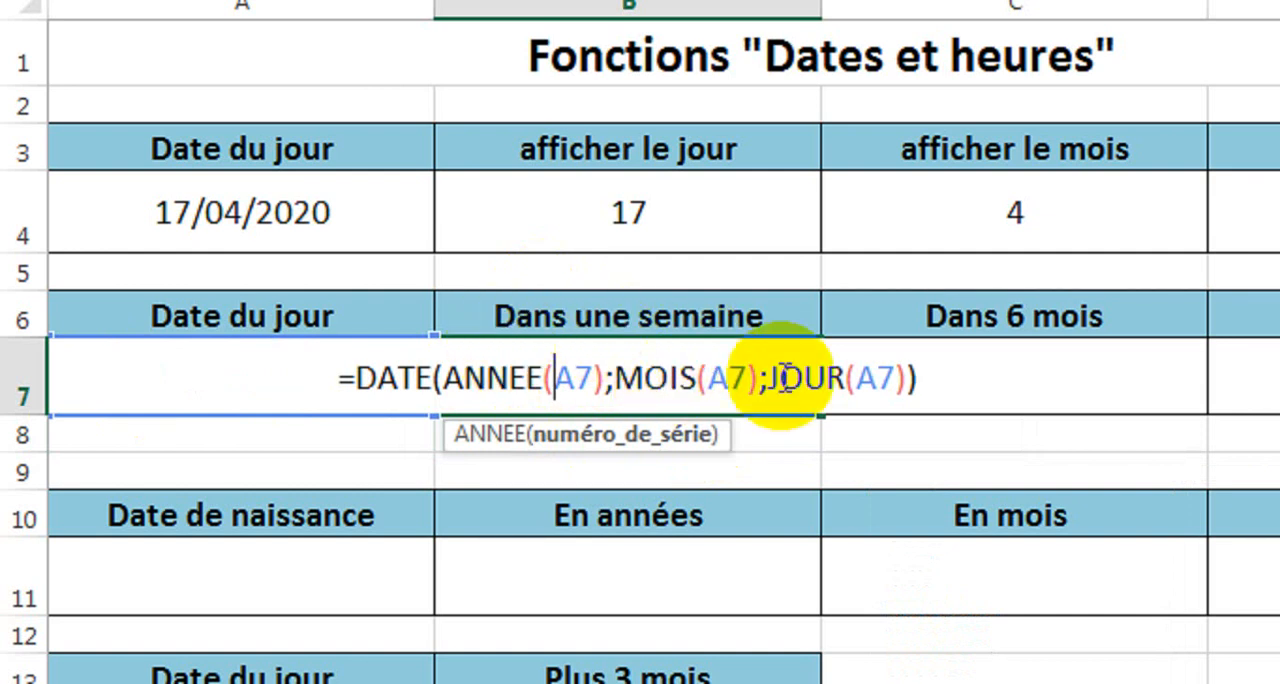
drag(770, 381, 912, 381)
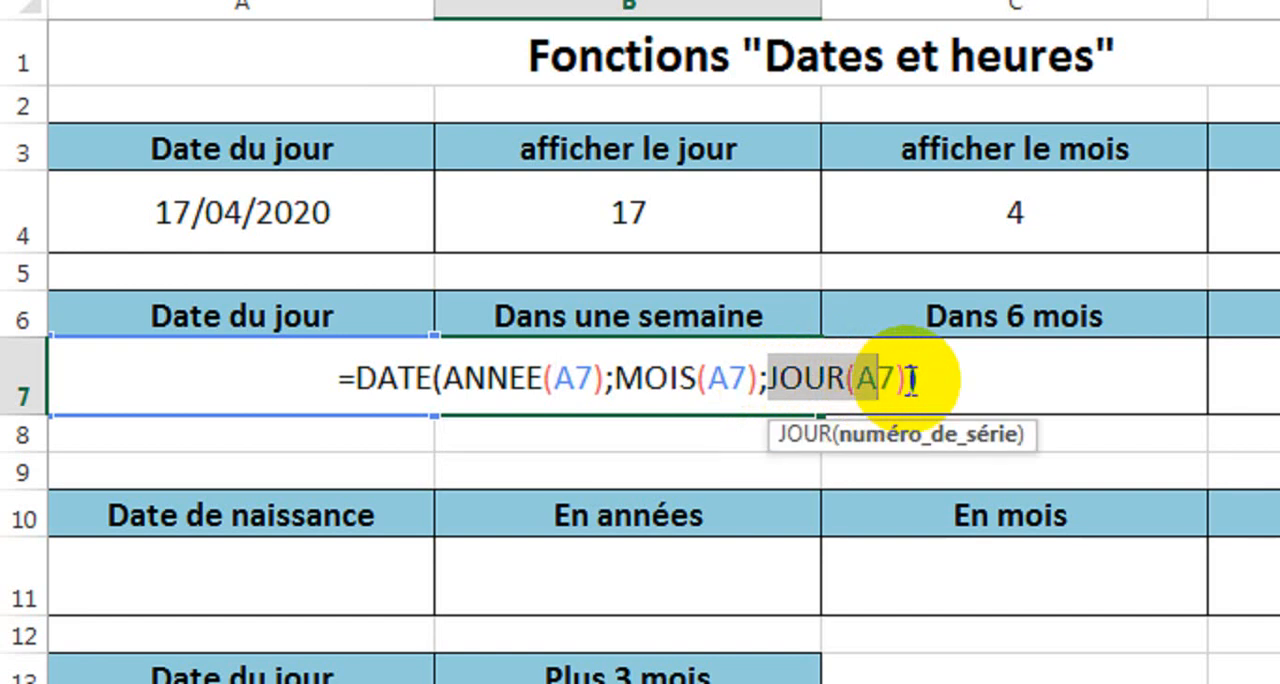
click(912, 381)
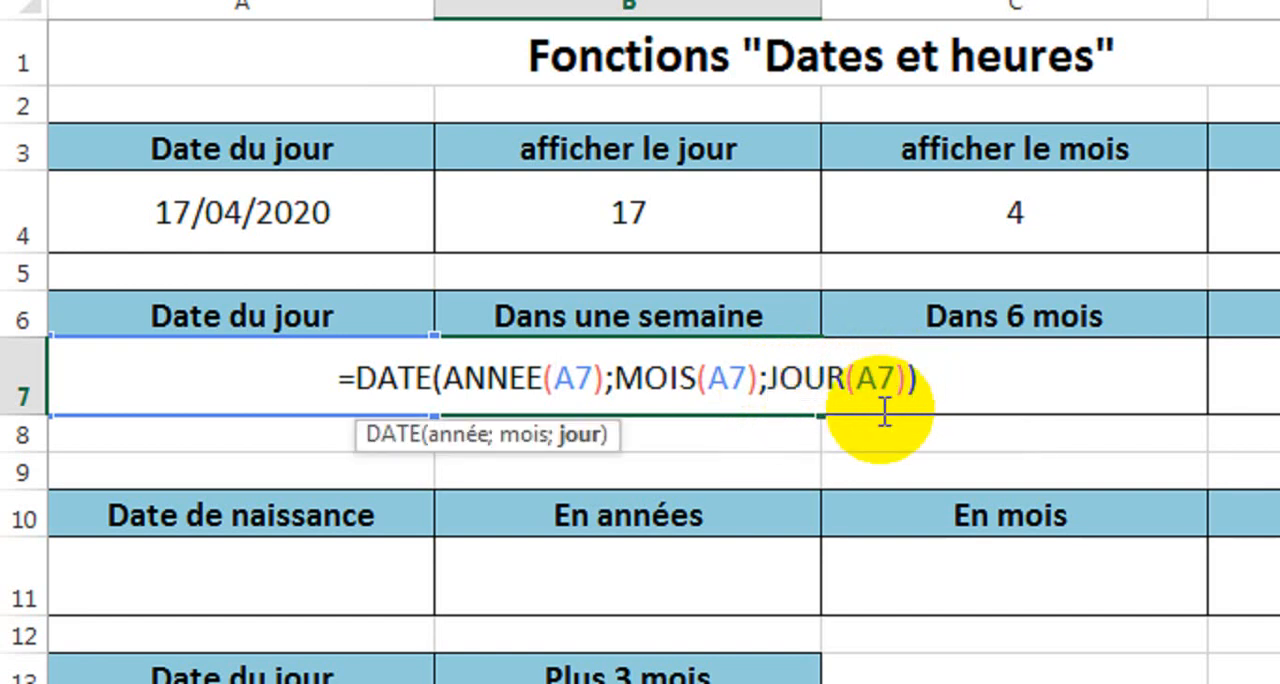
text(+7)
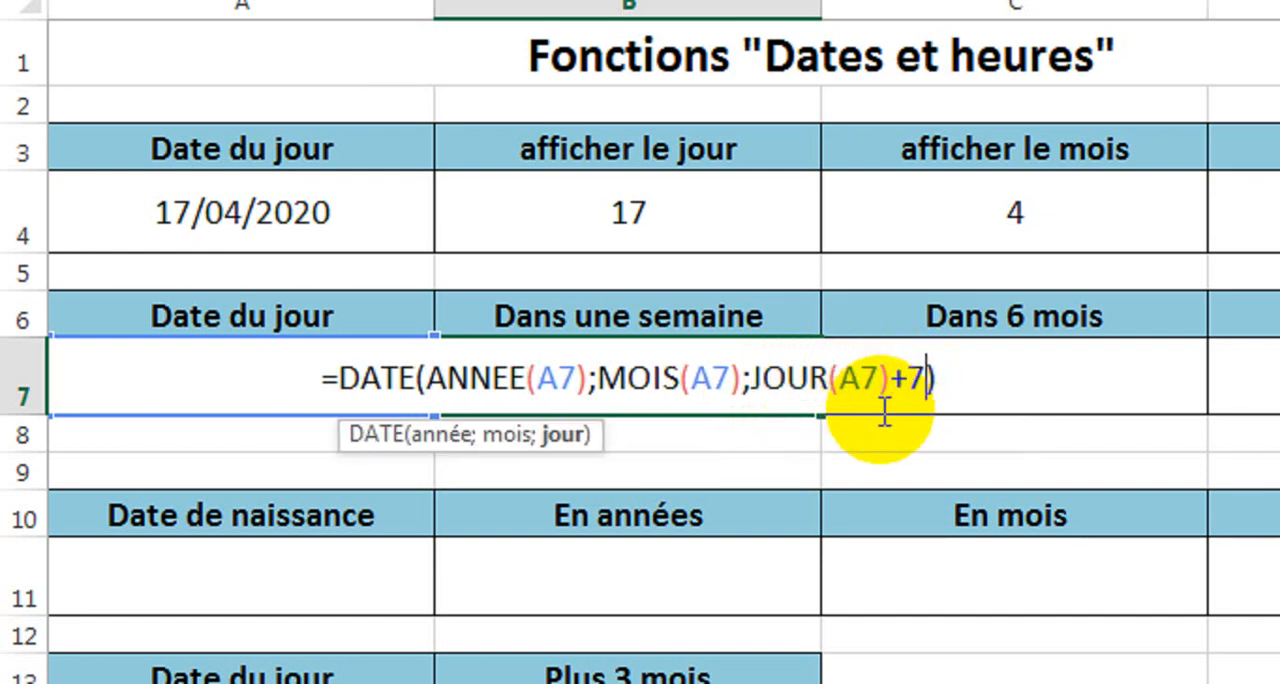
key(Return)
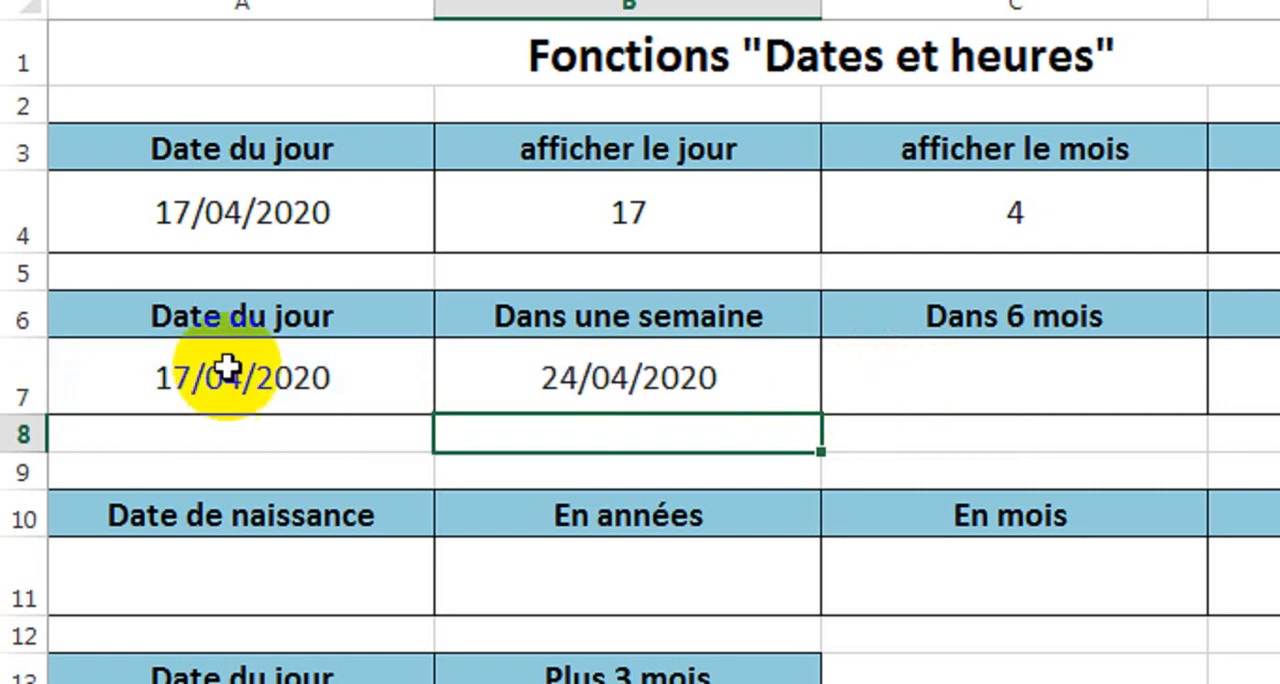
click(176, 391)
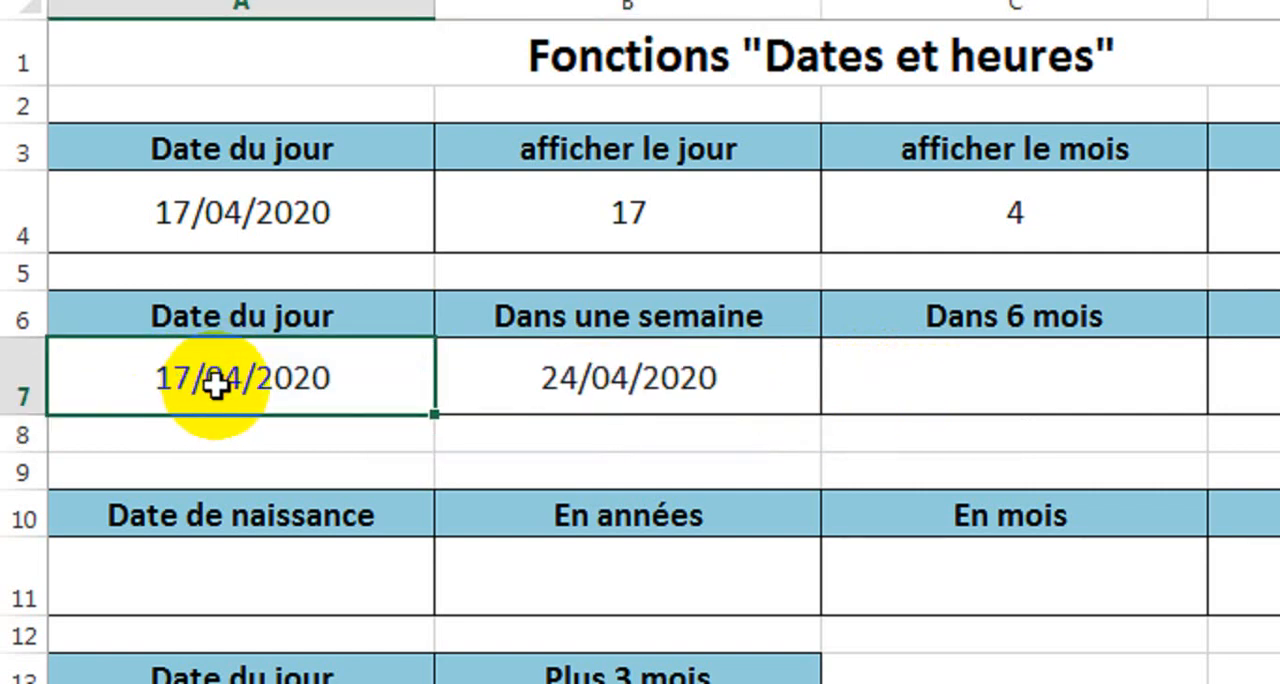
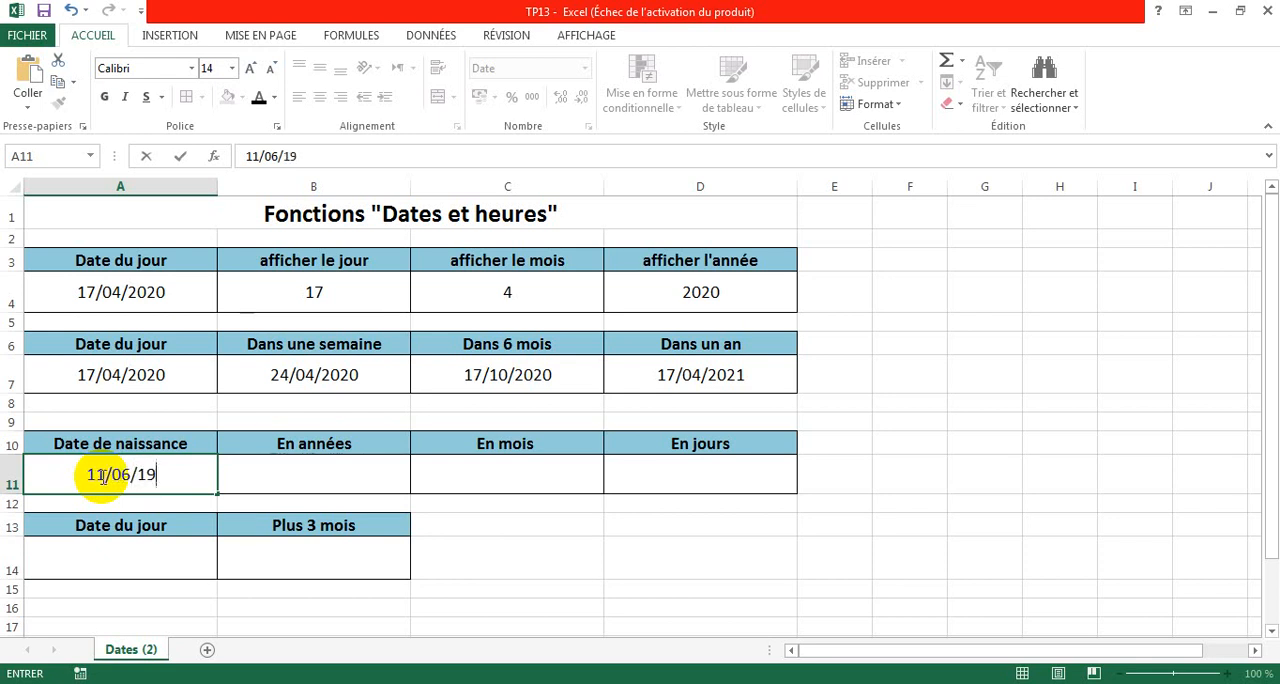
Finish entering the date of birth in cell A11 under "Date de naissance".
text(8)
key(Return)
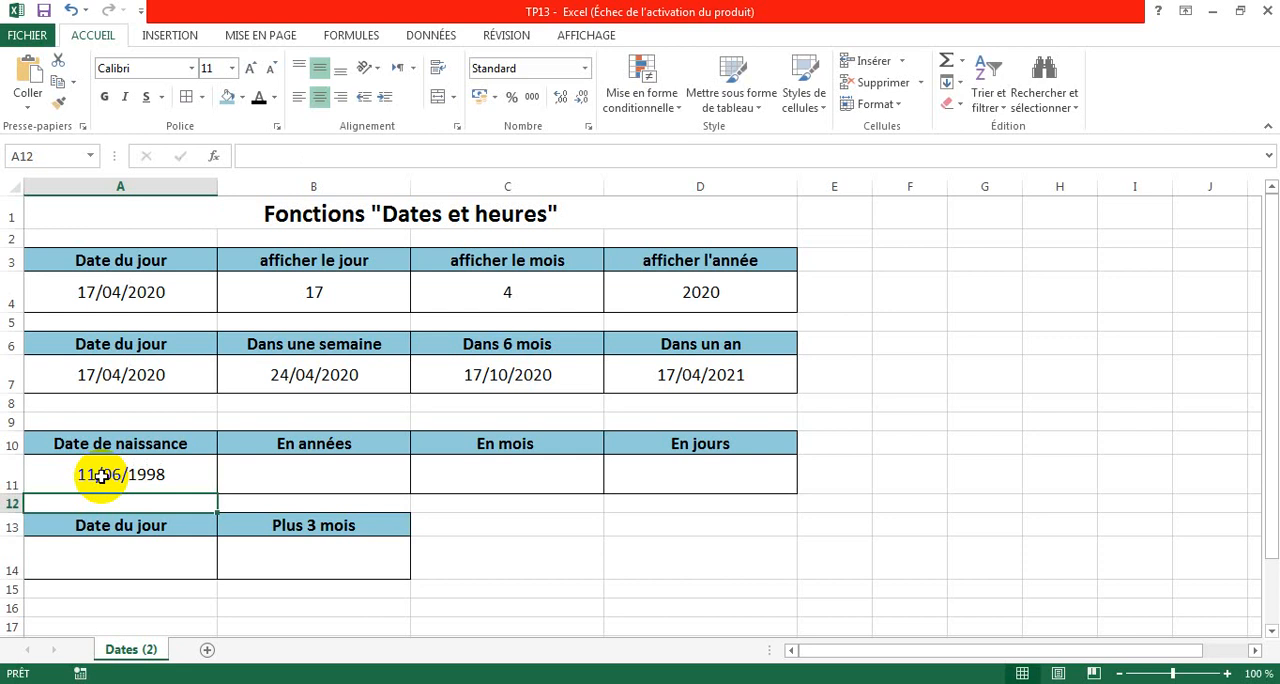
click(97, 476)
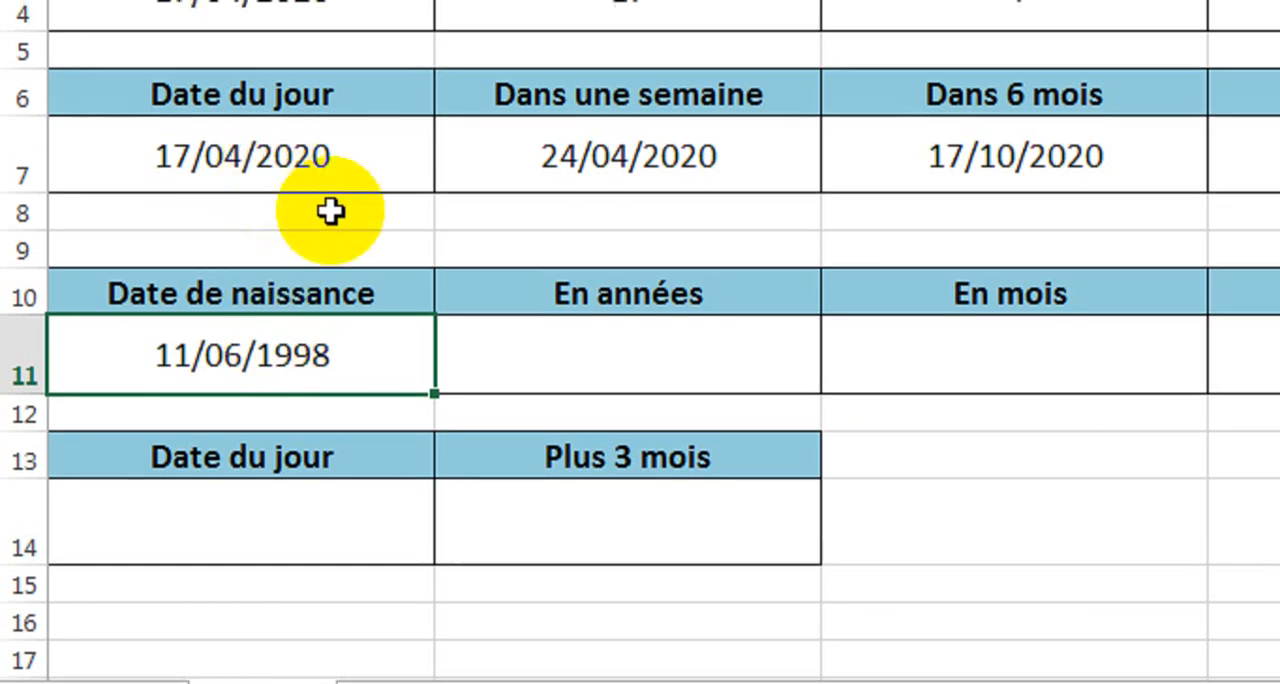
Start a DATEDIF formula in cell B11 under "En années".
click(558, 352)
text(=)
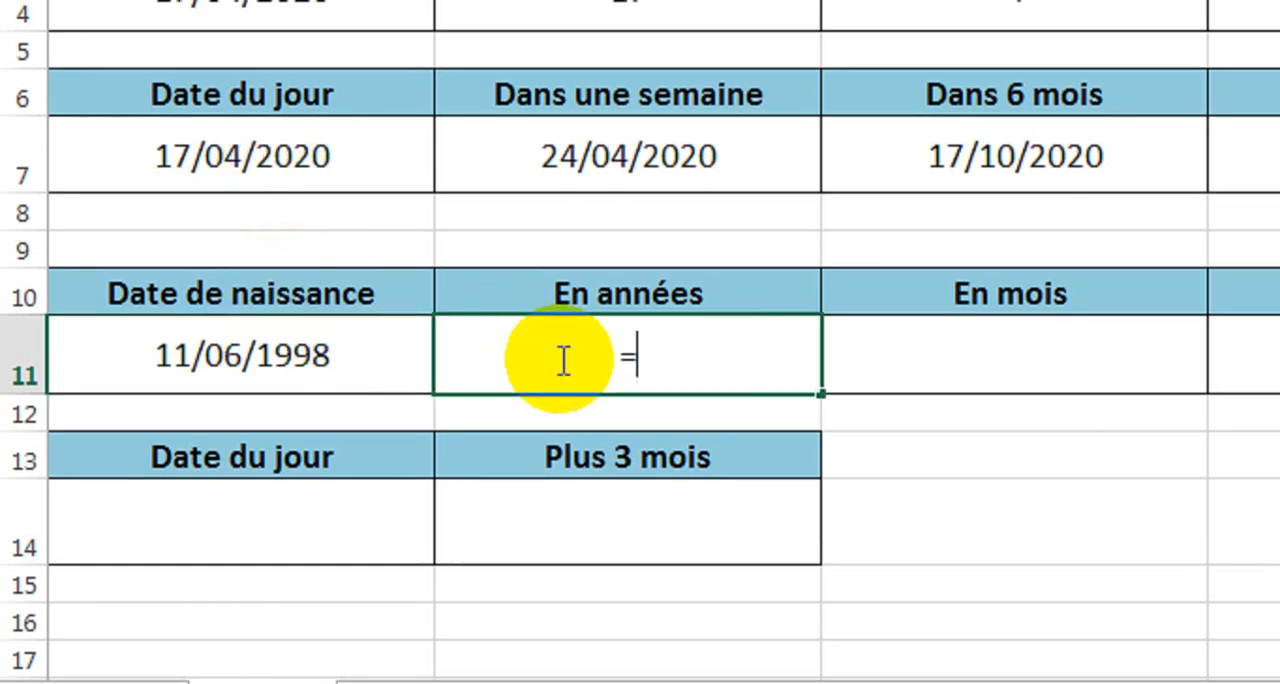
text(dat)
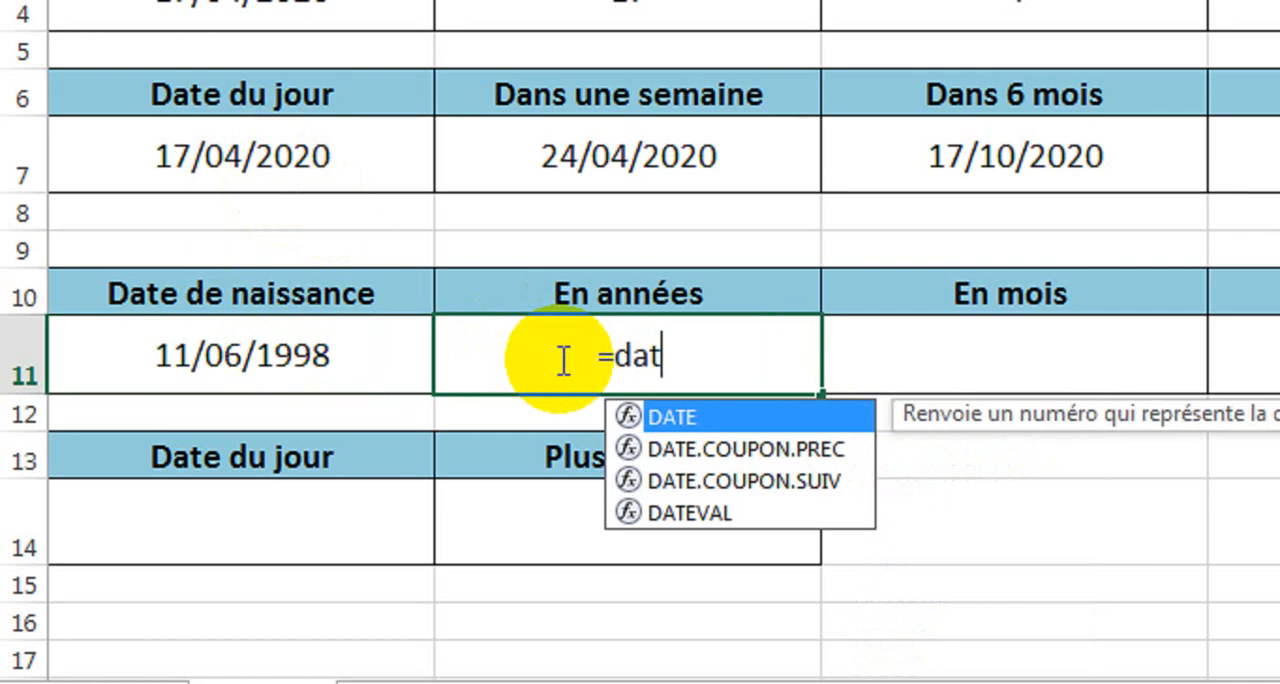
text(edif)
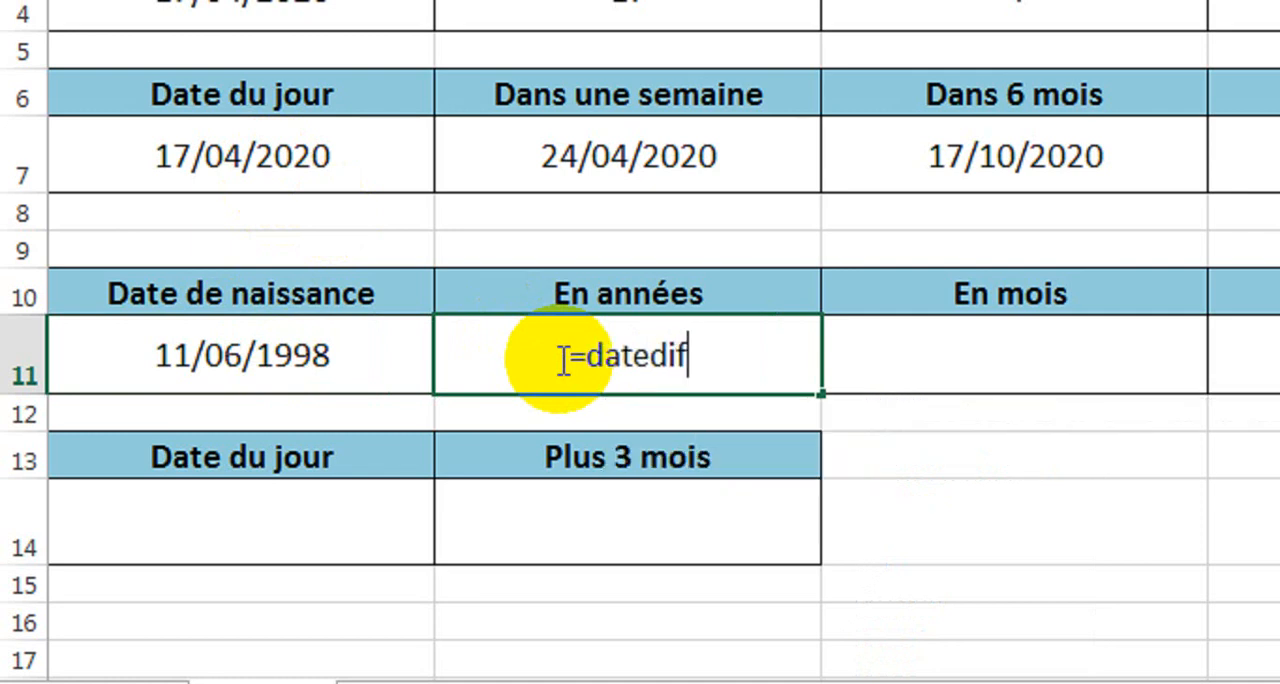
text(()
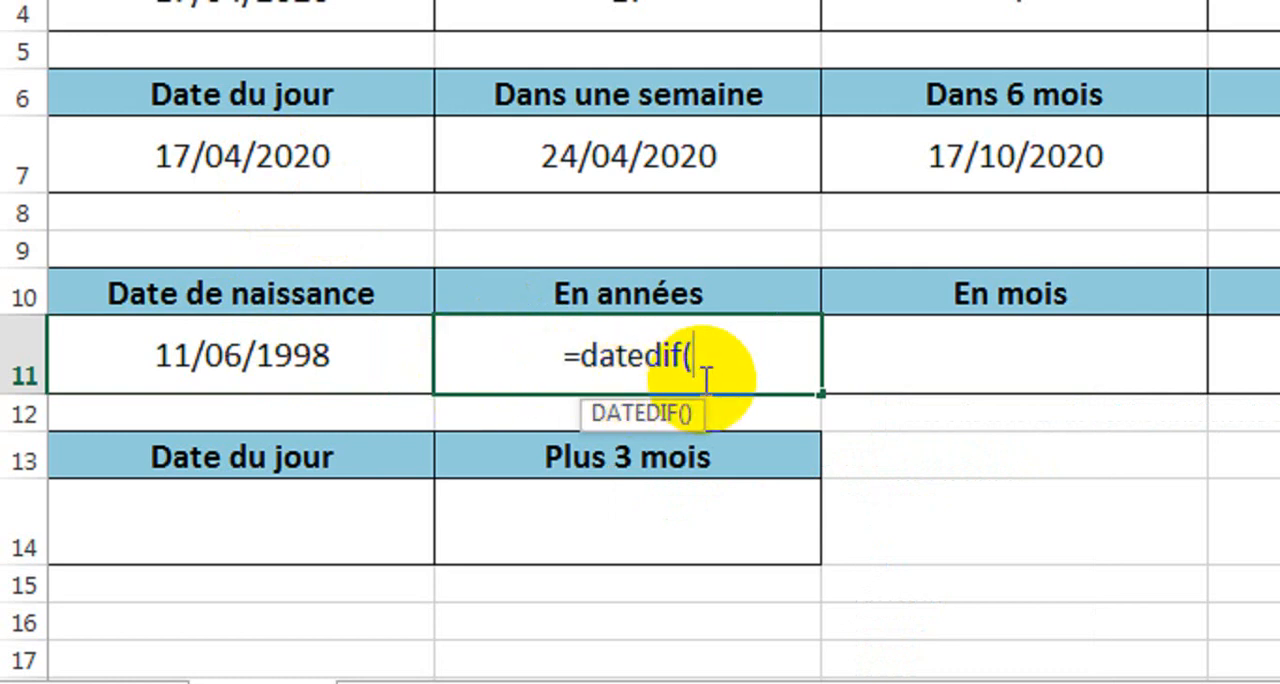
click(327, 353)
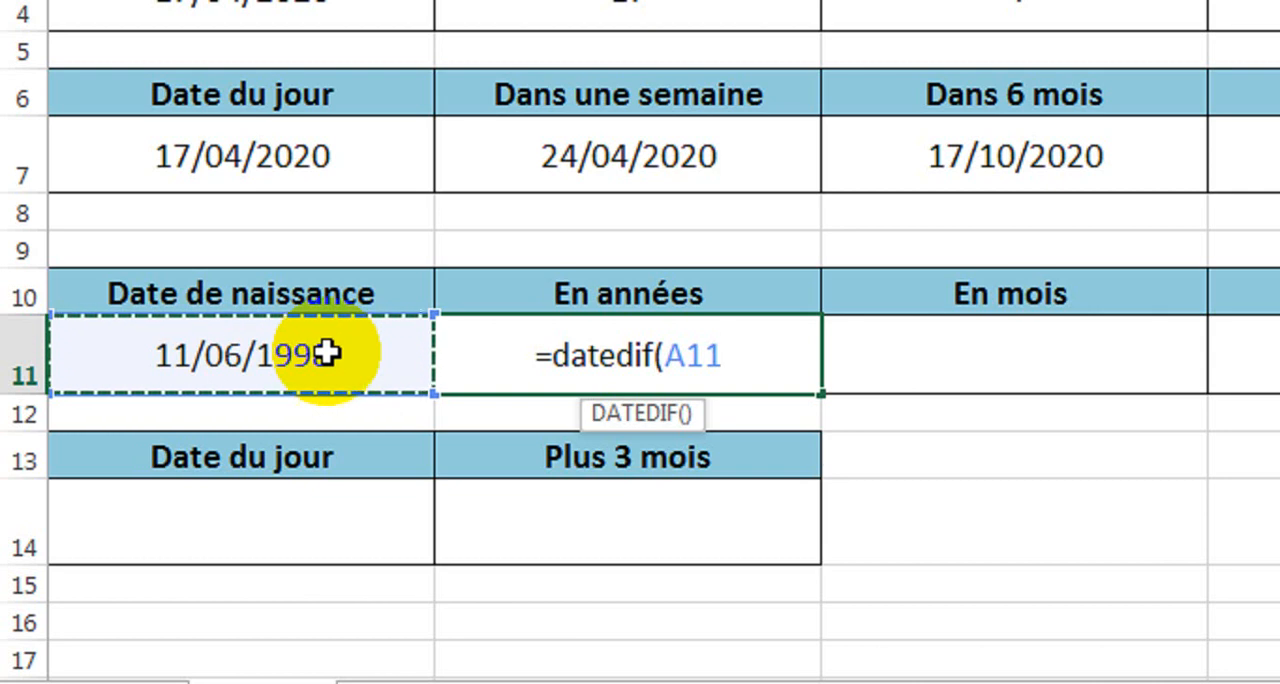
key(BackSpace)
key(BackSpace)
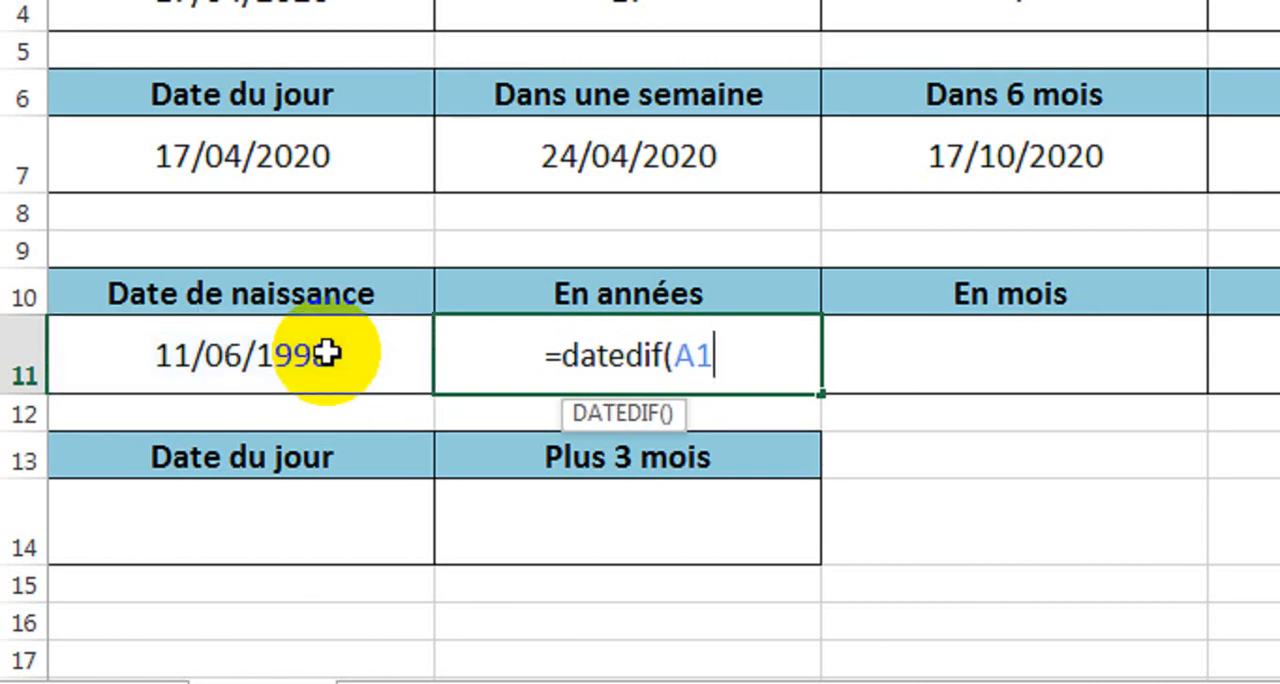
key(BackSpace)
text(")
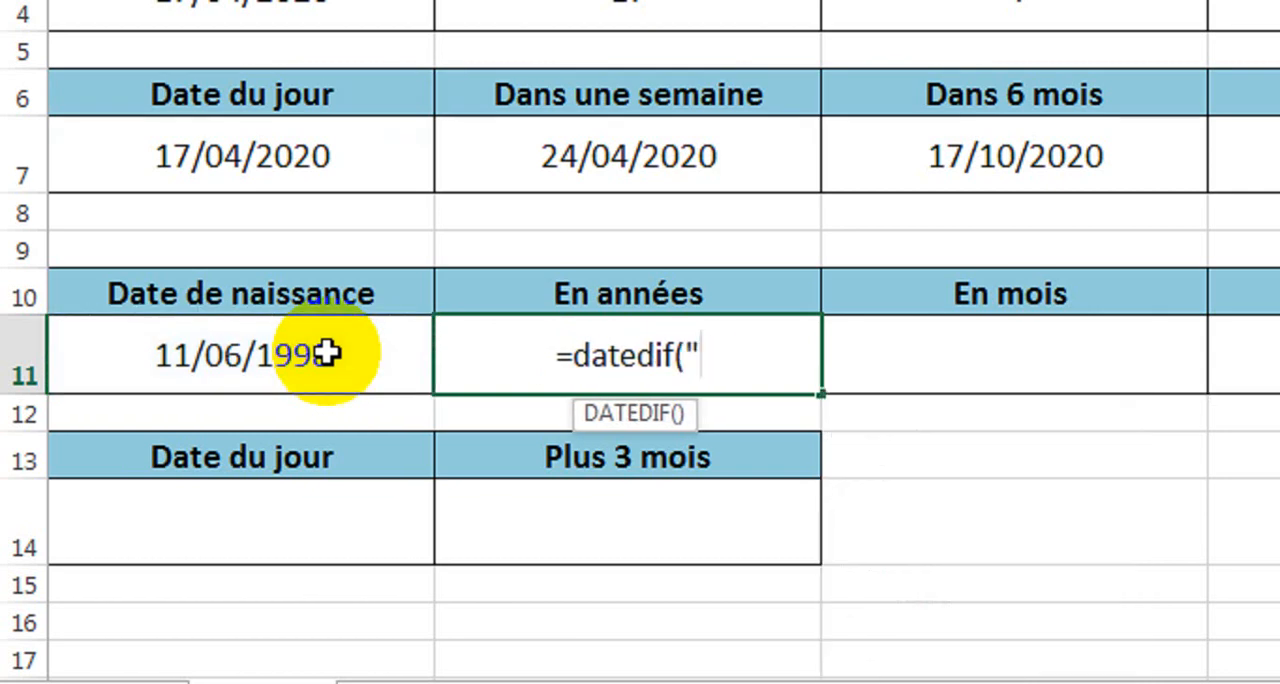
text(11/)
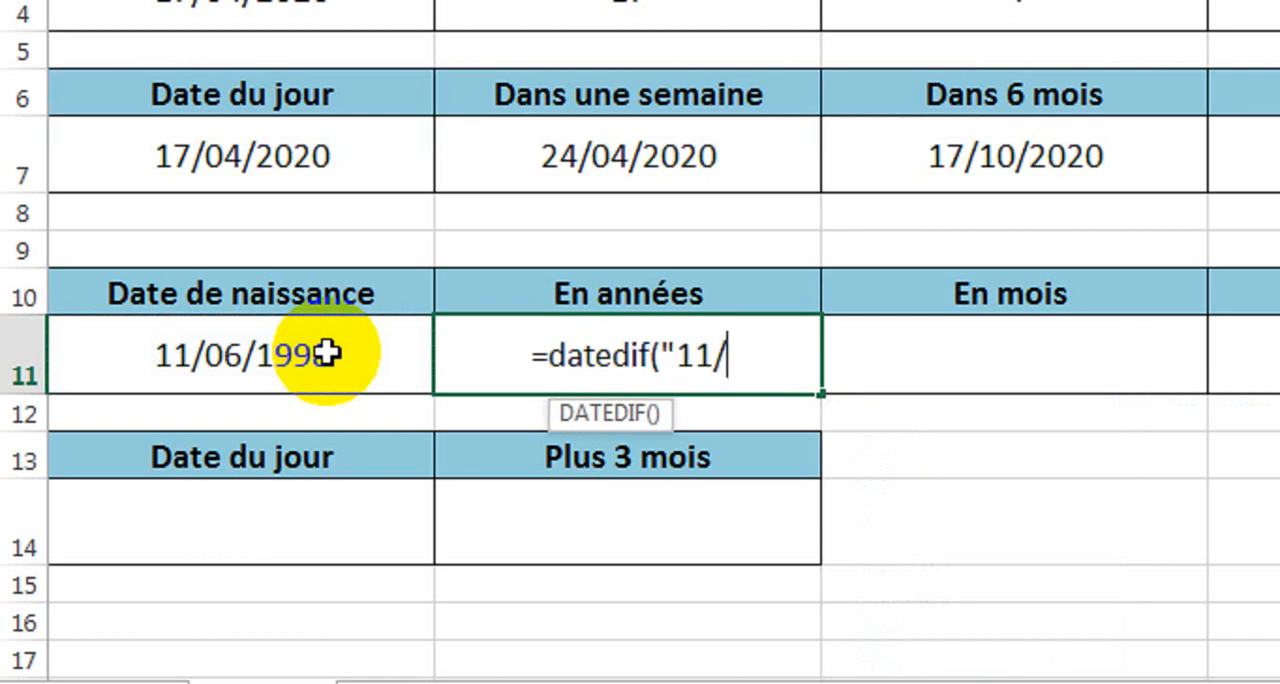
text(06/)
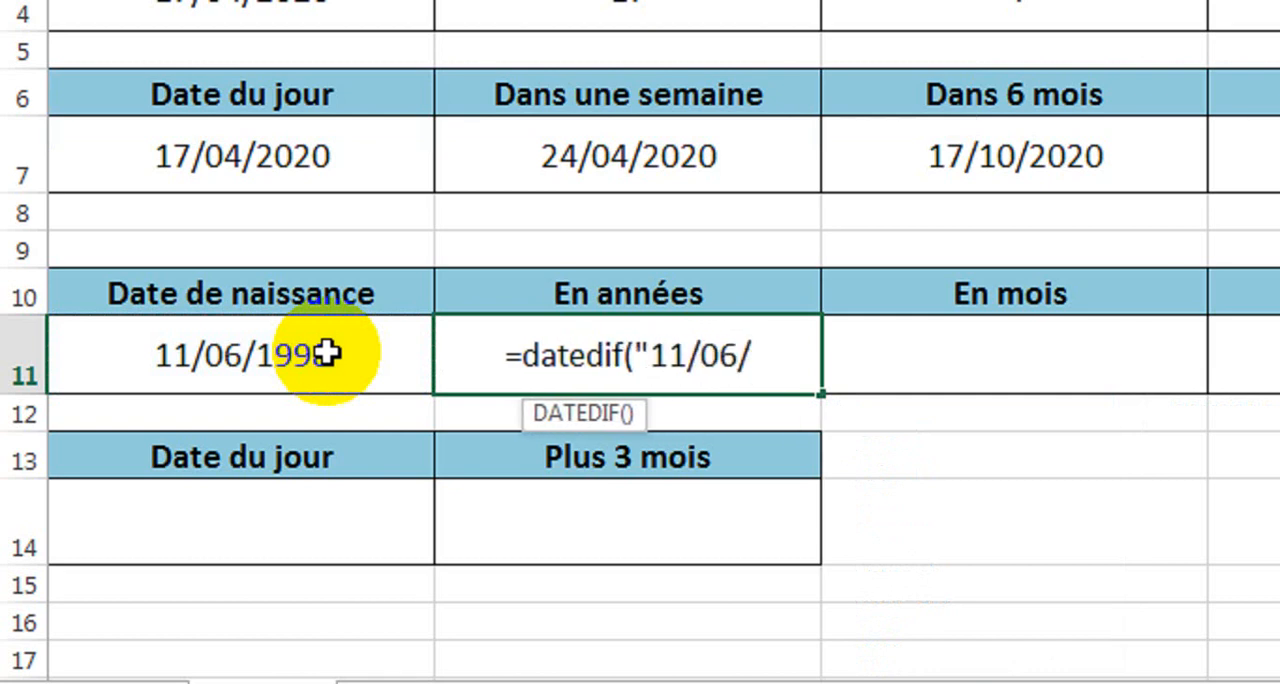
text(198)
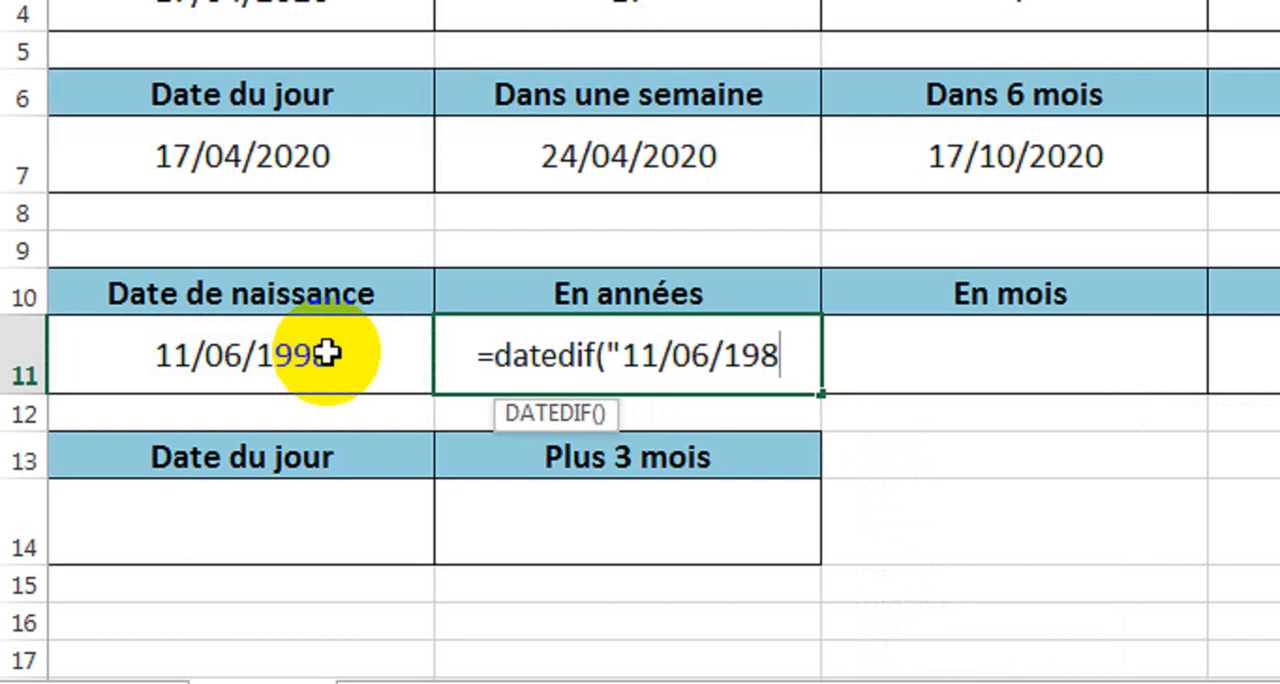
key(BackSpace)
text(98")
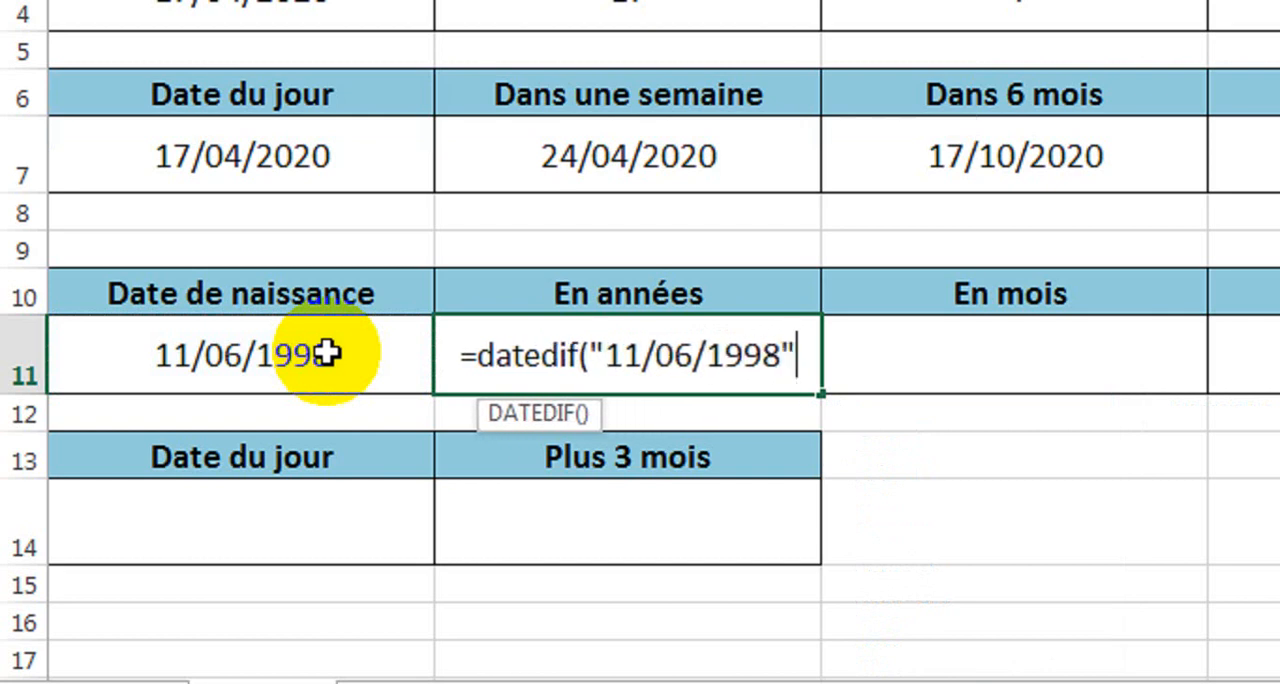
key(BackSpace)
key(BackSpace)
key(BackSpace)
key(BackSpace)
key(BackSpace)
key(BackSpace)
key(BackSpace)
key(BackSpace)
key(BackSpace)
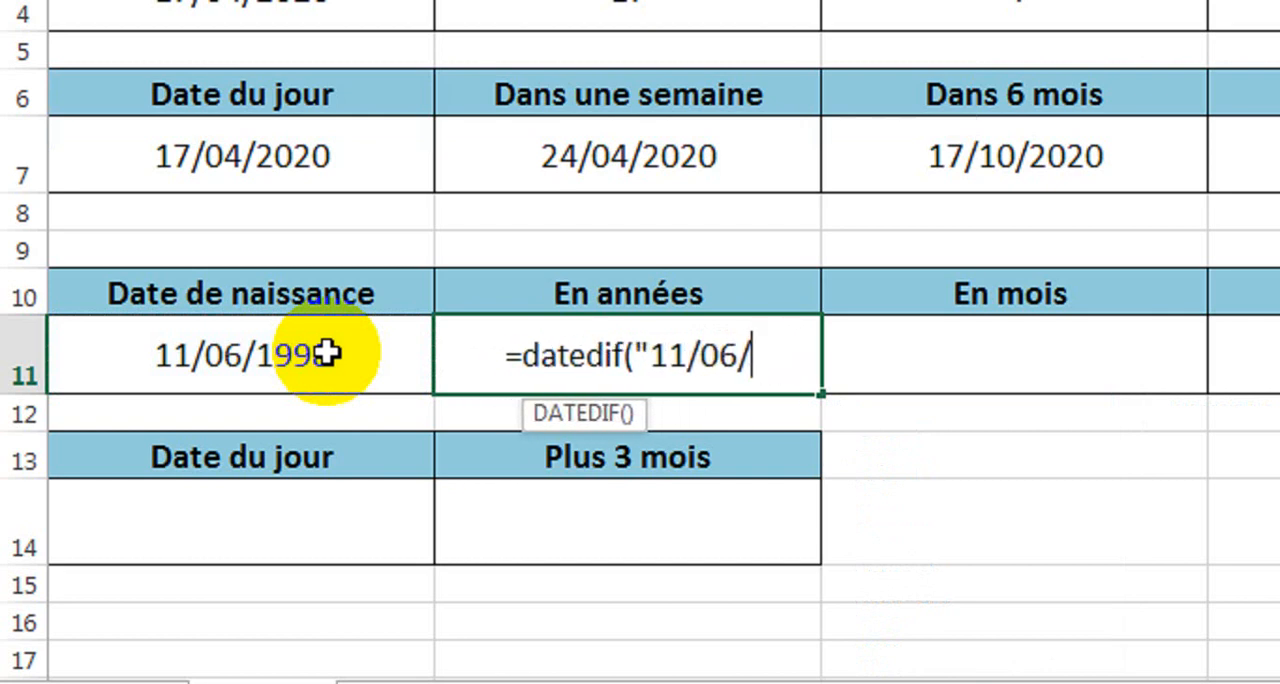
key(BackSpace)
key(BackSpace)
key(BackSpace)
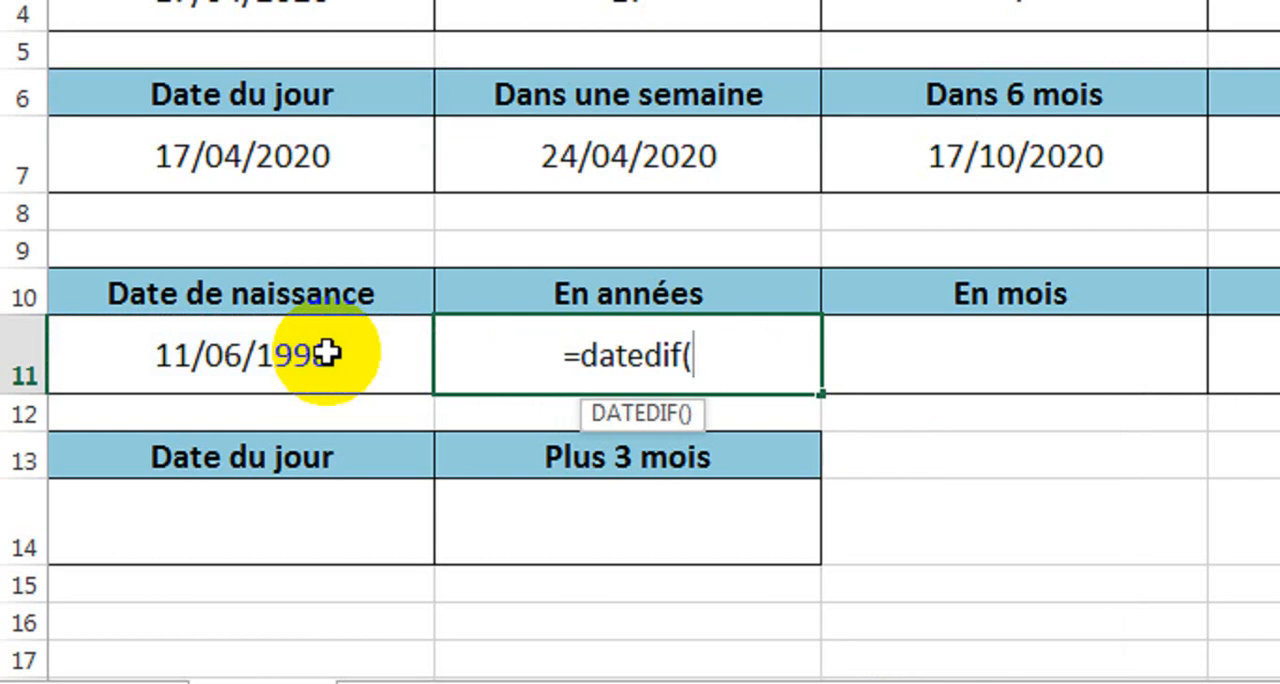
Complete the DATEDIF formula in cell B11 with A11 as start date, A7 as end date and "Y" as unit.
click(234, 356)
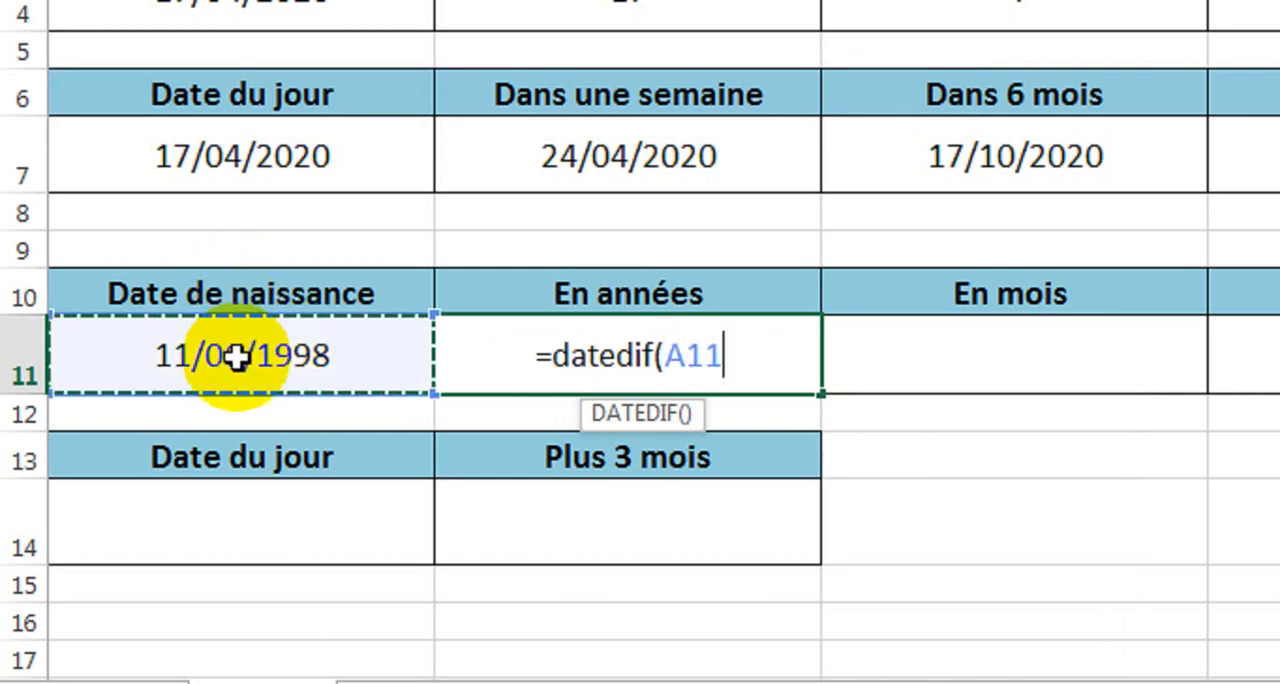
text(;)
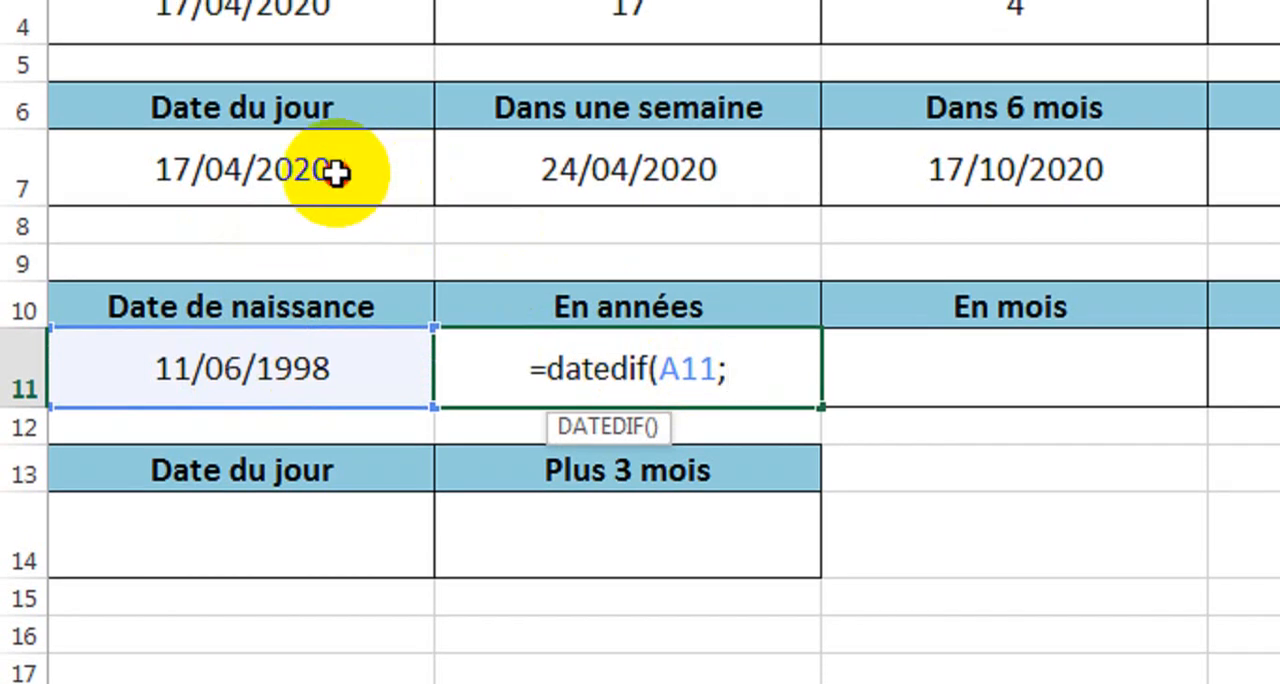
click(336, 173)
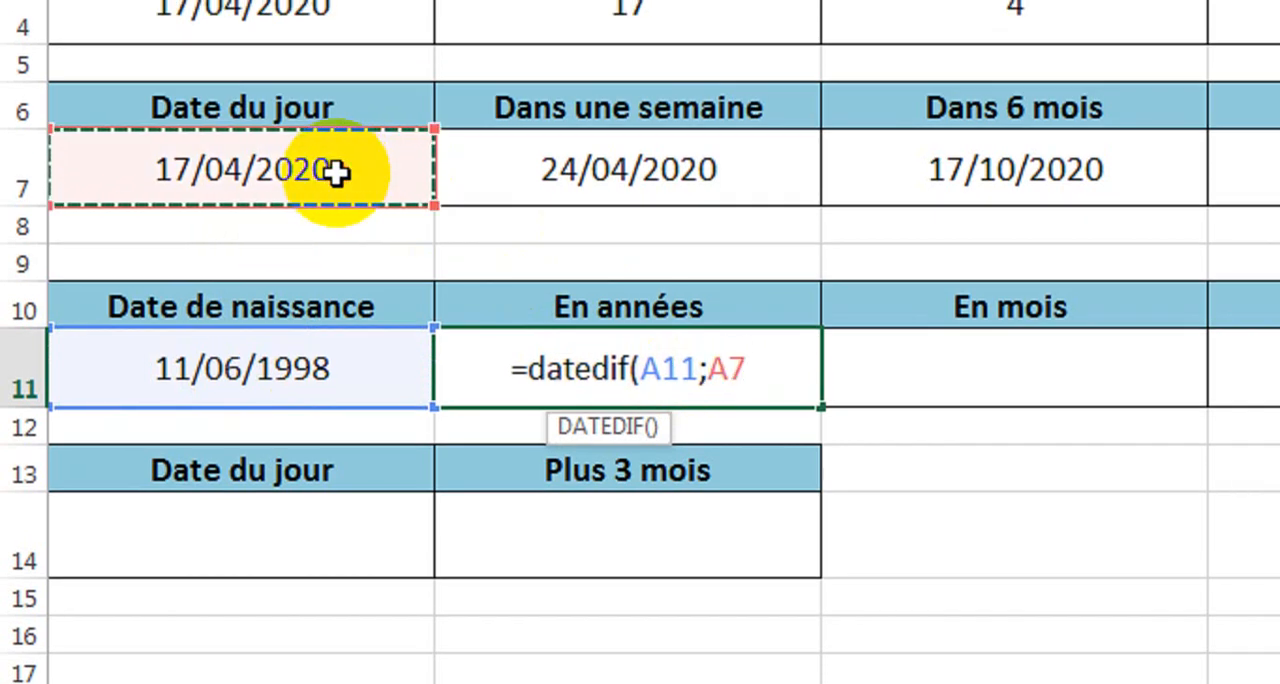
text(;)
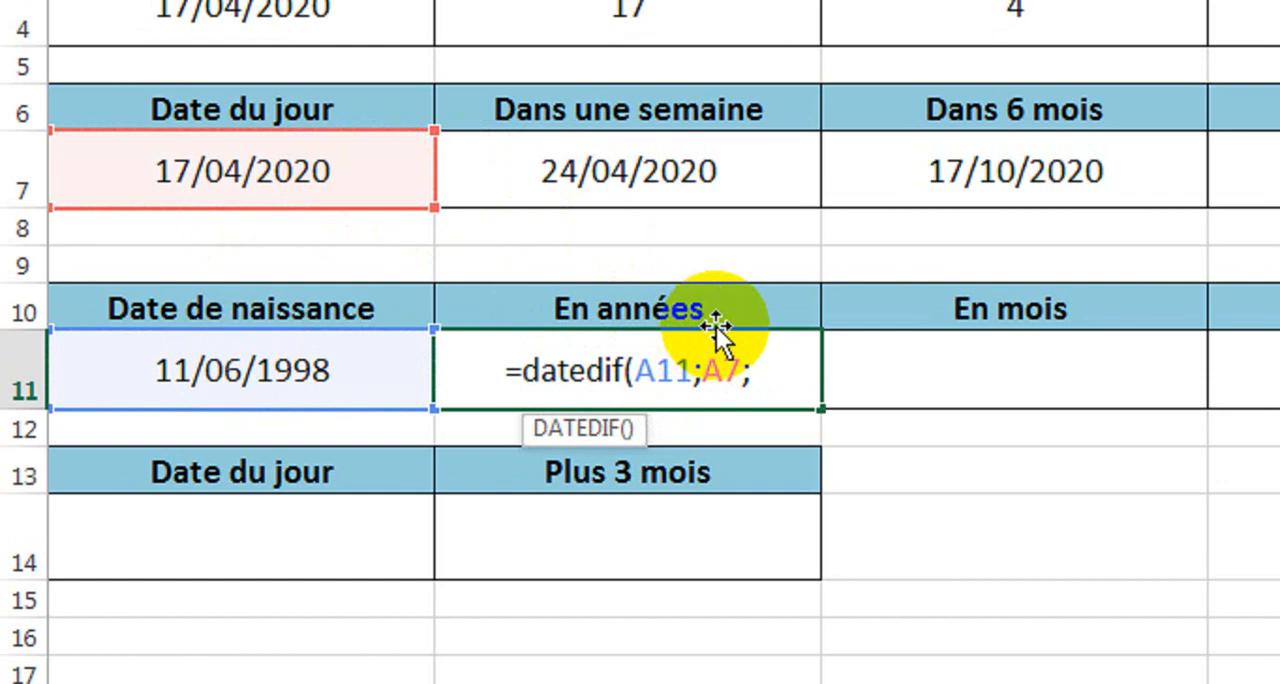
text("Y)
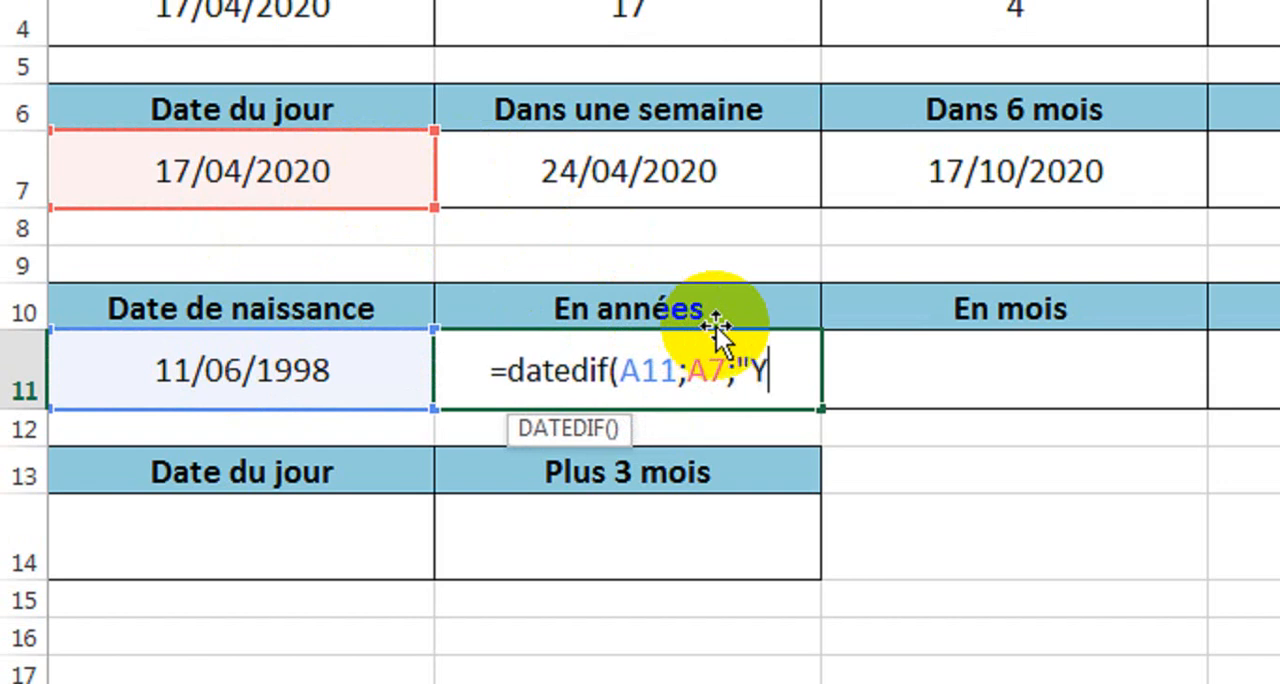
text(")
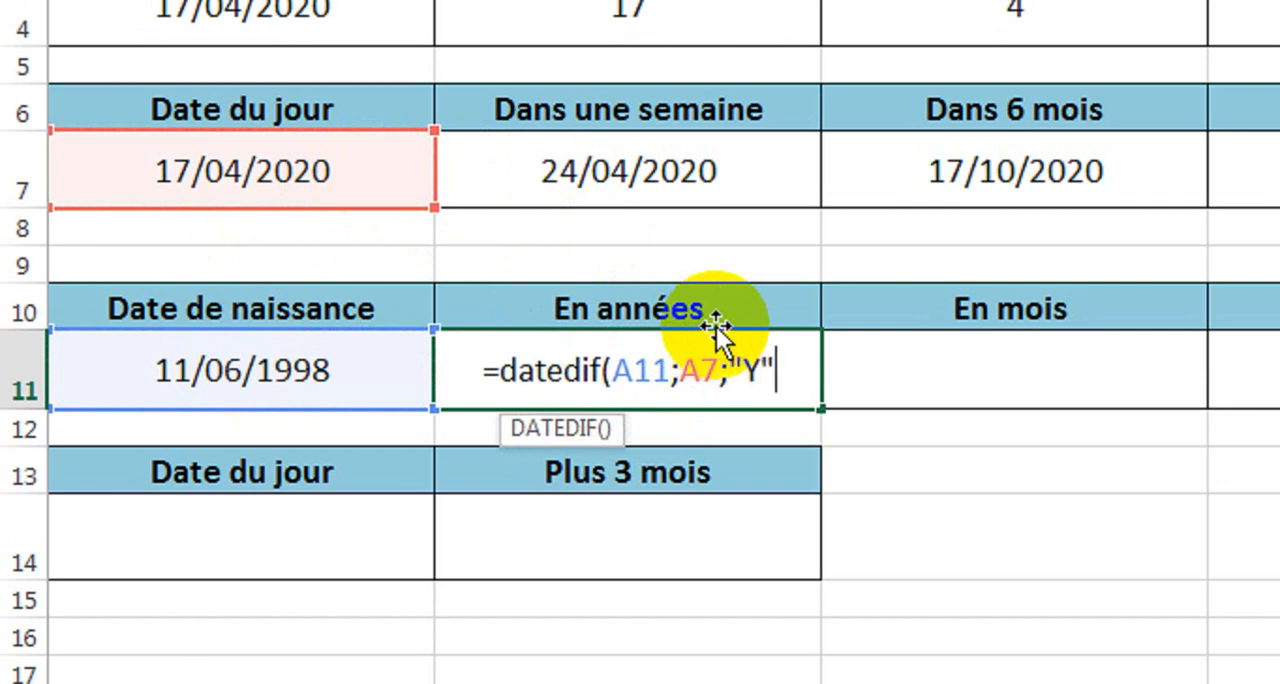
text())
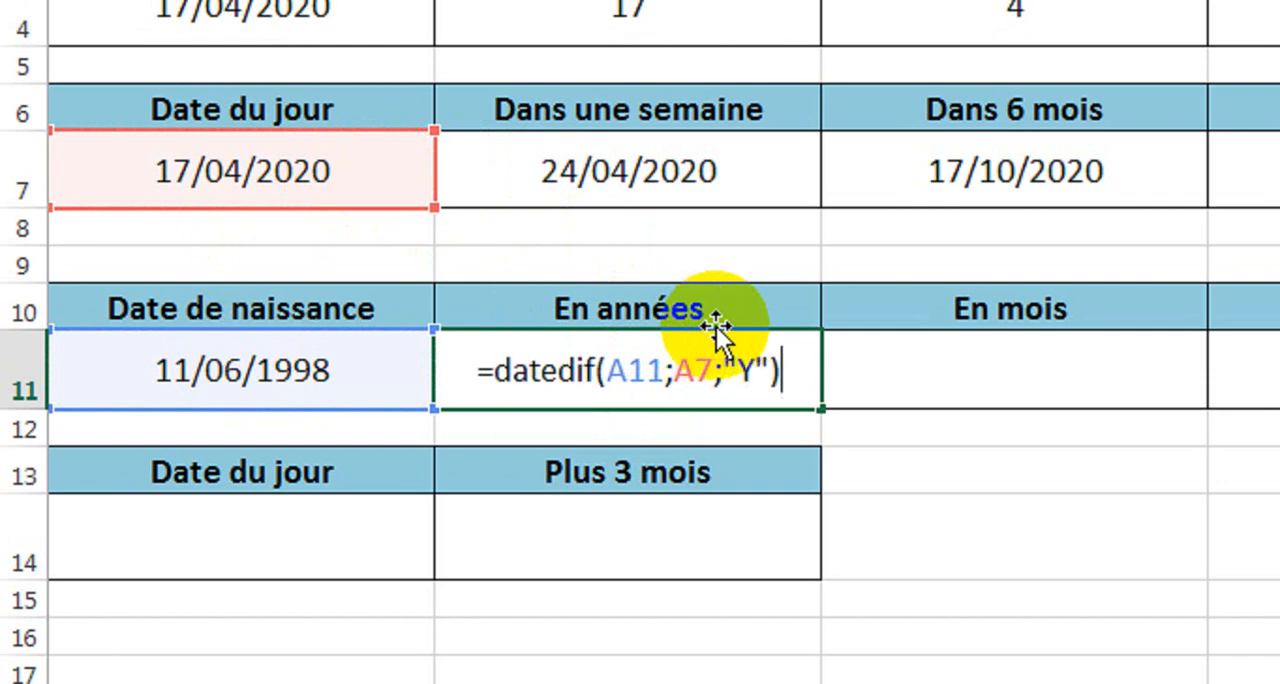
key(Return)
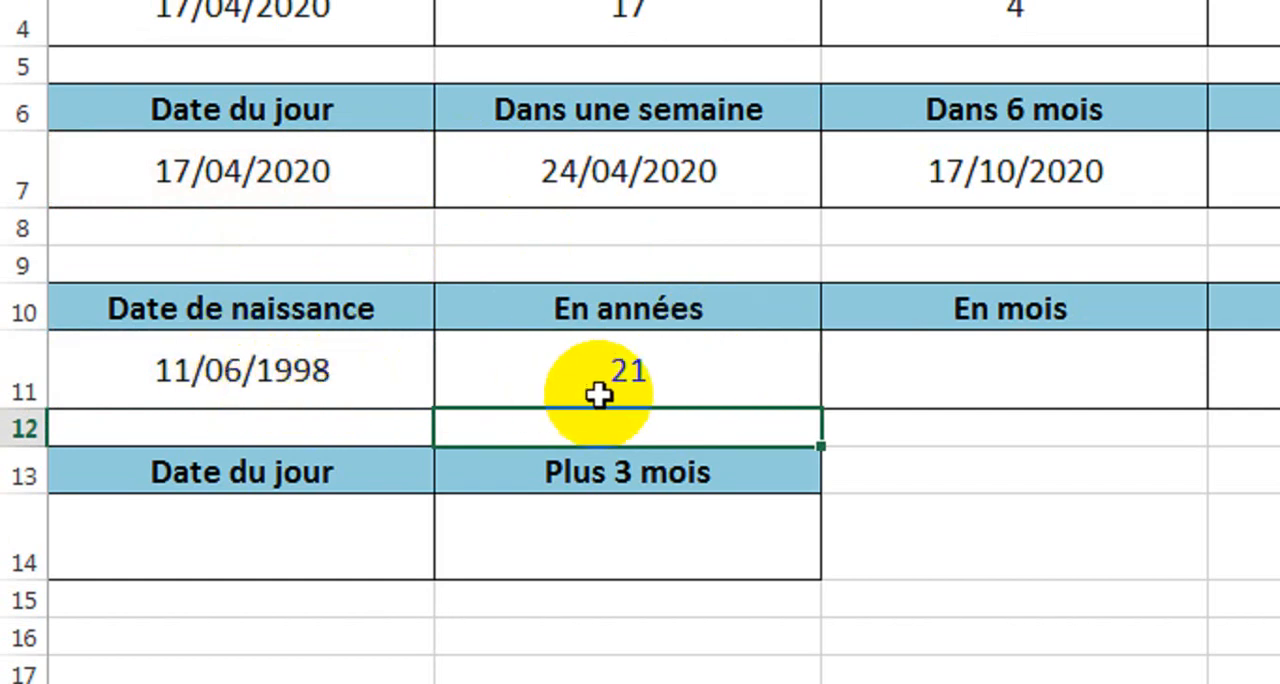
click(679, 383)
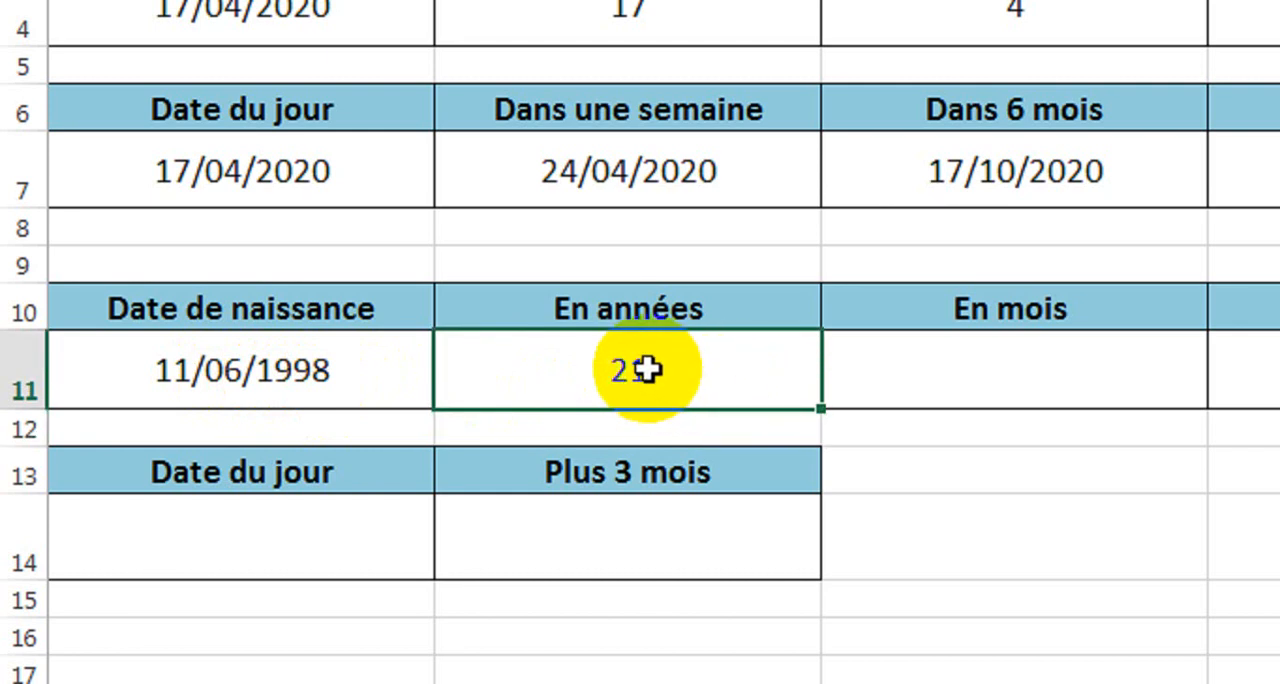
Calculate the age in months in cell C11 under "En mois" with =DATEDIF(A11;A7;"M").
click(960, 393)
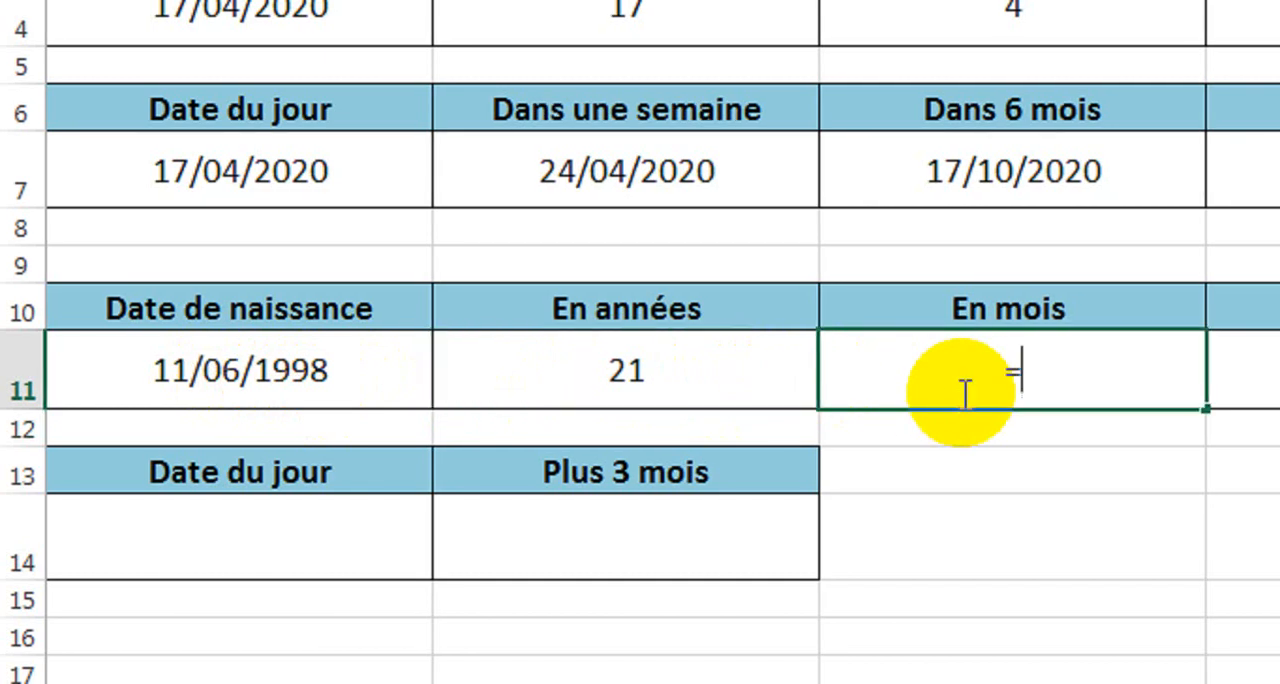
text(=date)
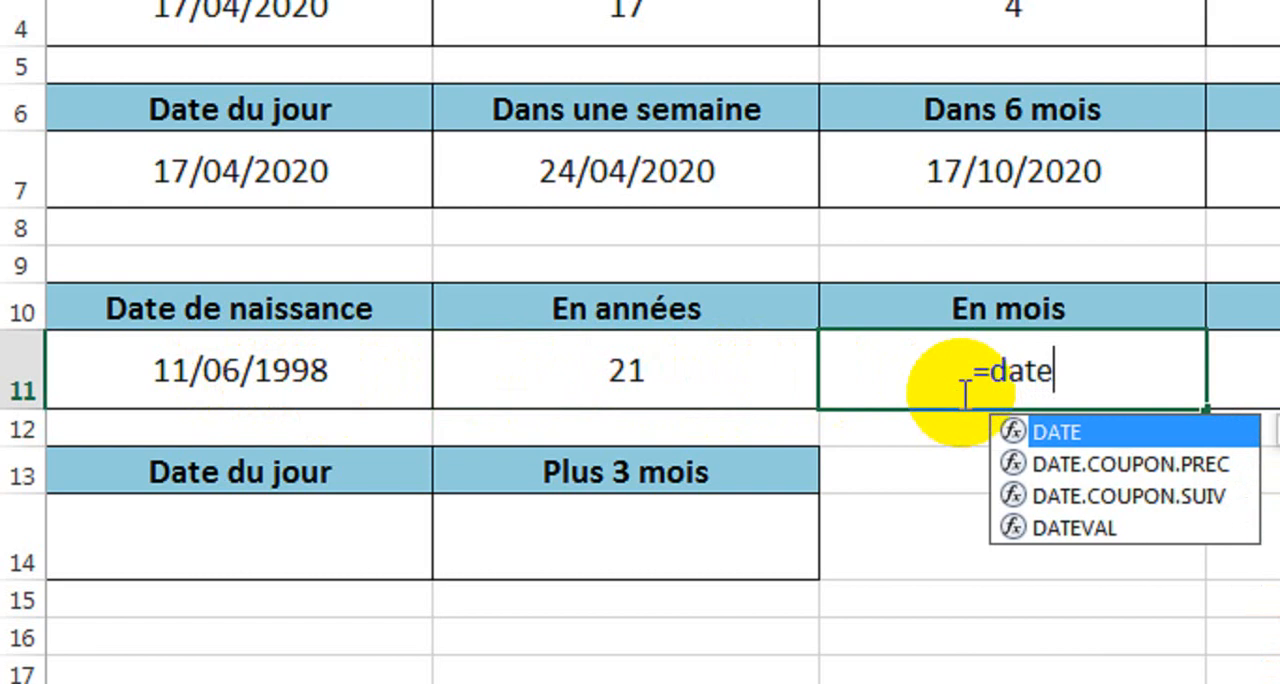
text(dif)
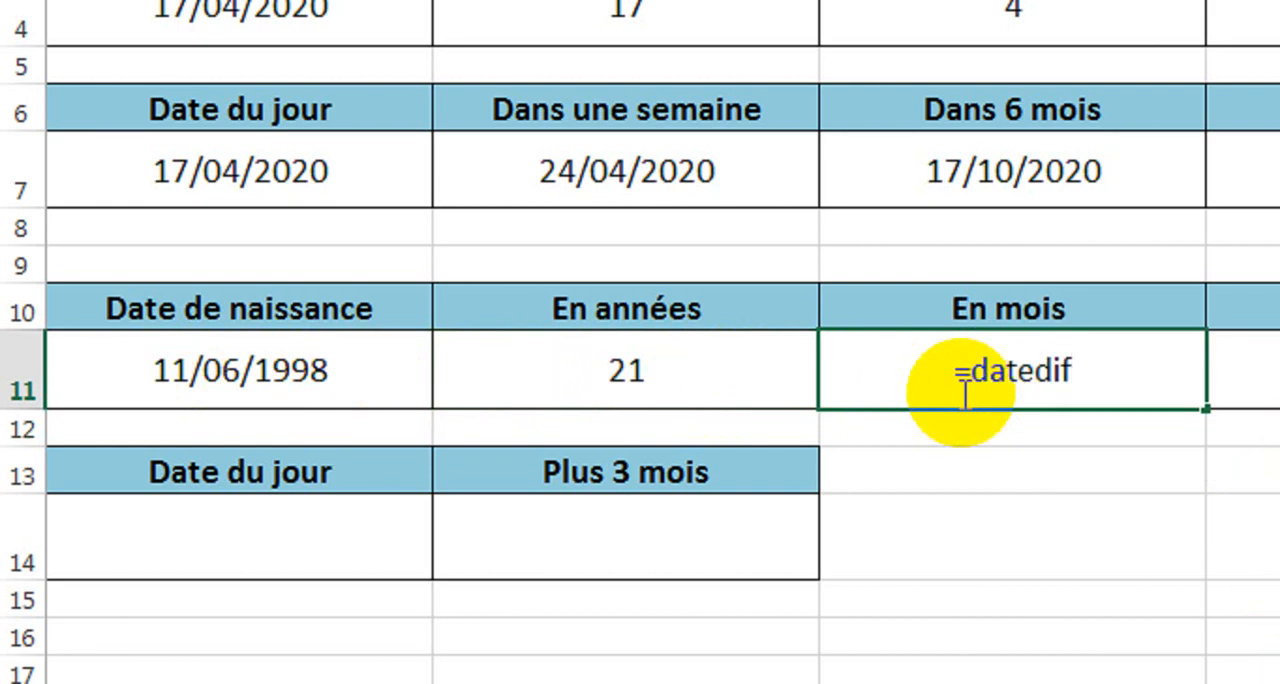
text(()
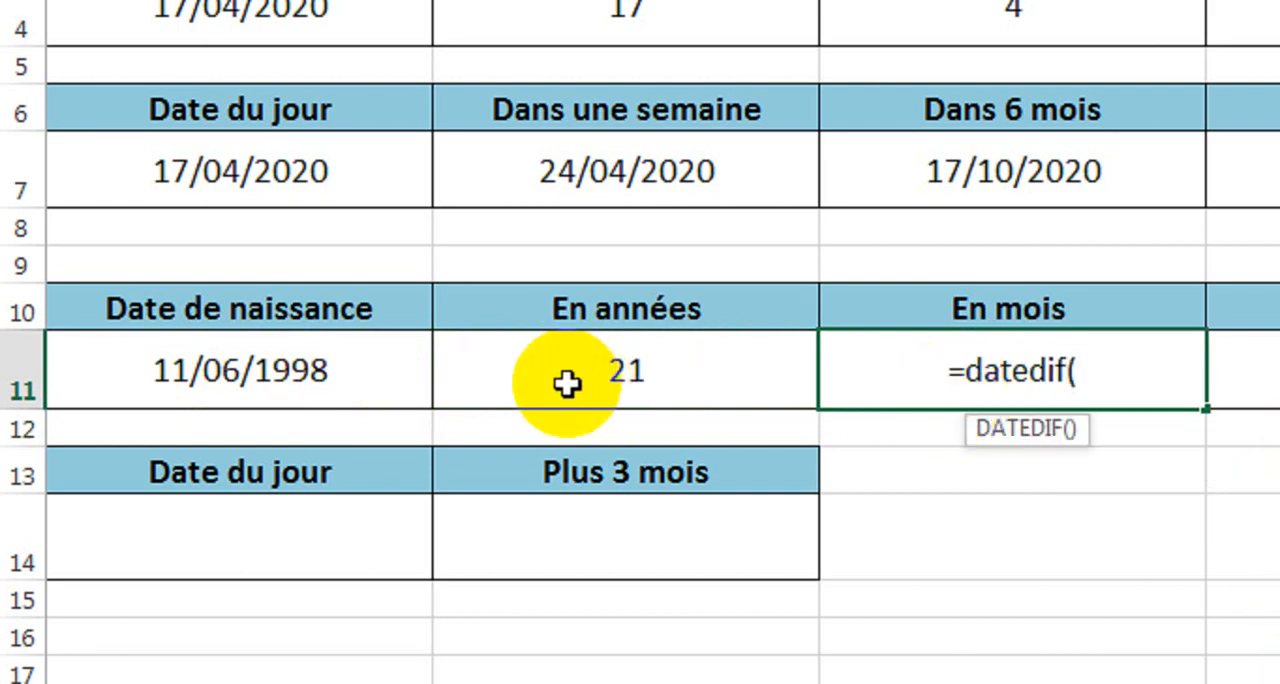
click(303, 372)
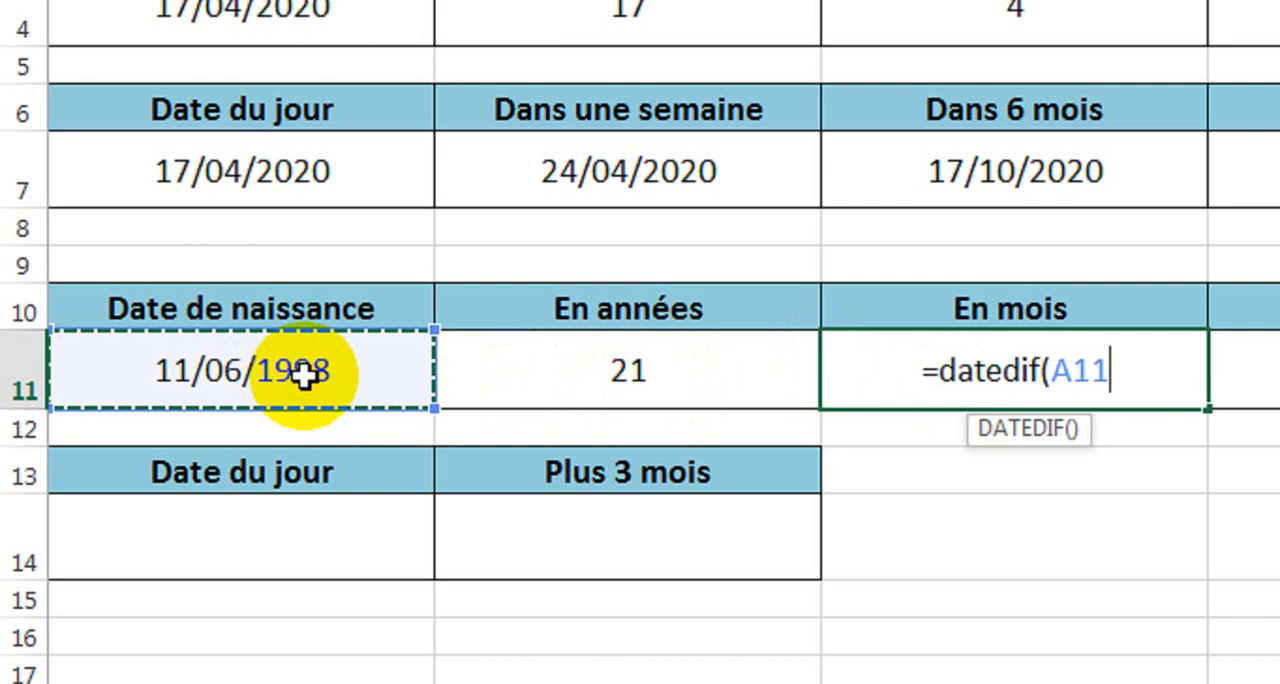
text(;)
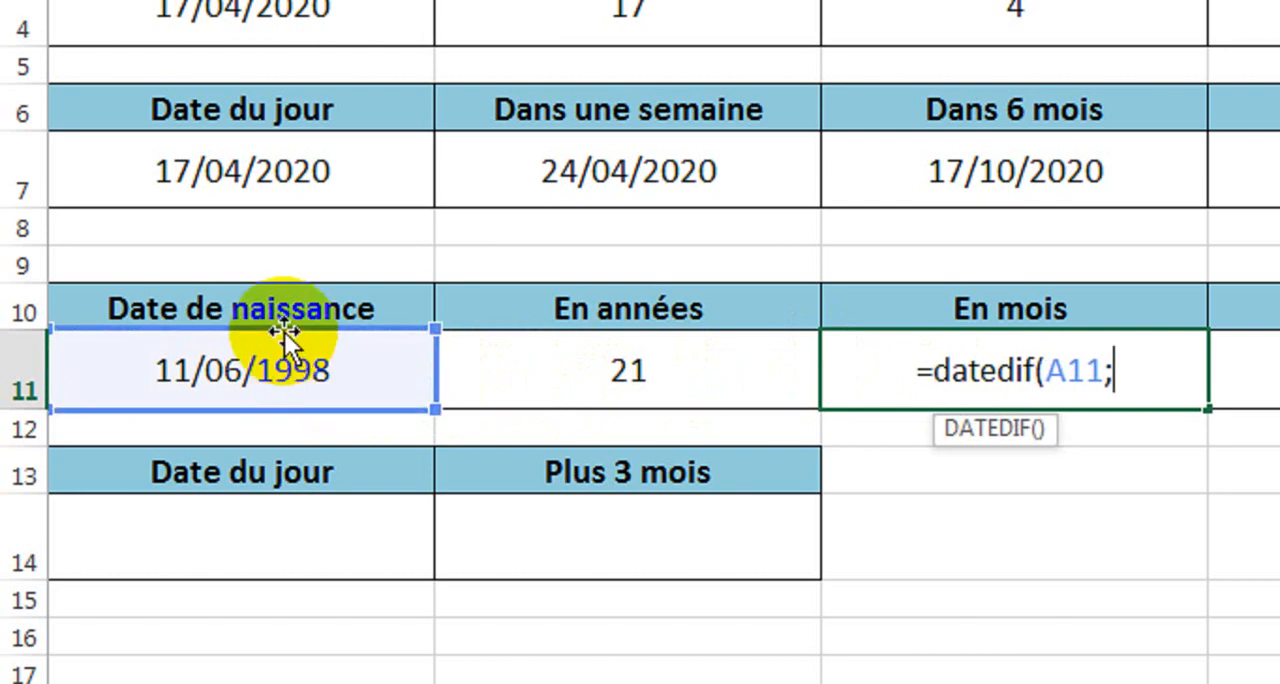
click(211, 177)
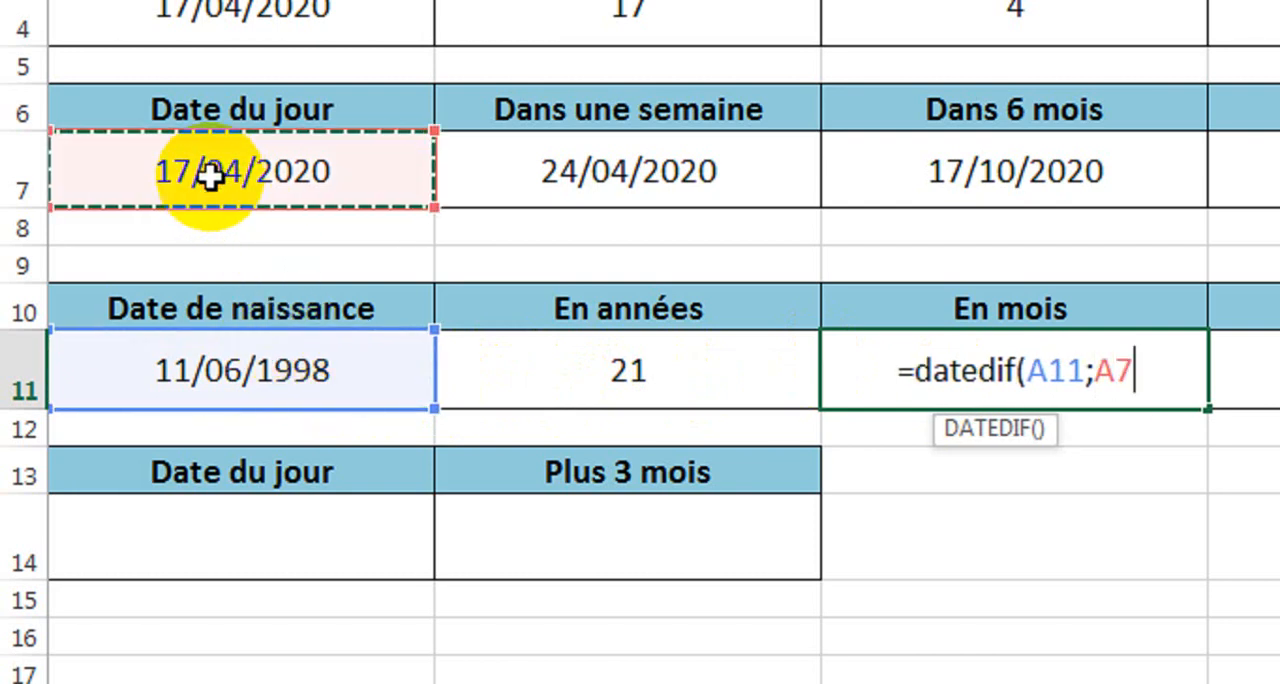
text(;)
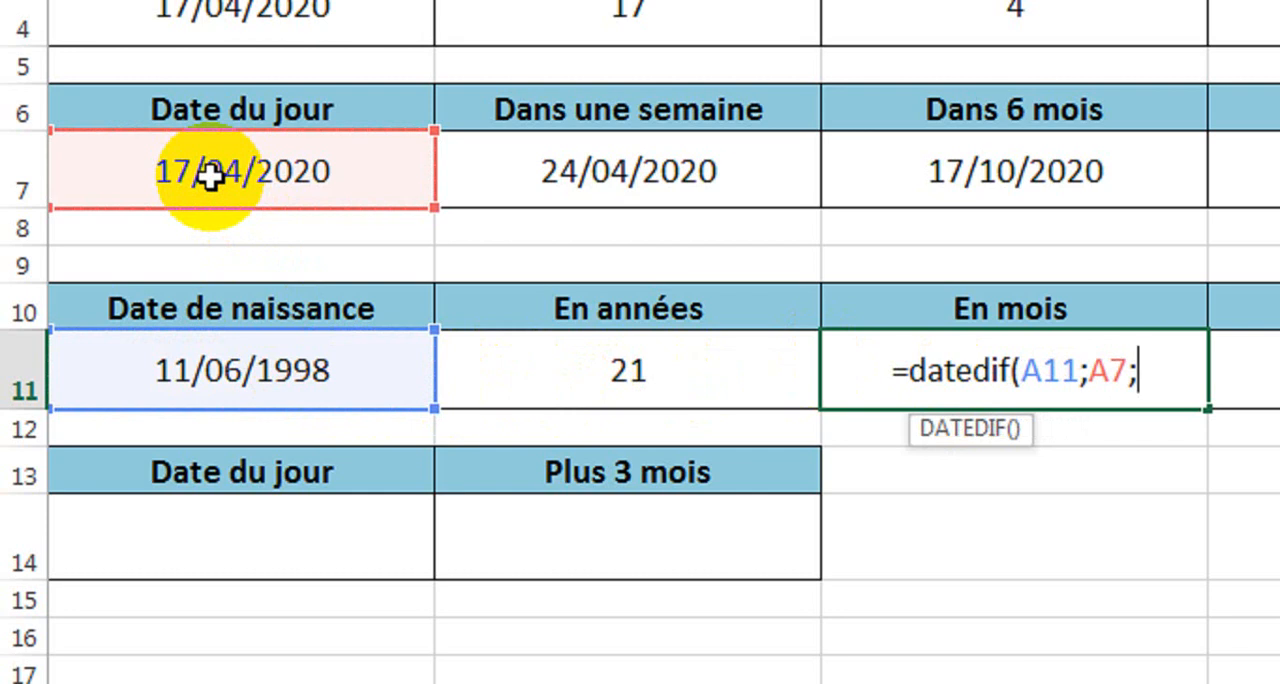
text("M)
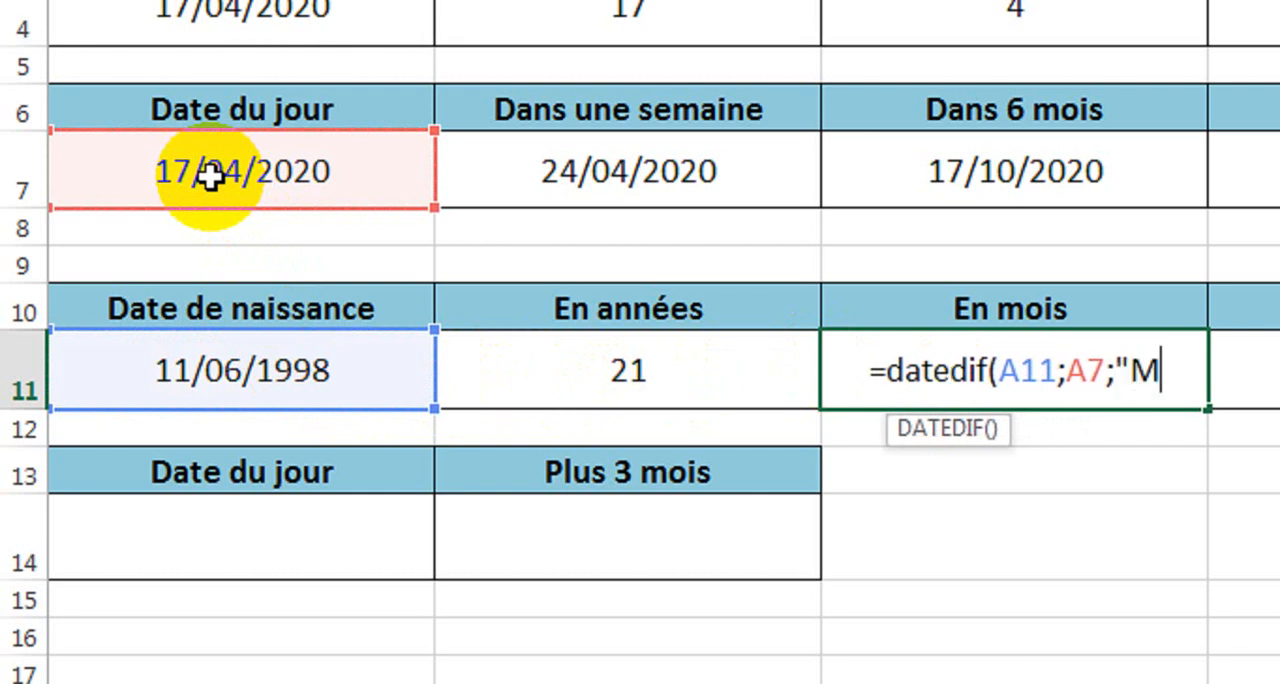
text("))
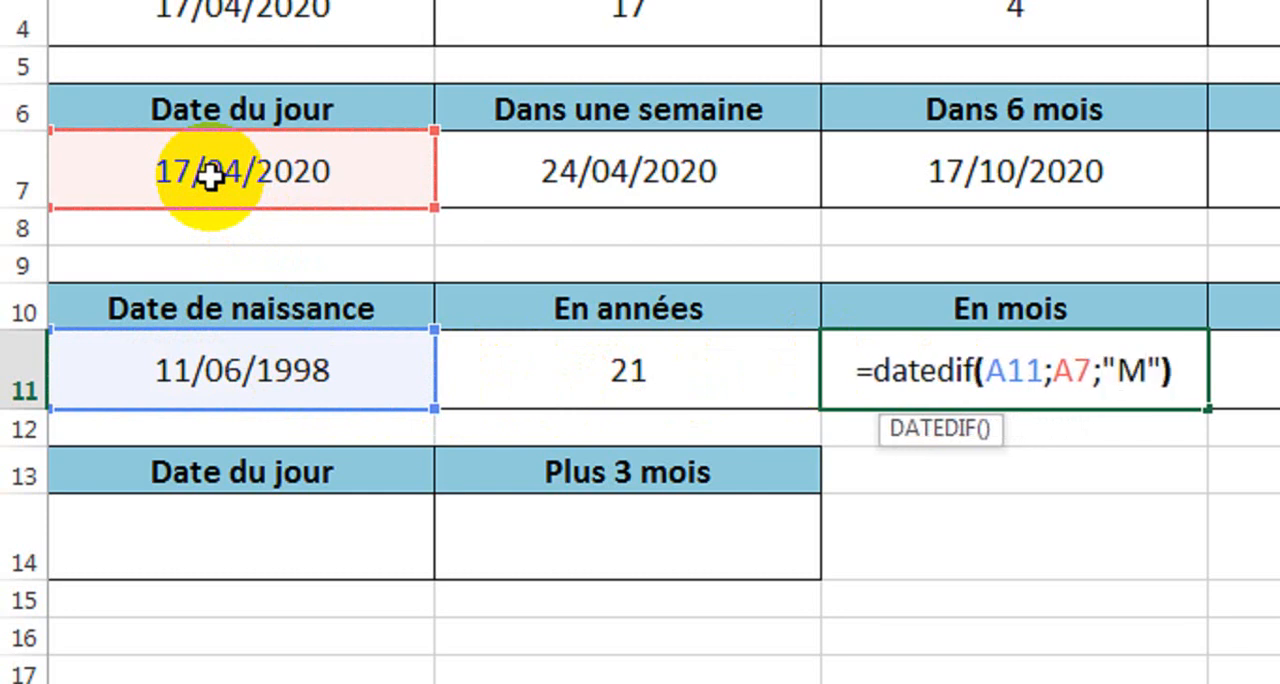
key(Return)
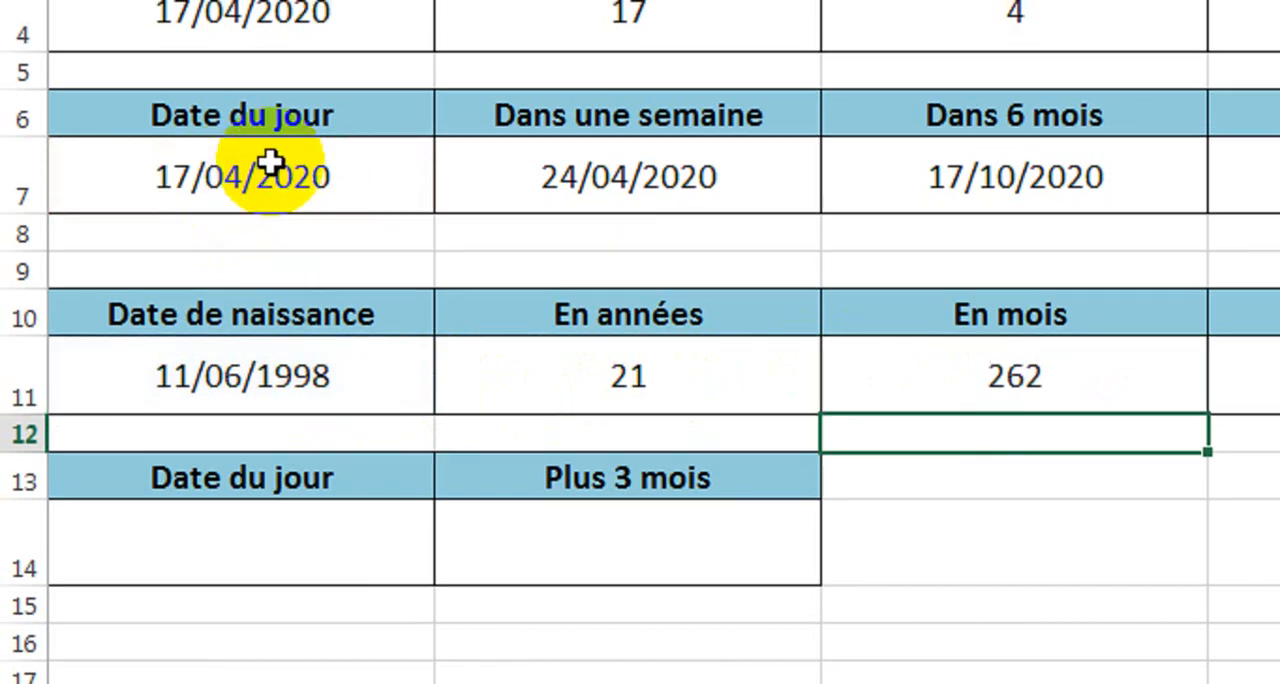
Start a DATEDIF formula in cell D11 under "En jours".
click(230, 392)
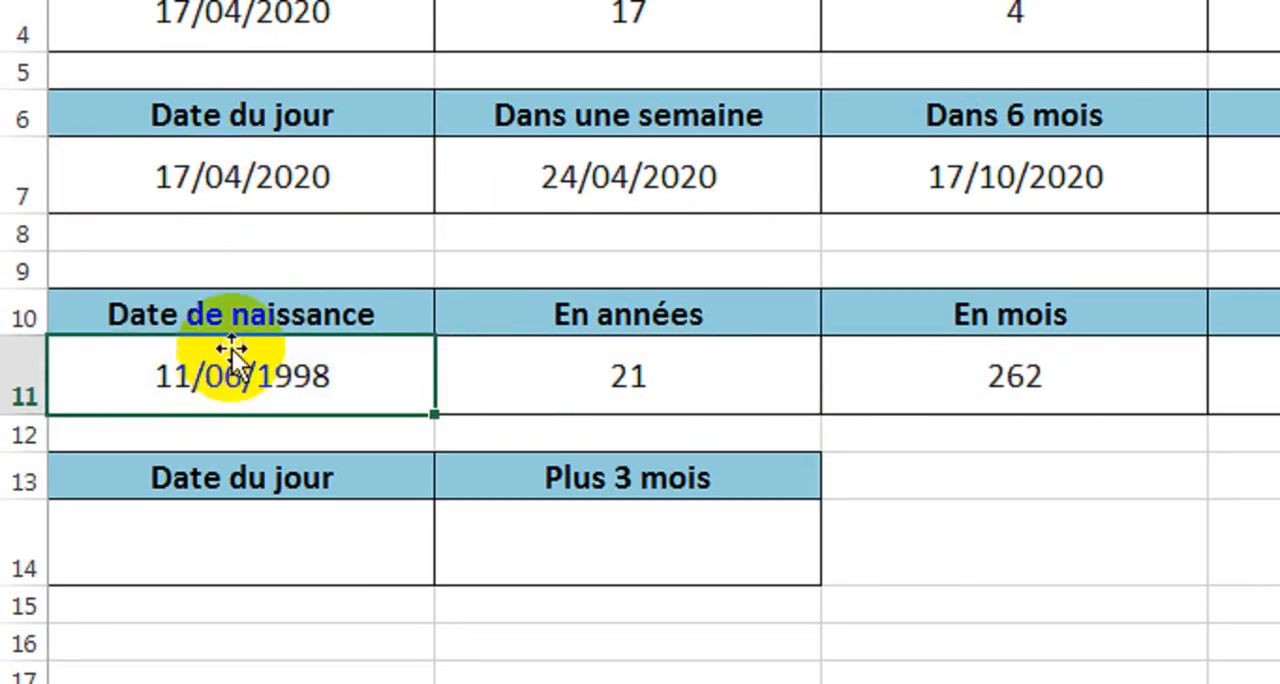
click(229, 198)
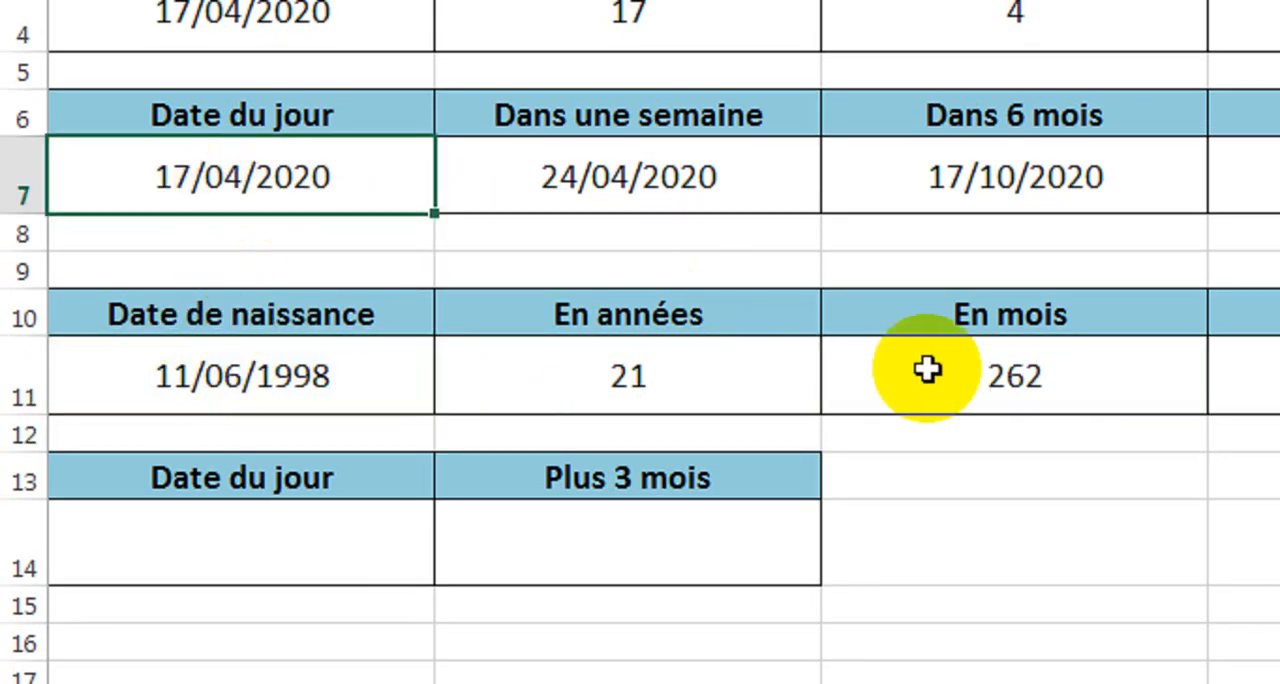
click(970, 402)
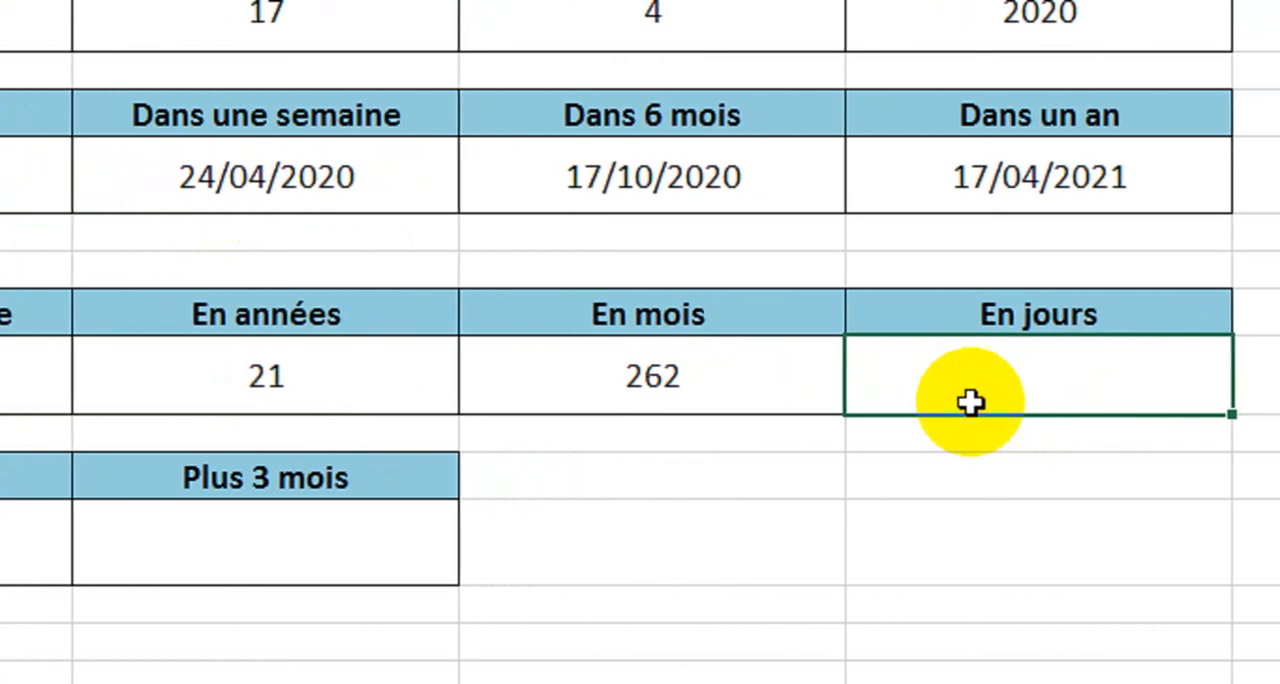
text(=)
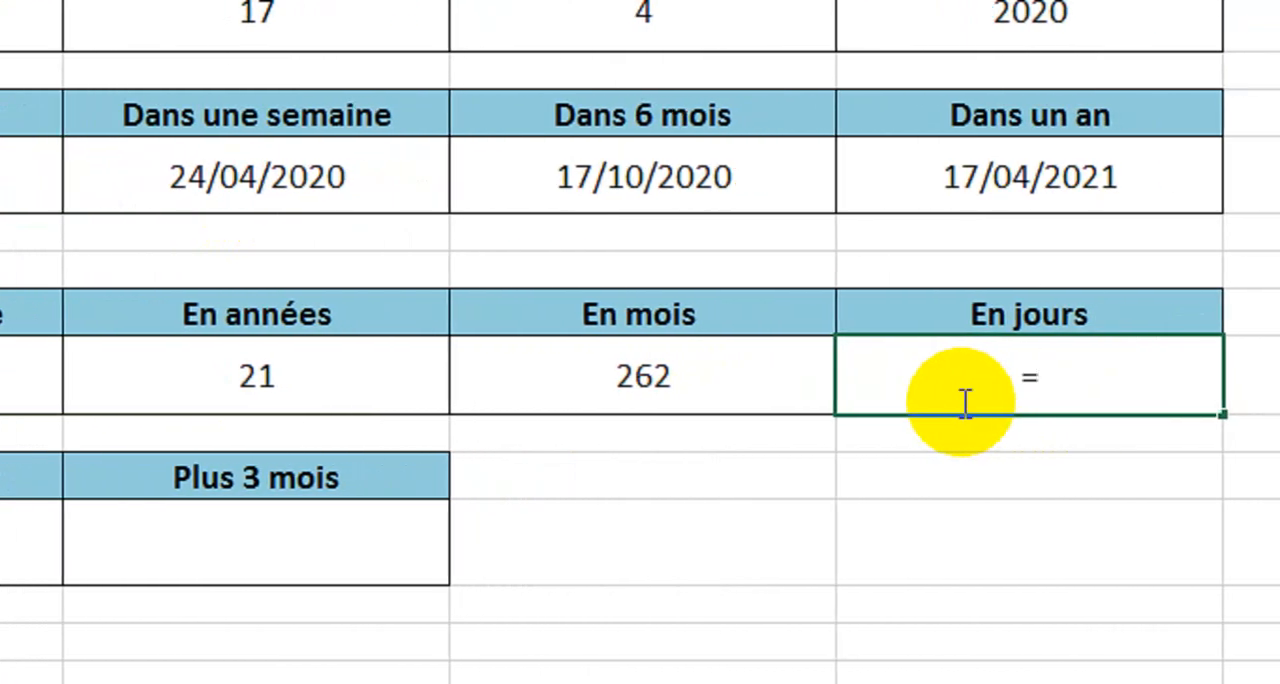
text(date)
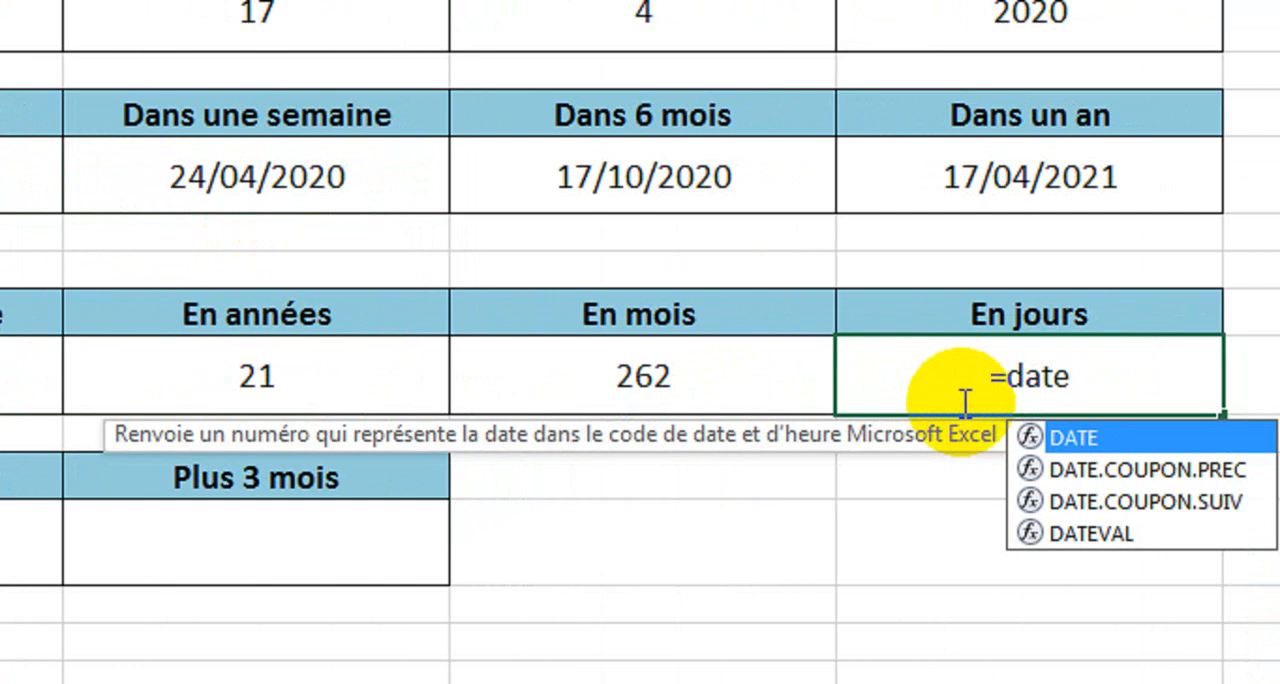
text(di)
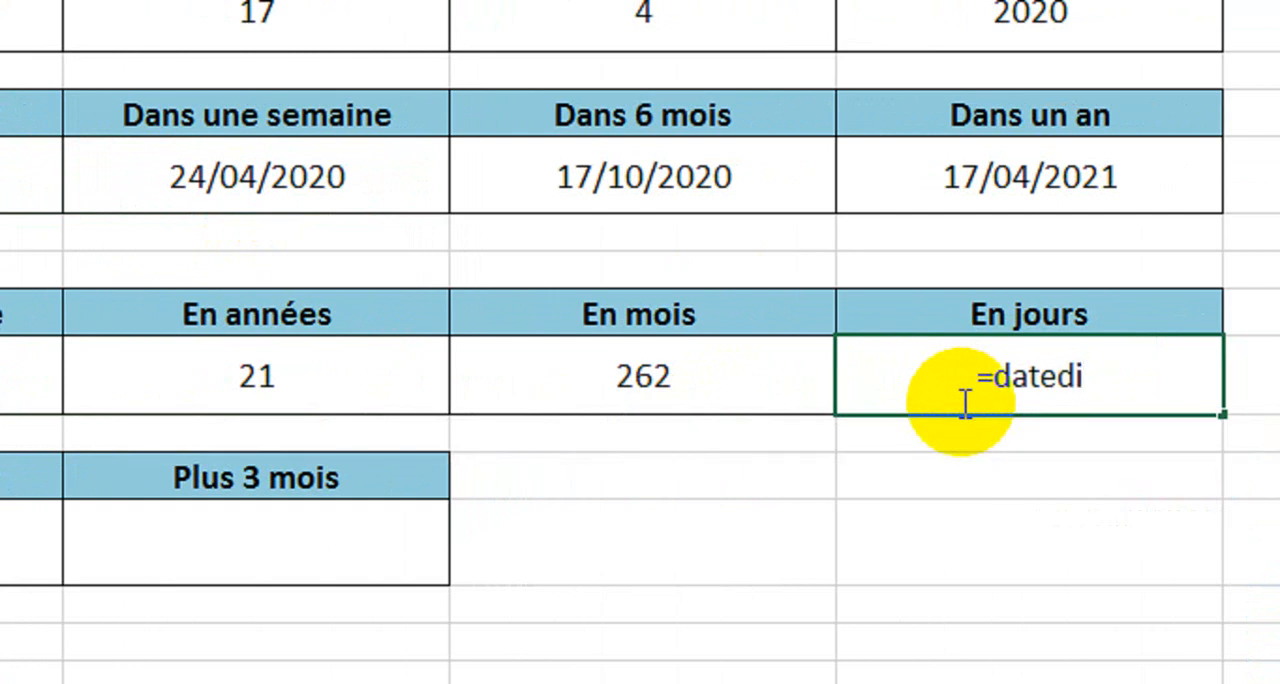
text(f()
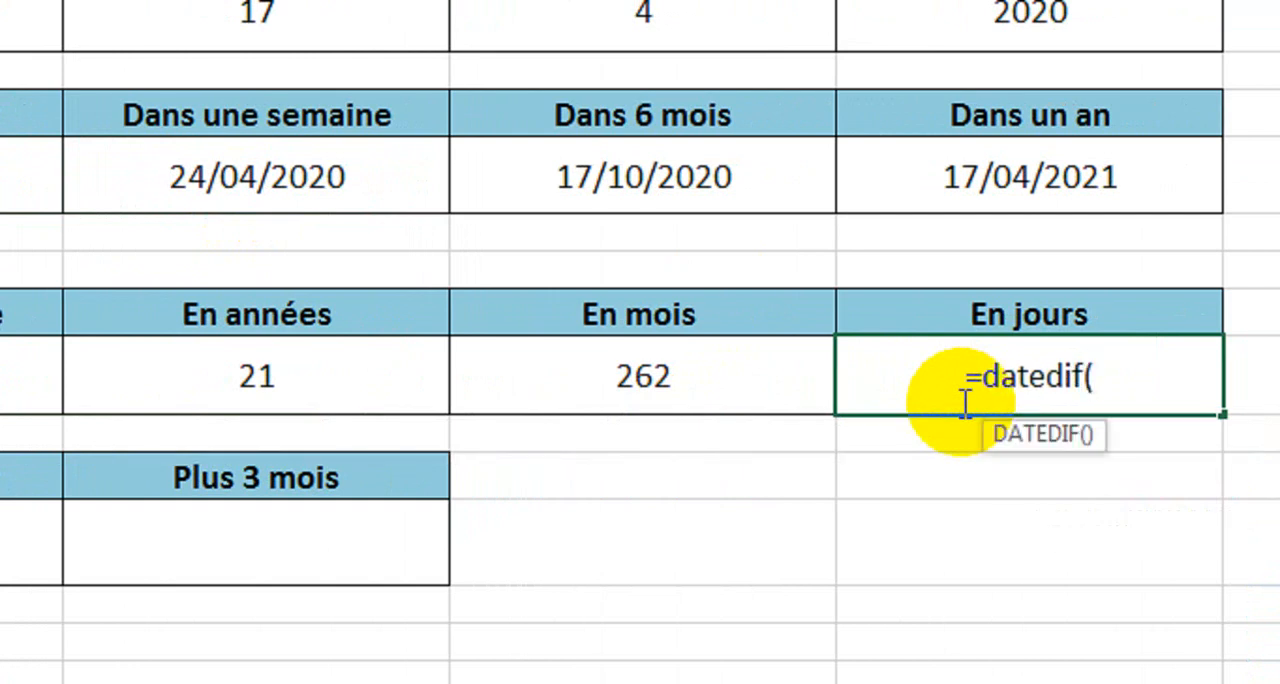
Complete the DATEDIF formula in cell D11 with A11 as start date, A7 as end date and "D" as unit.
click(277, 372)
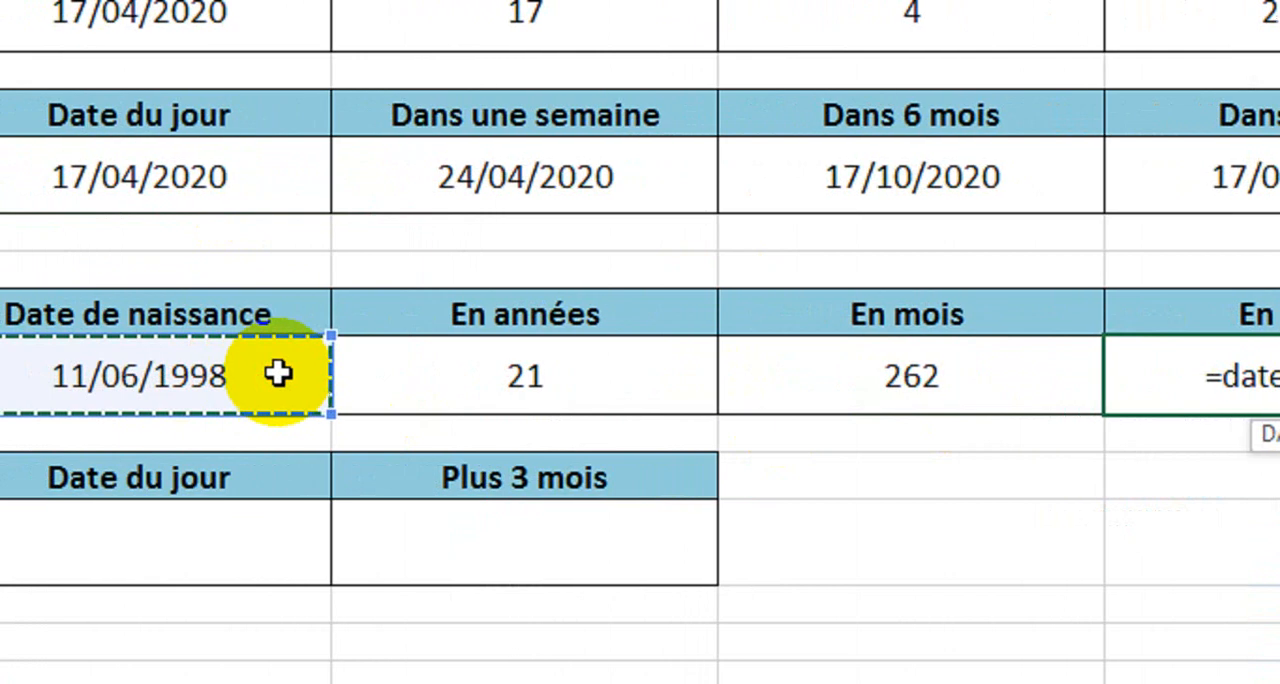
text(;)
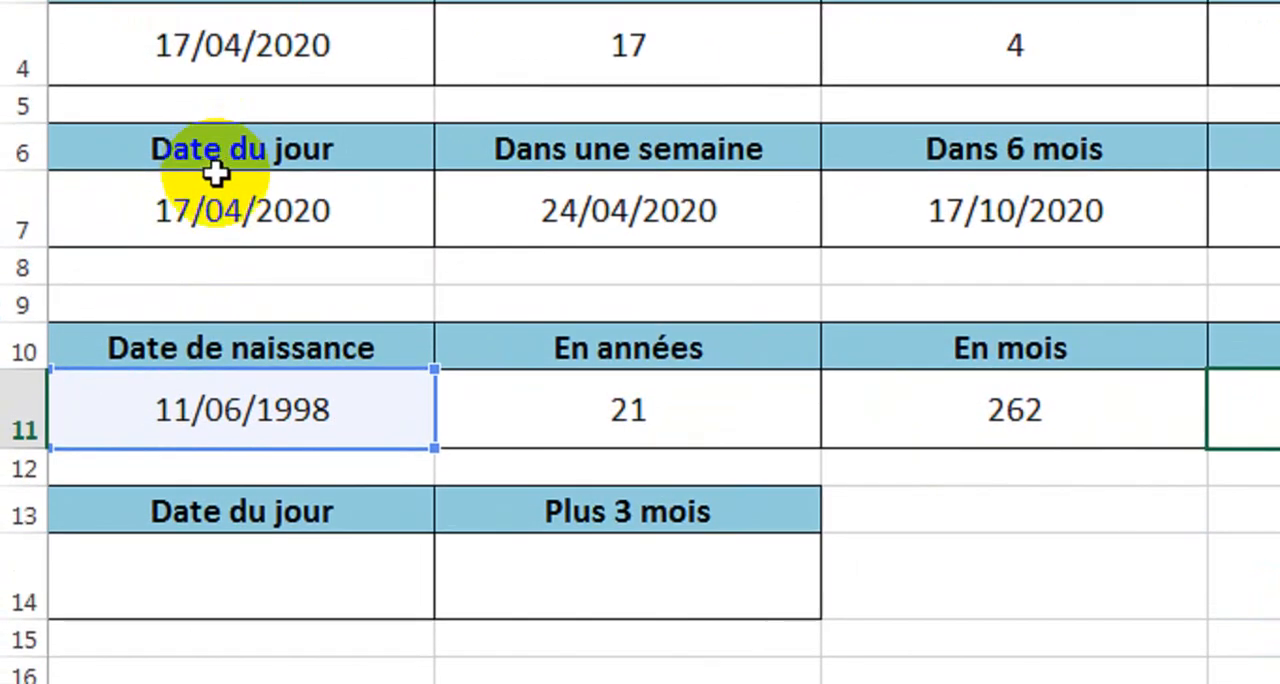
click(221, 190)
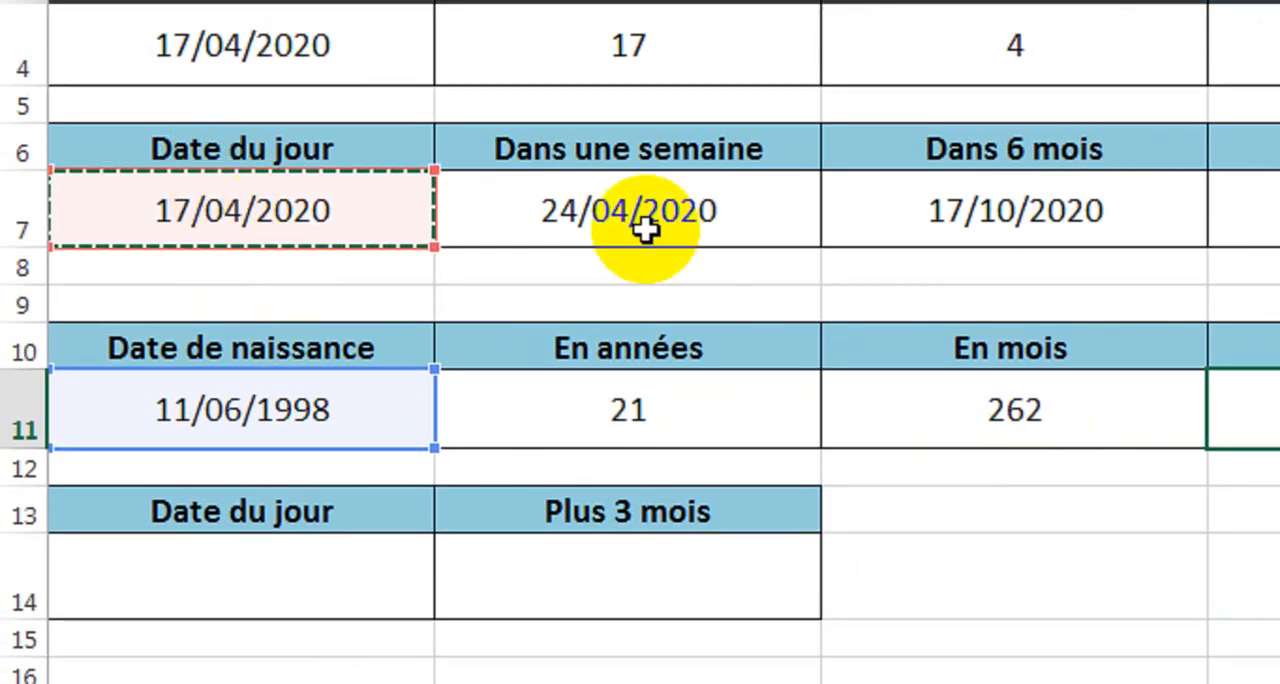
text(;)
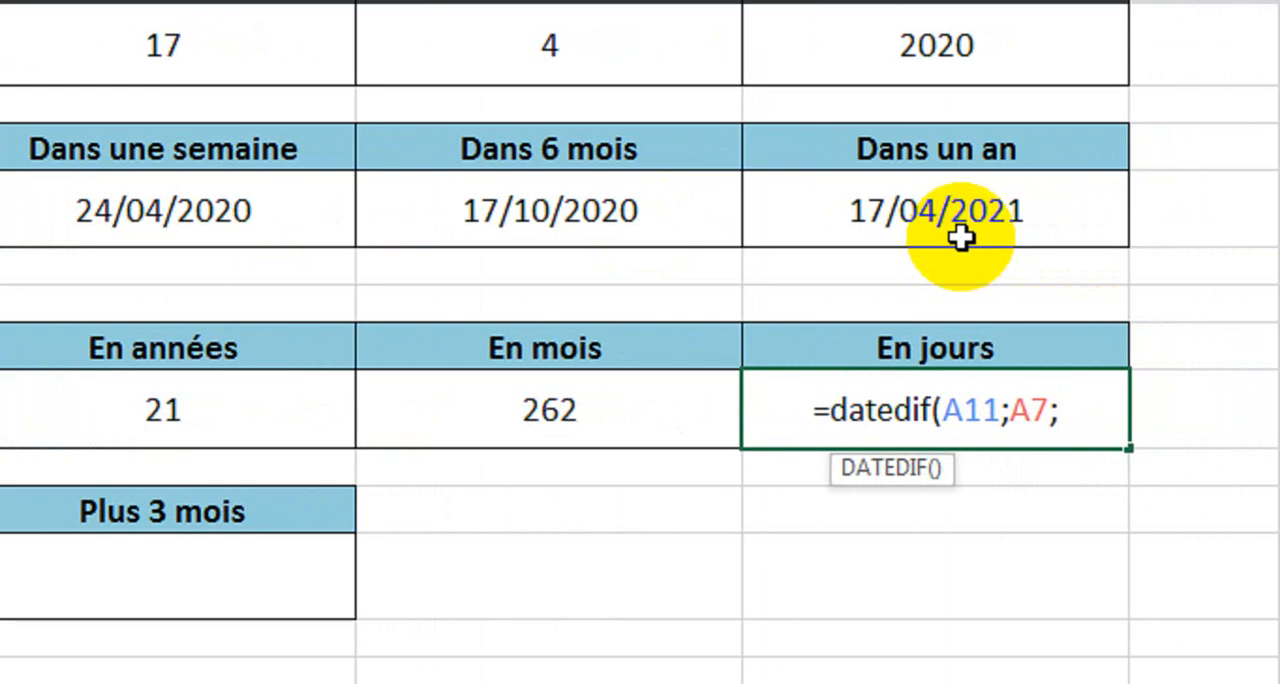
text(")
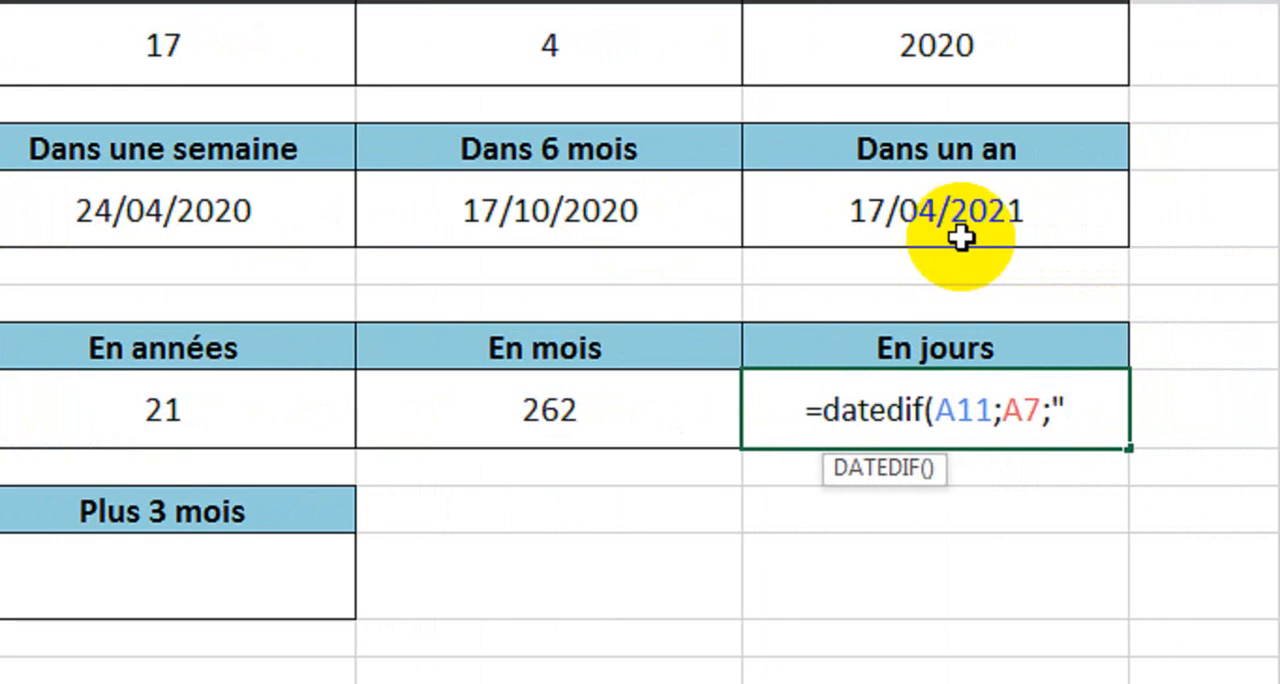
text(D"))
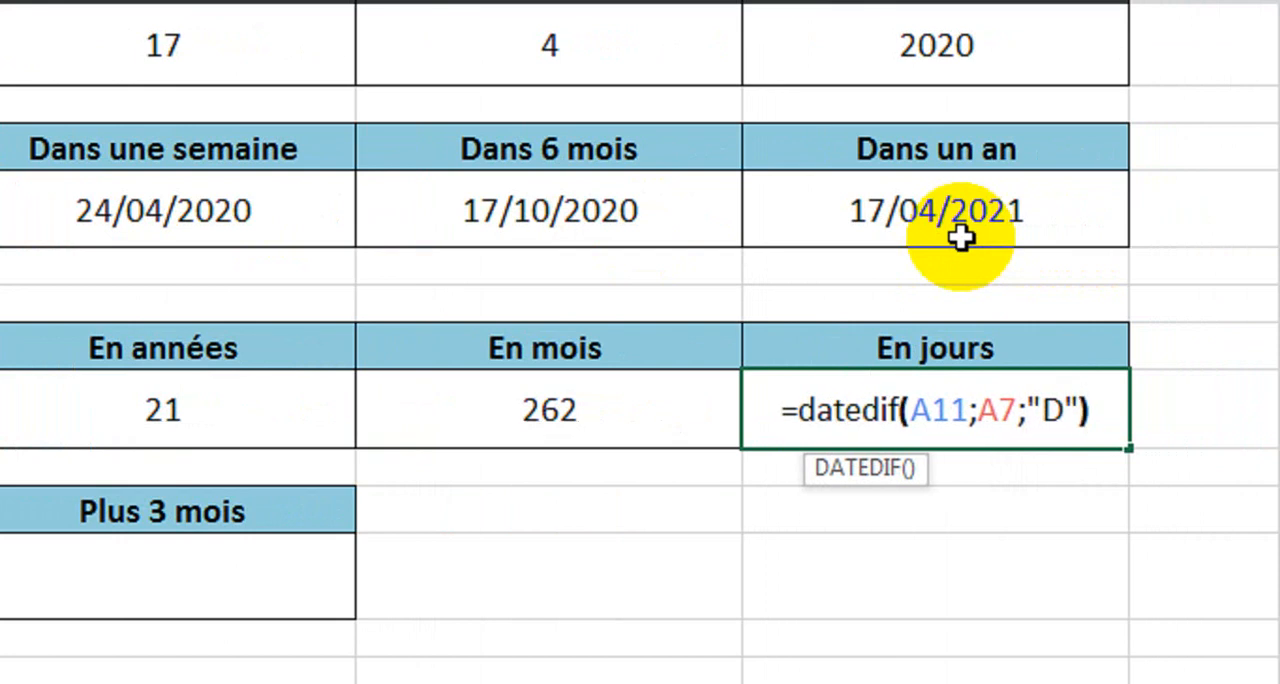
key(Return)
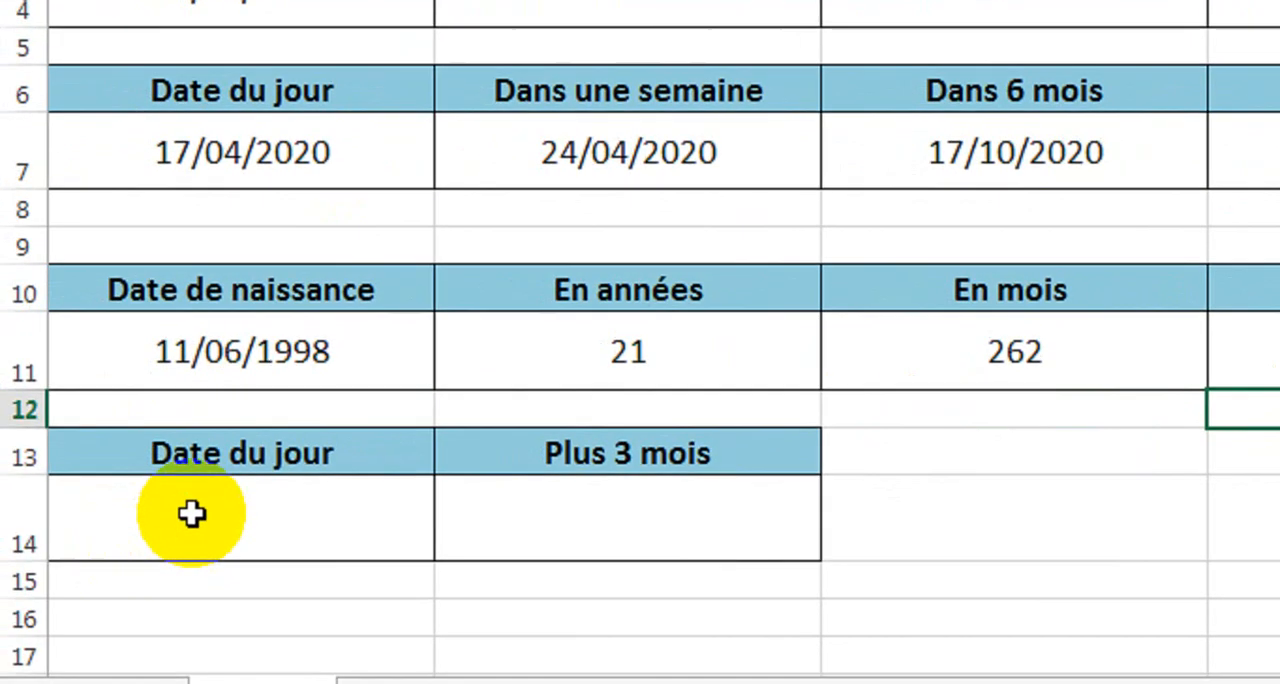
Enter =MAINTENANT() in cell A14 under "Date du jour".
click(191, 513)
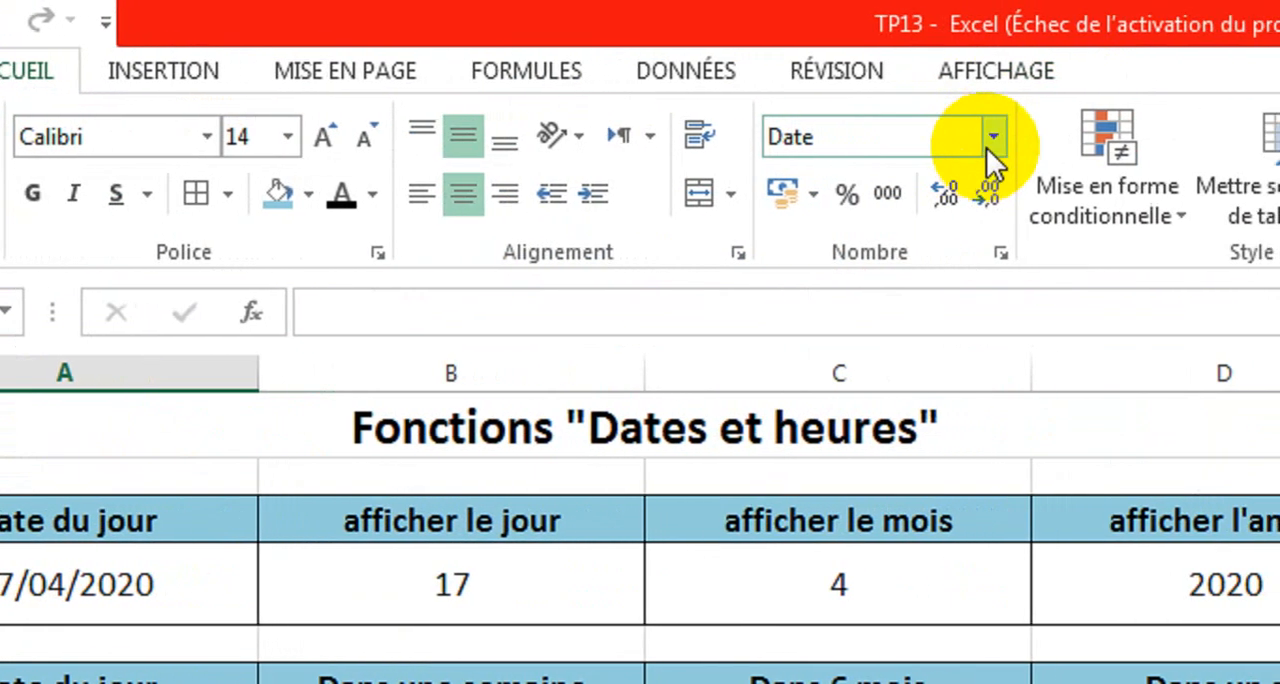
click(1000, 134)
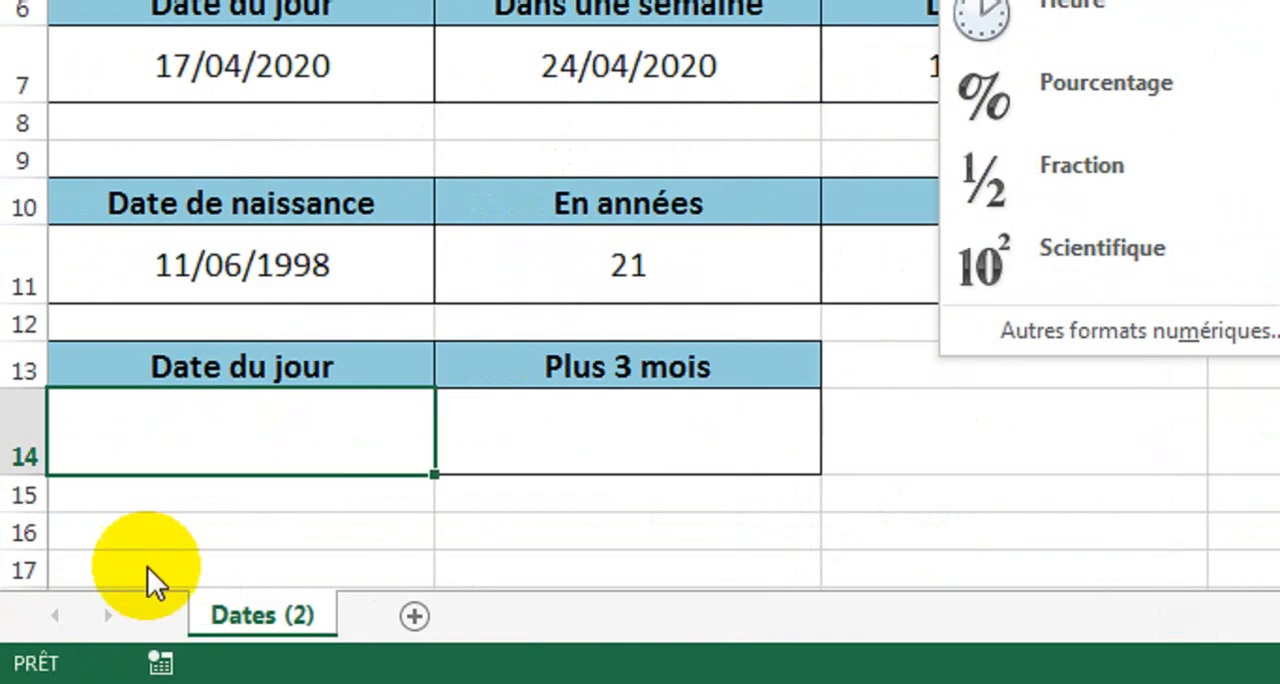
click(186, 430)
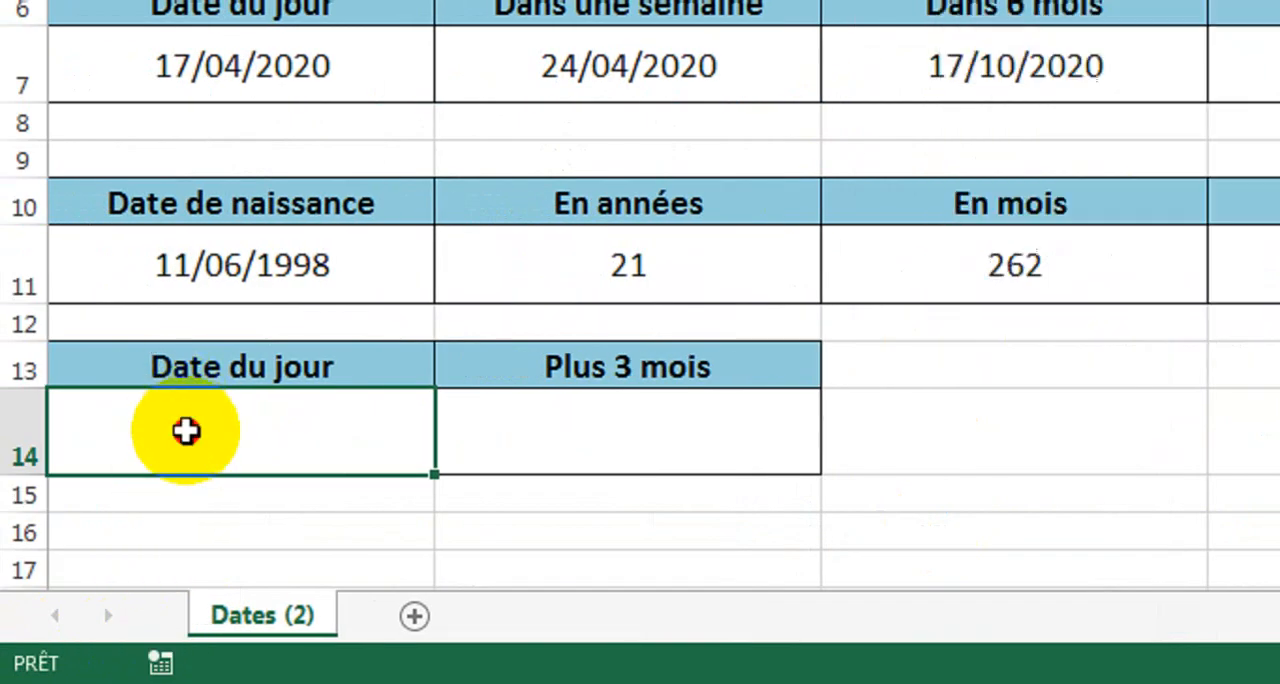
text(=)
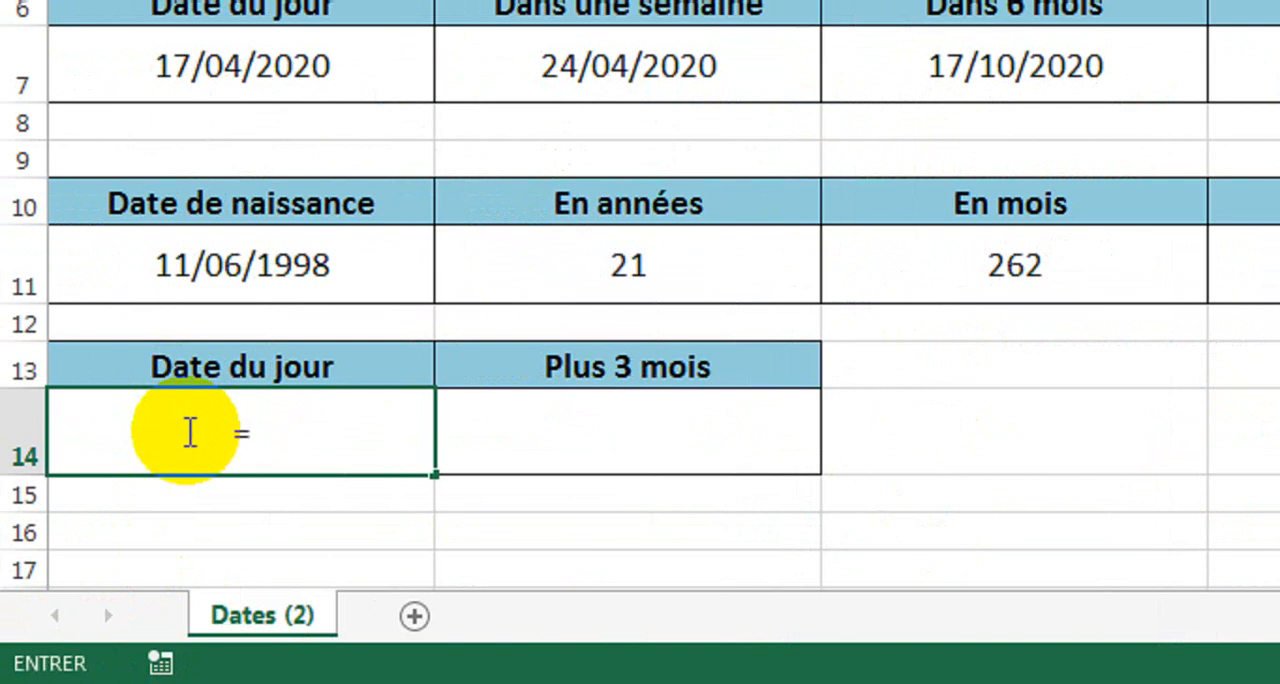
text(mai)
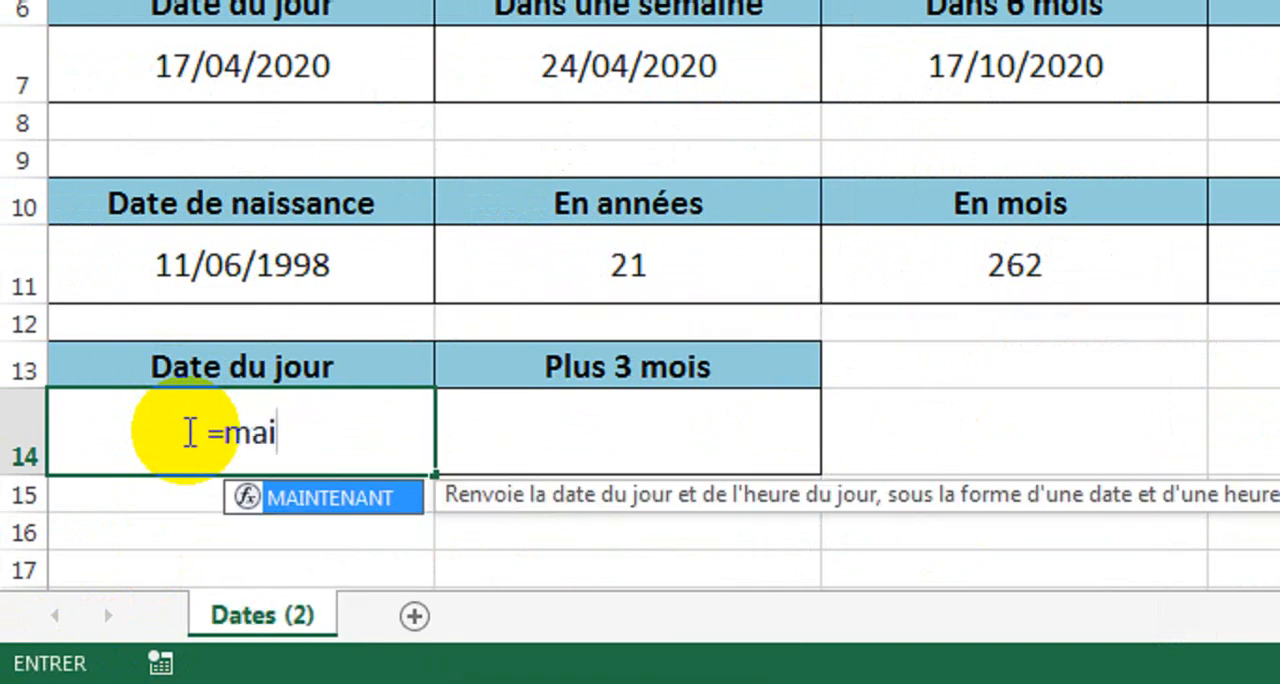
double_click(342, 502)
text())
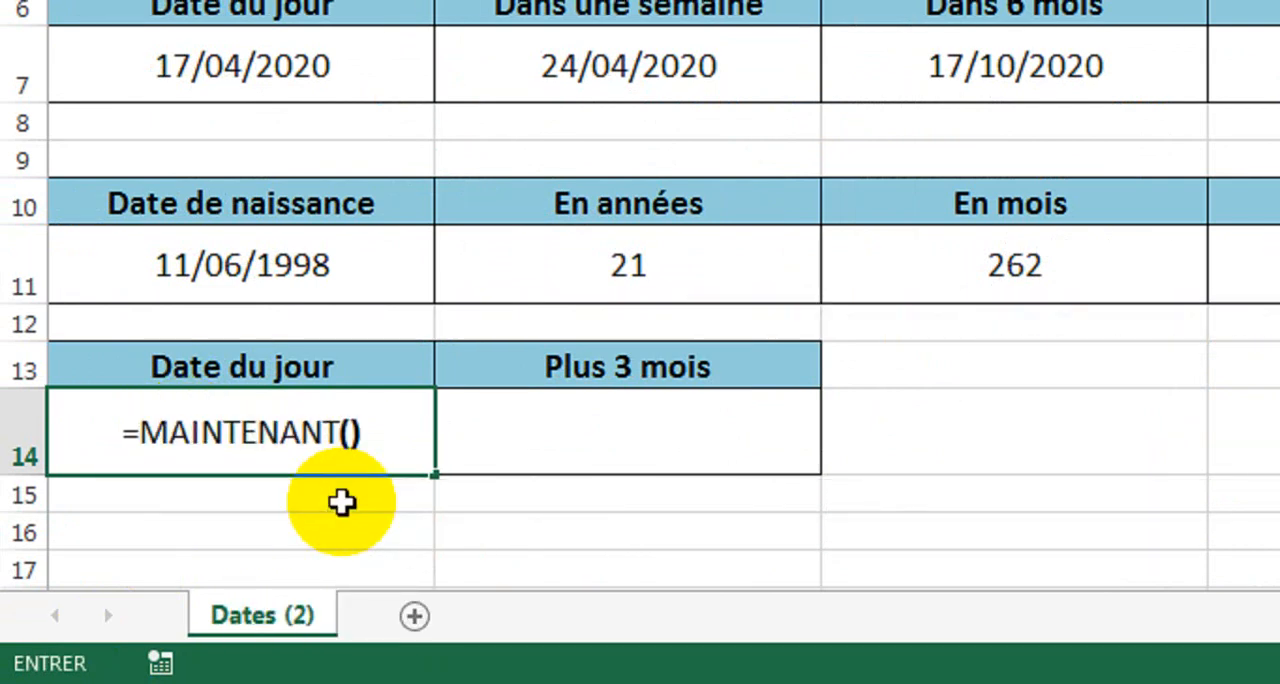
key(Return)
Try the Date longue and Date courte number formats on cell A14.
click(250, 436)
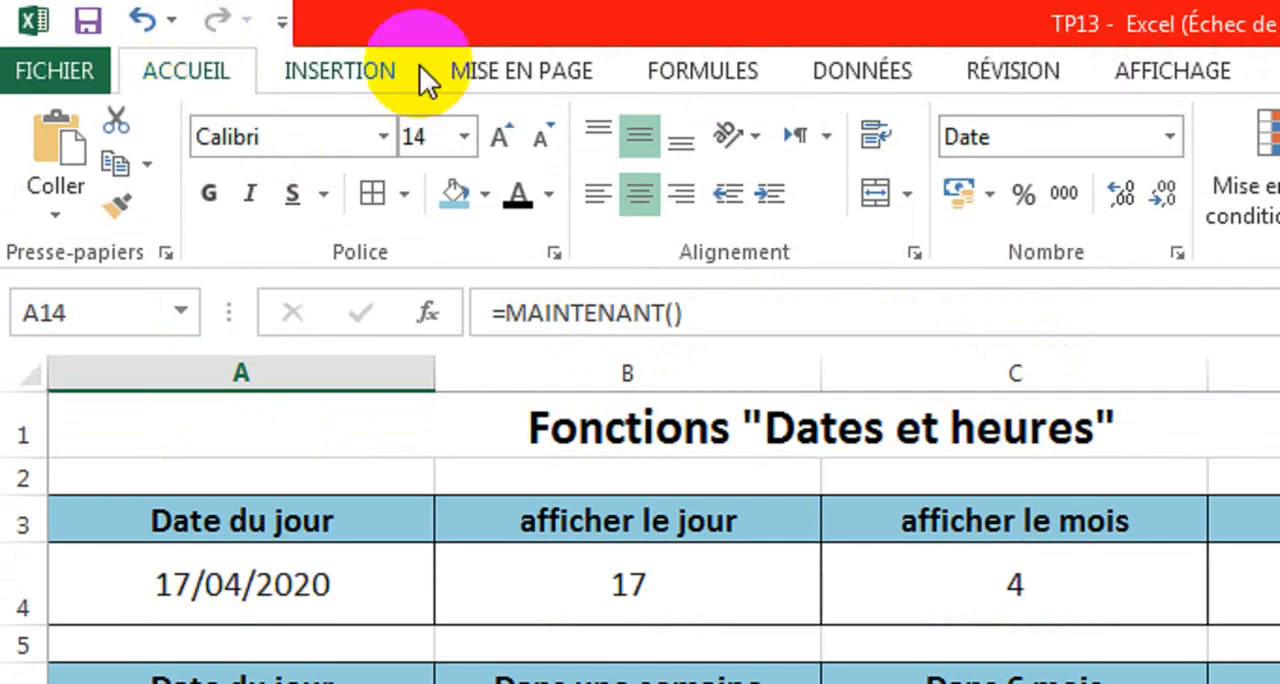
click(1169, 137)
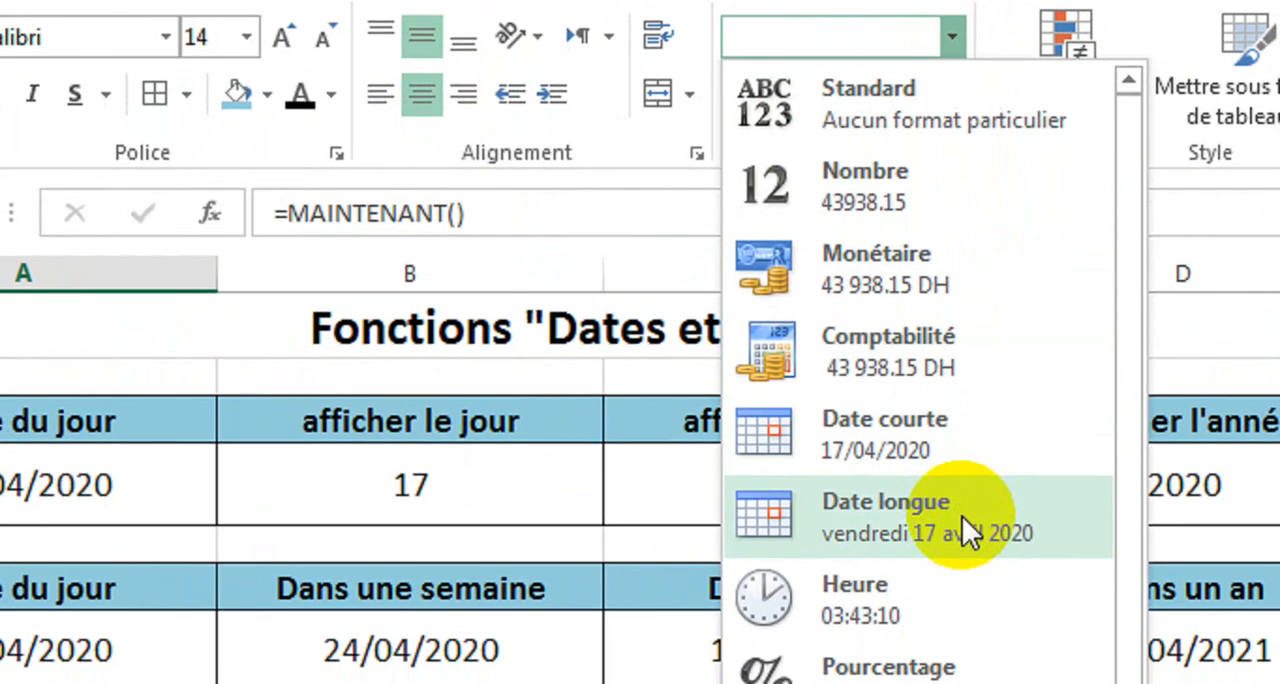
click(960, 518)
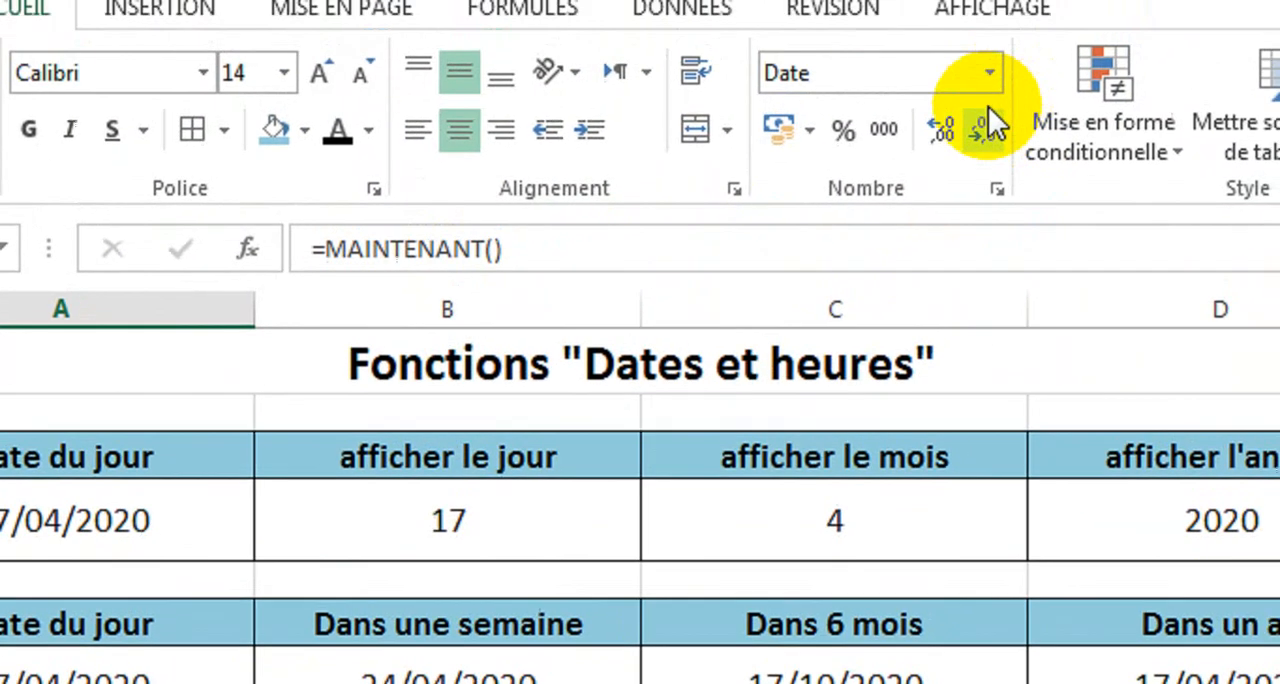
click(962, 148)
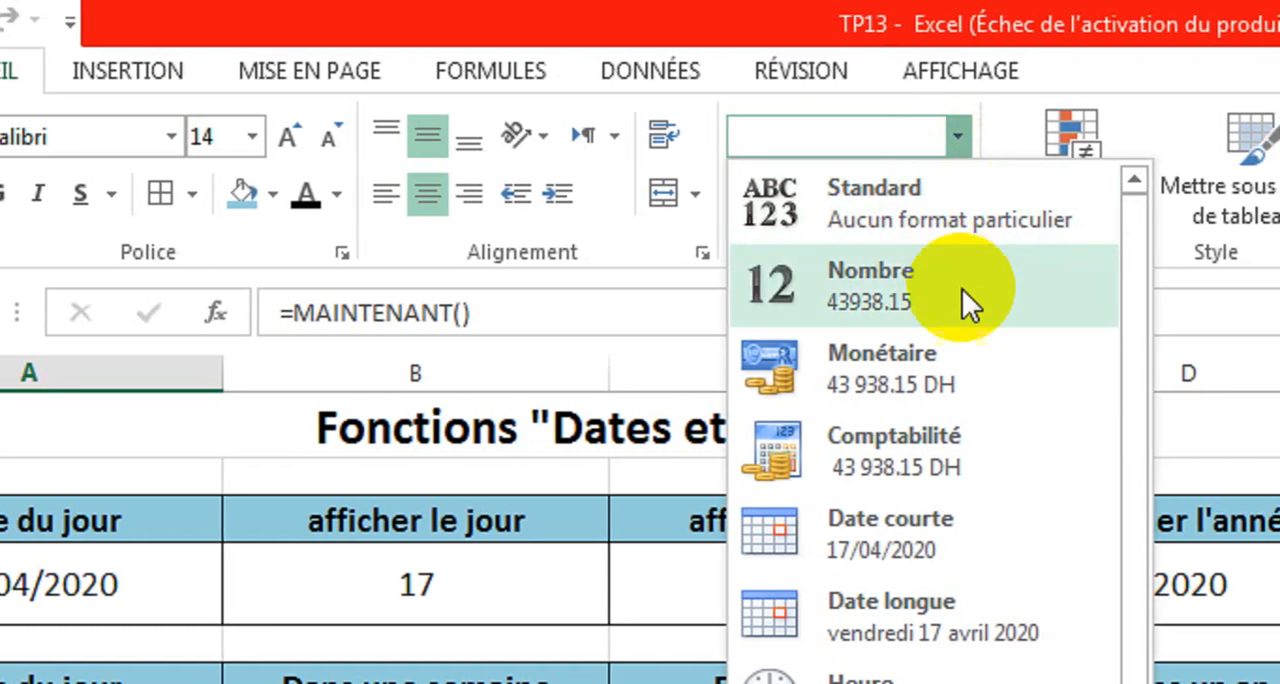
click(984, 538)
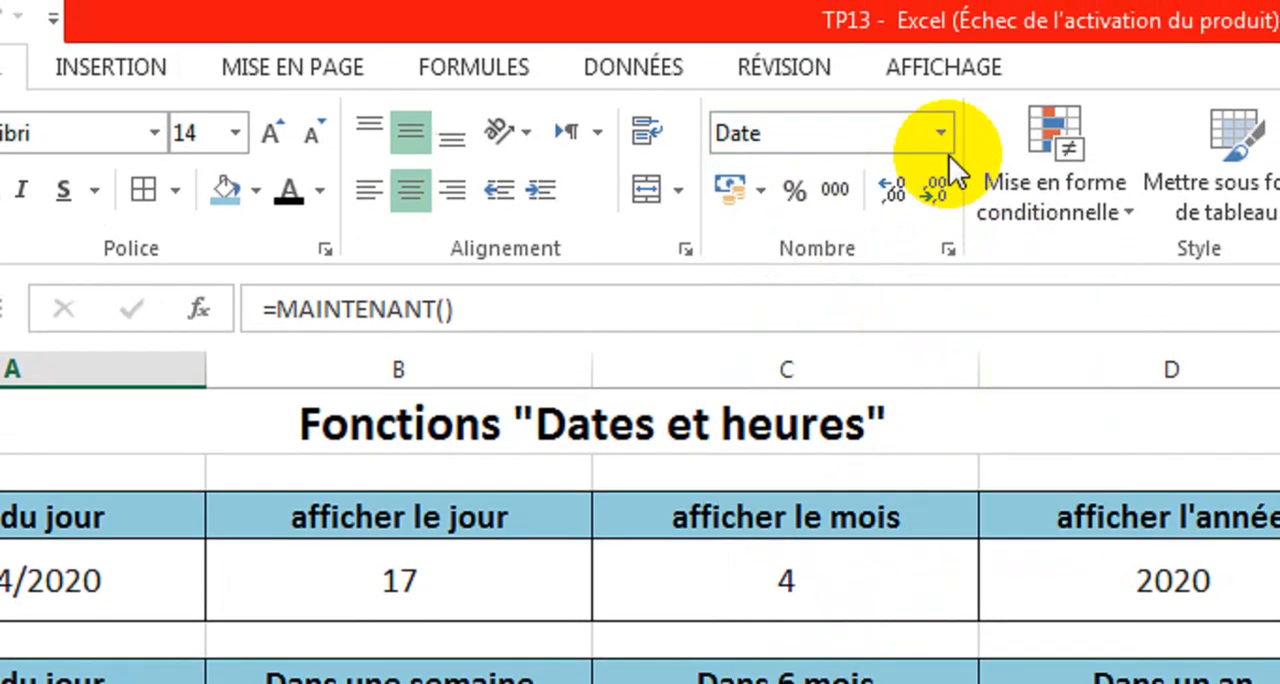
Open the full cell format settings for cell A14 to reach the additional number formats.
click(941, 125)
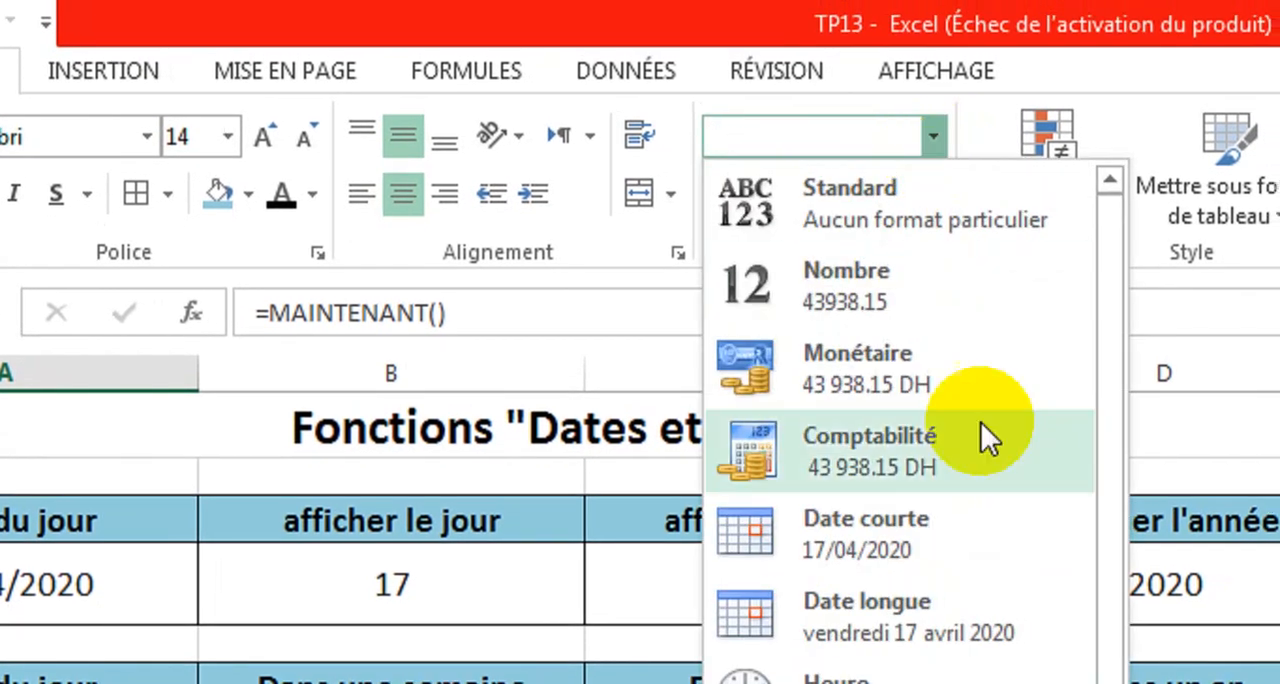
click(1112, 486)
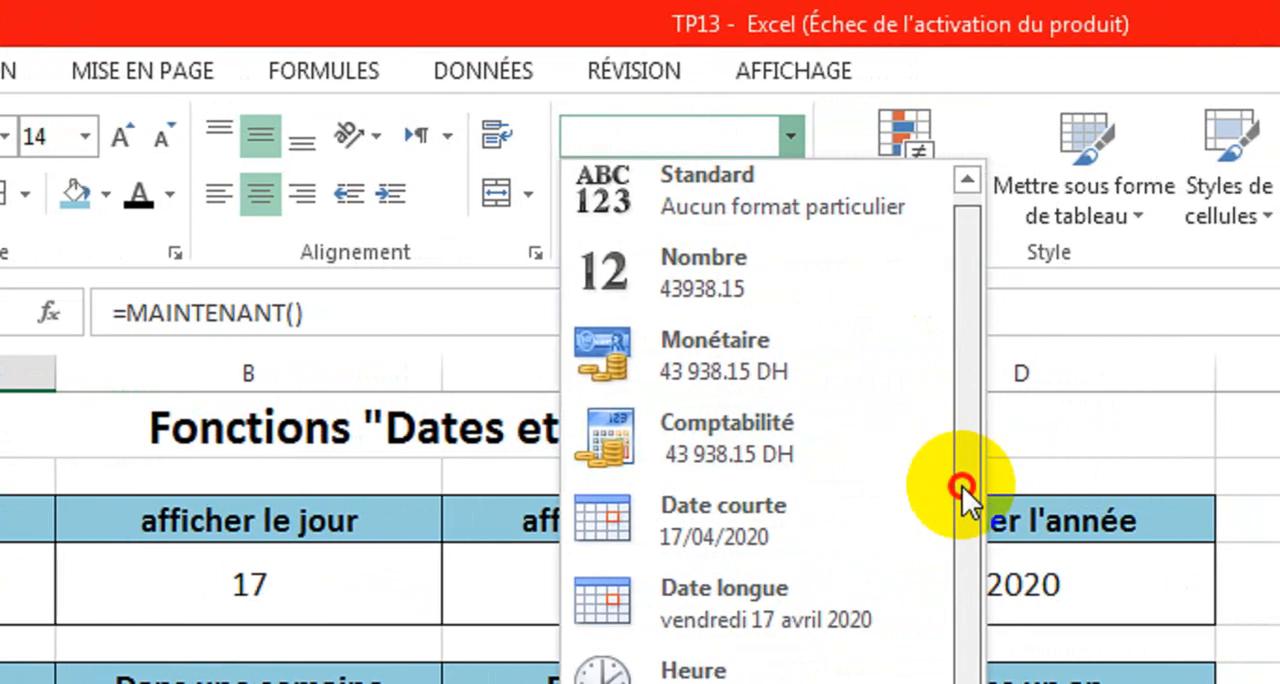
drag(962, 486, 963, 586)
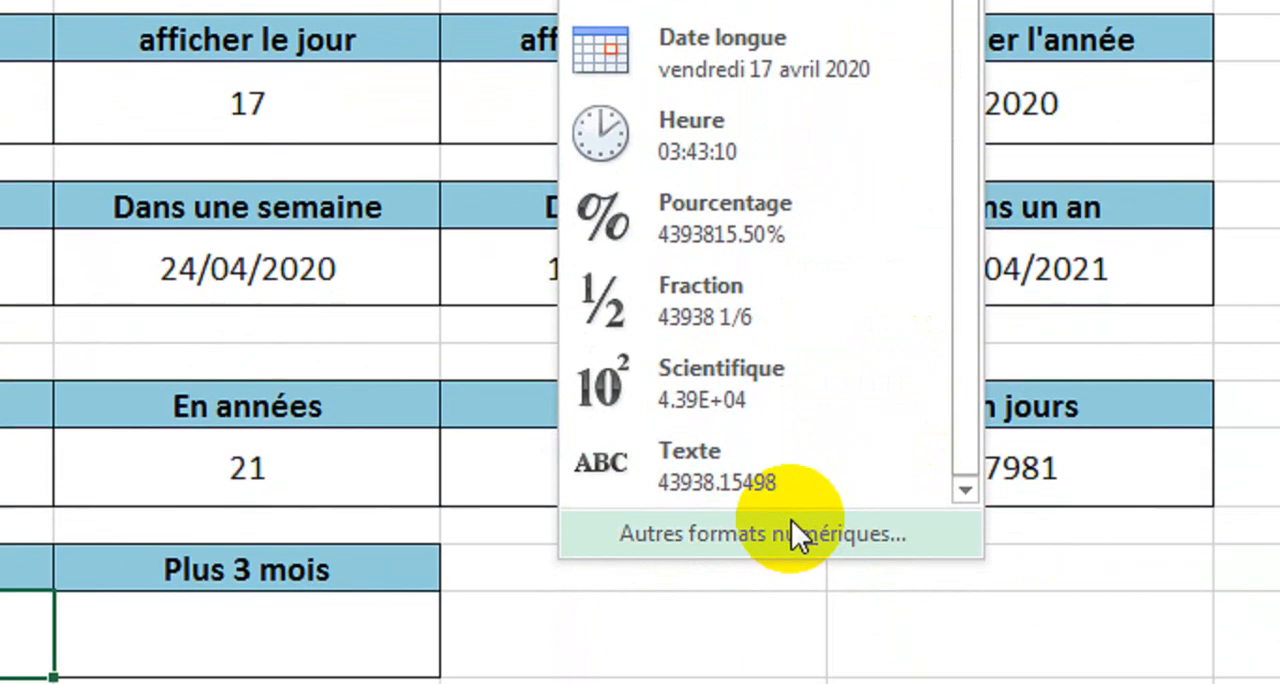
key(Escape)
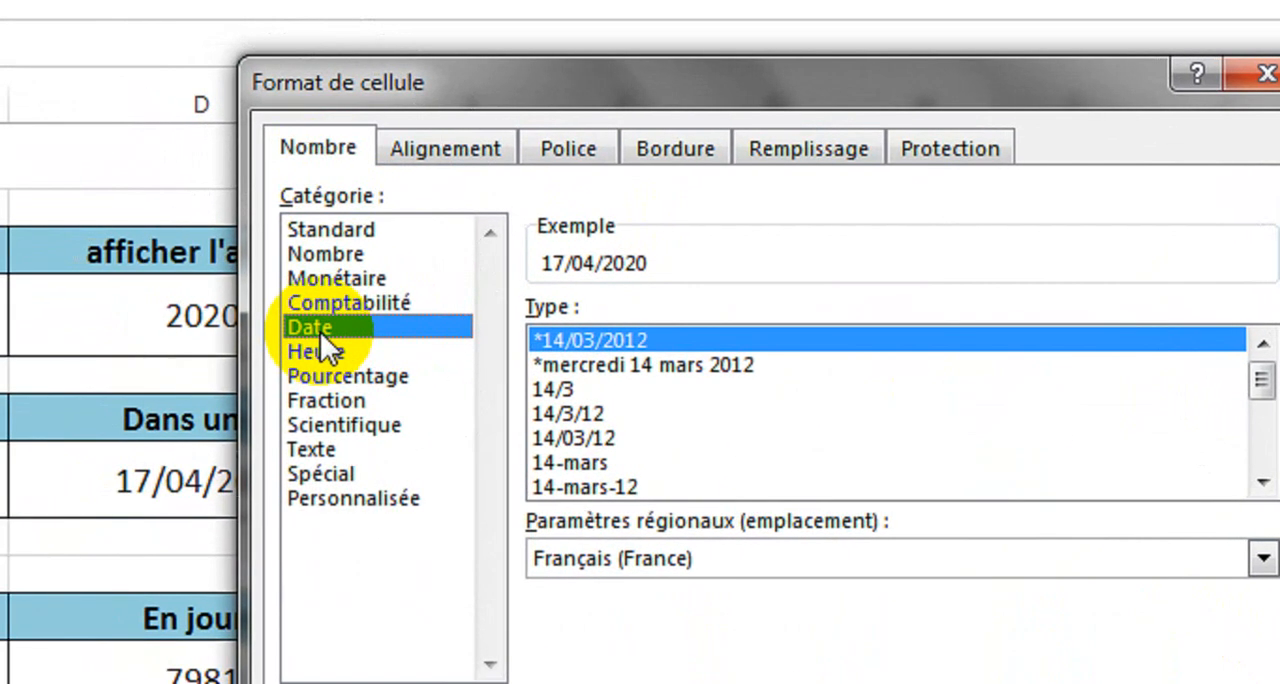
Preview the "*mercredi 14 mars 2012" type and browse the other types in the Date category.
click(596, 366)
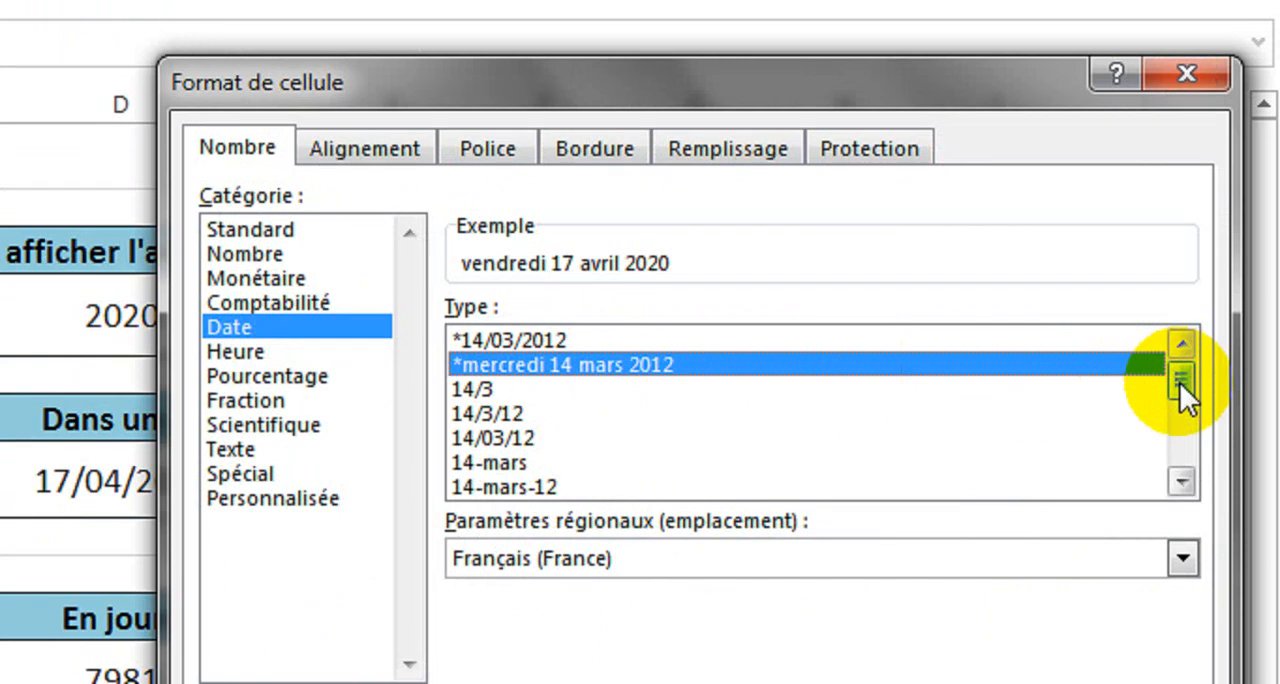
drag(1179, 381, 1183, 438)
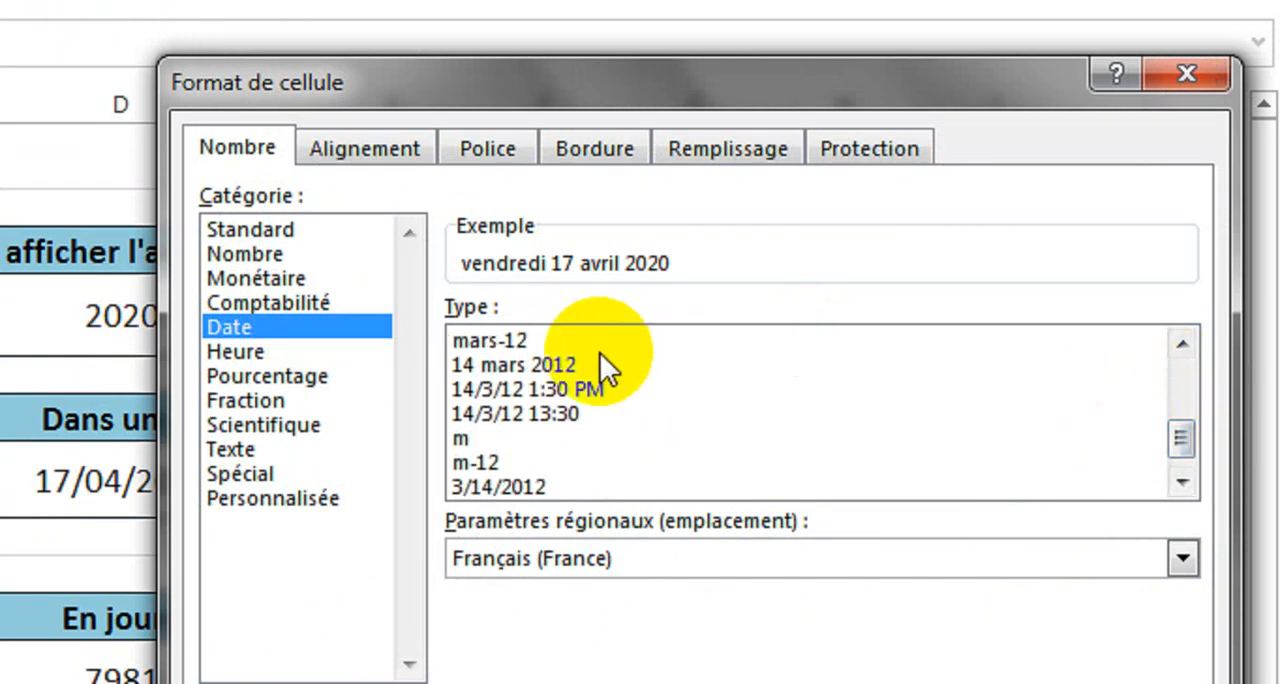
click(1181, 460)
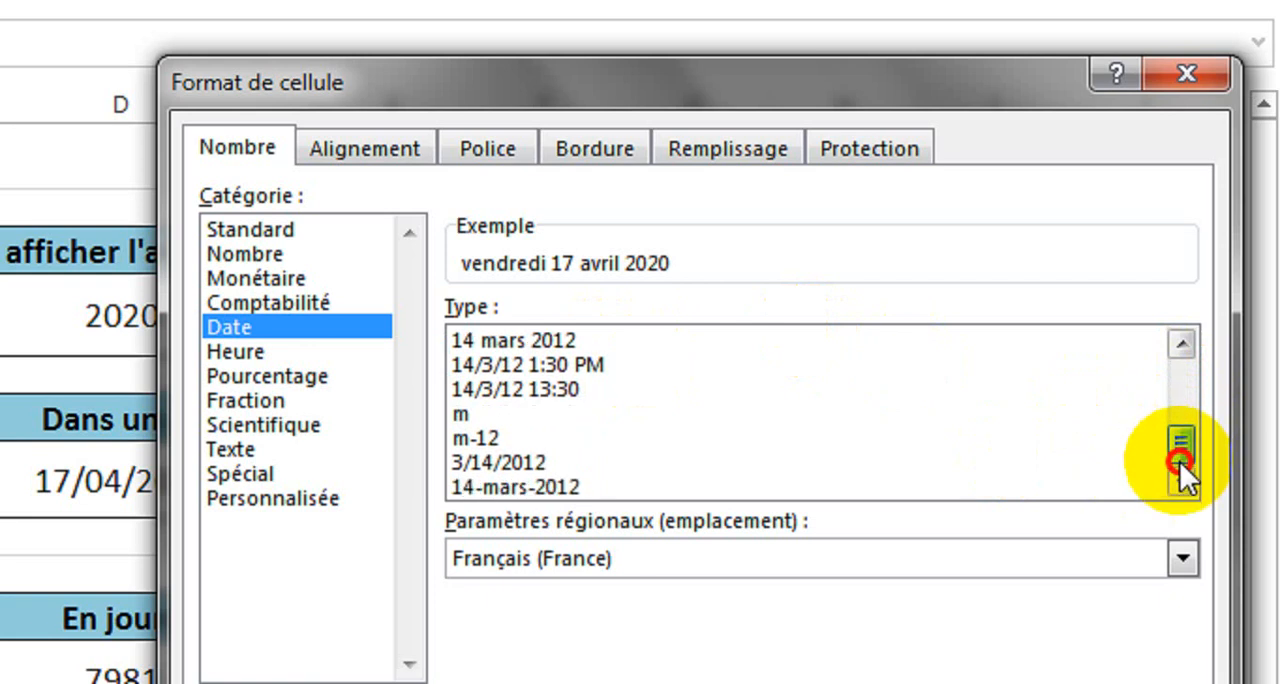
Apply the "14/3/12 13:30" type from the Heure category to cell A14.
click(252, 352)
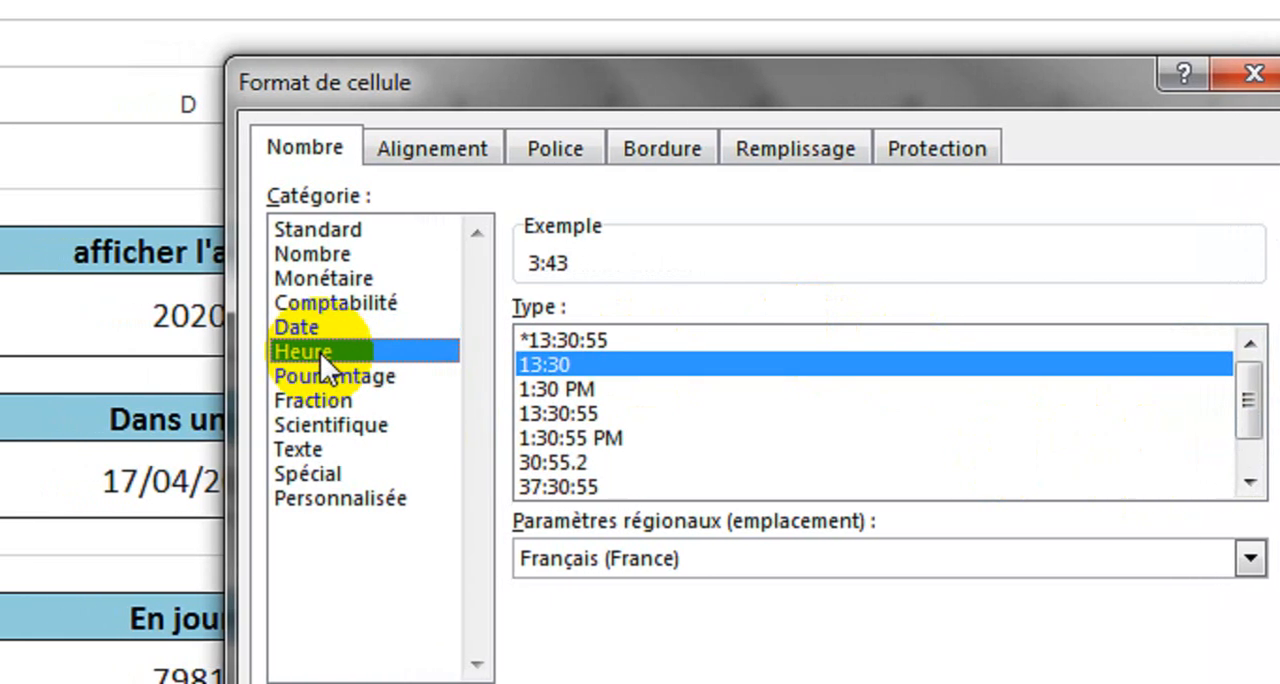
click(1233, 399)
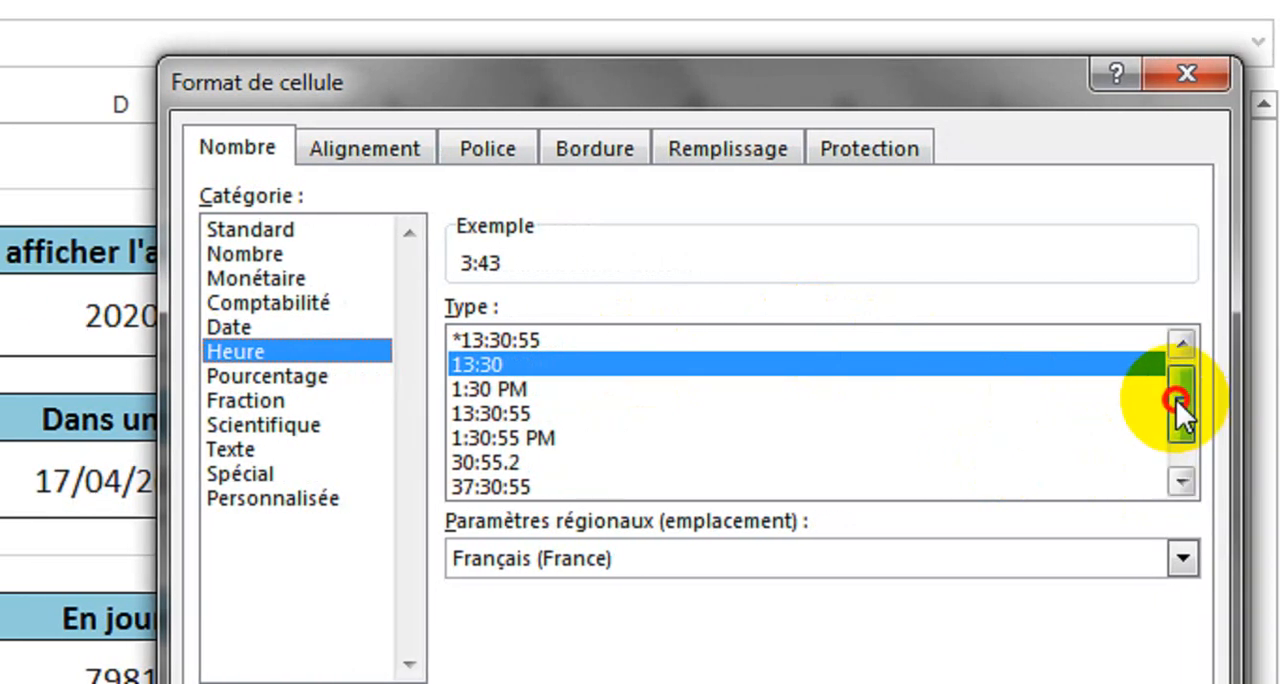
drag(1176, 399, 1181, 453)
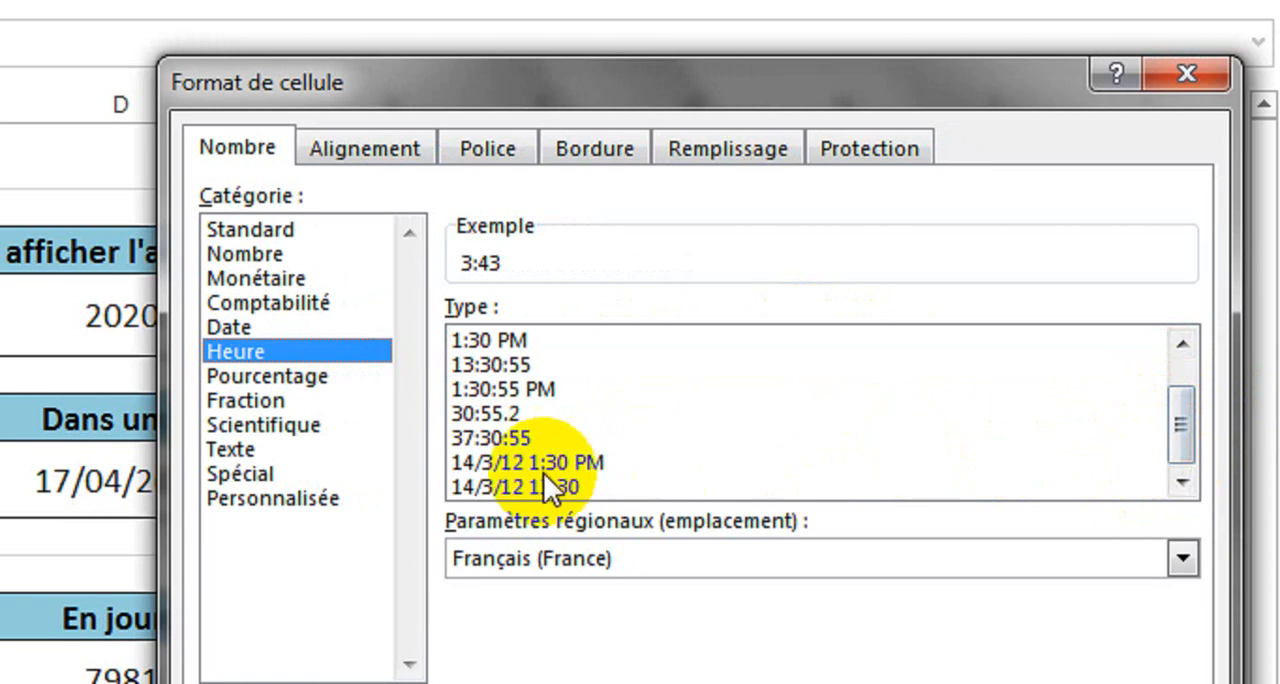
click(513, 483)
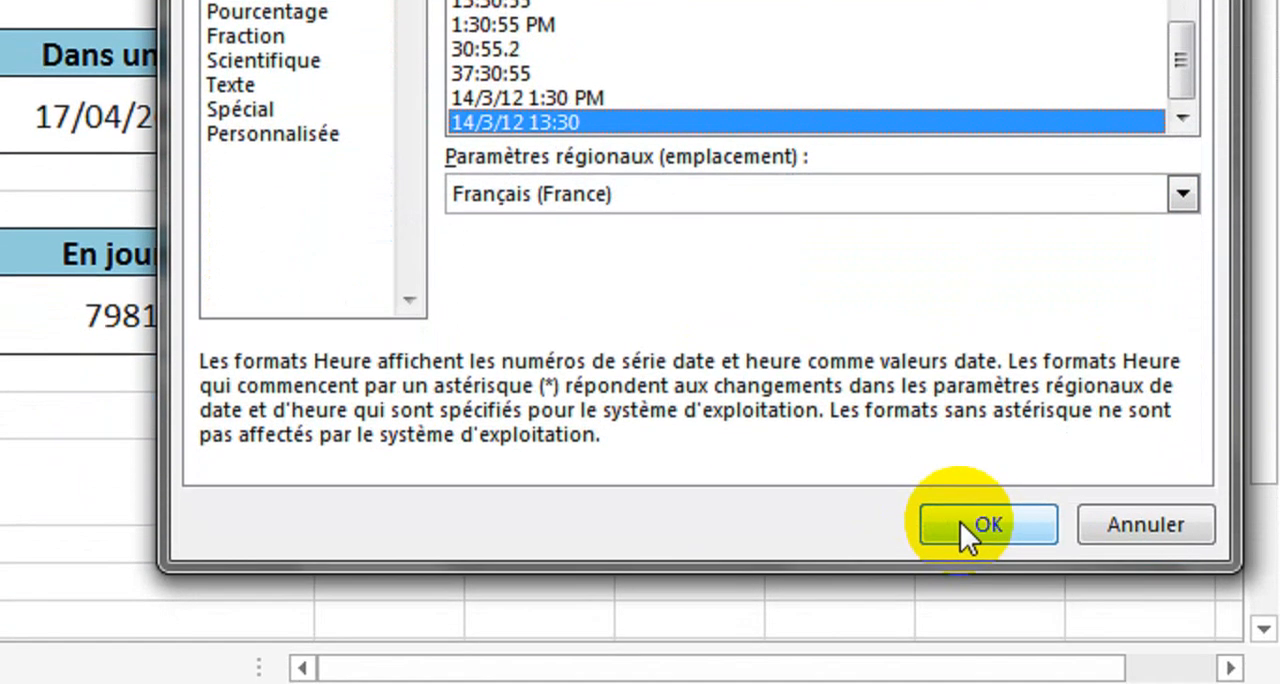
click(960, 518)
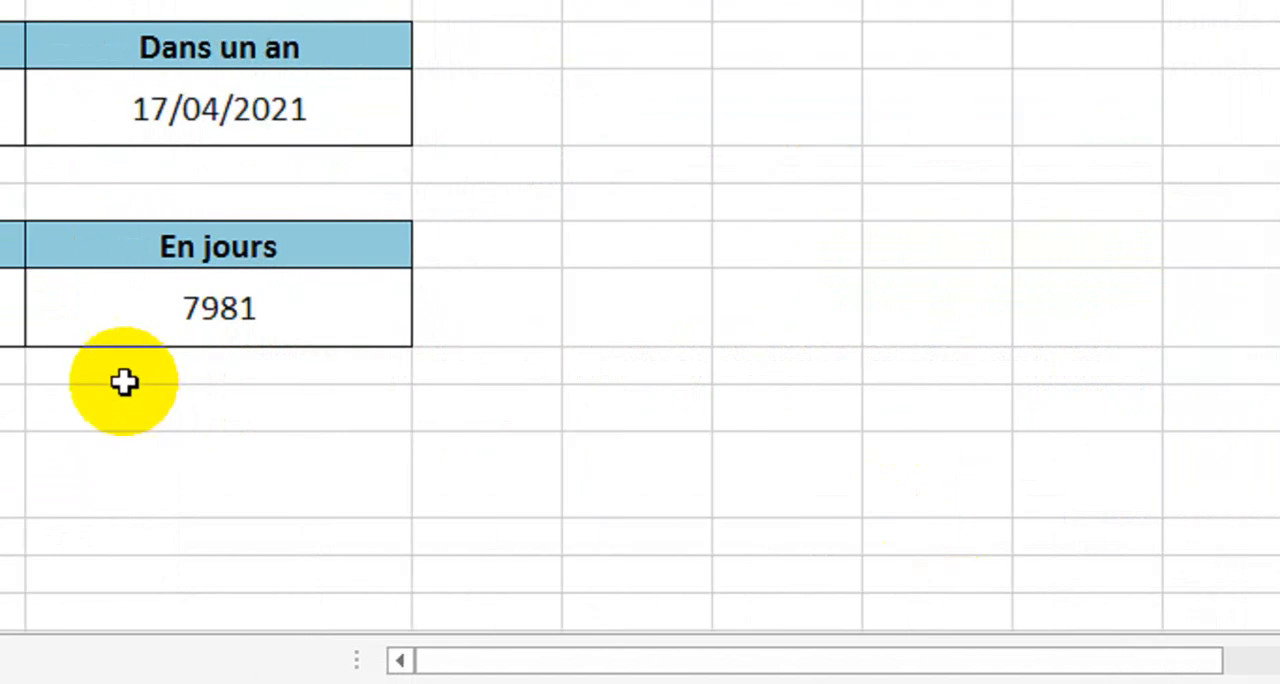
In the cell under "Plus 3 mois", enter =MOIS.DECALER(A14;3) to compute the date three months after A14.
click(349, 497)
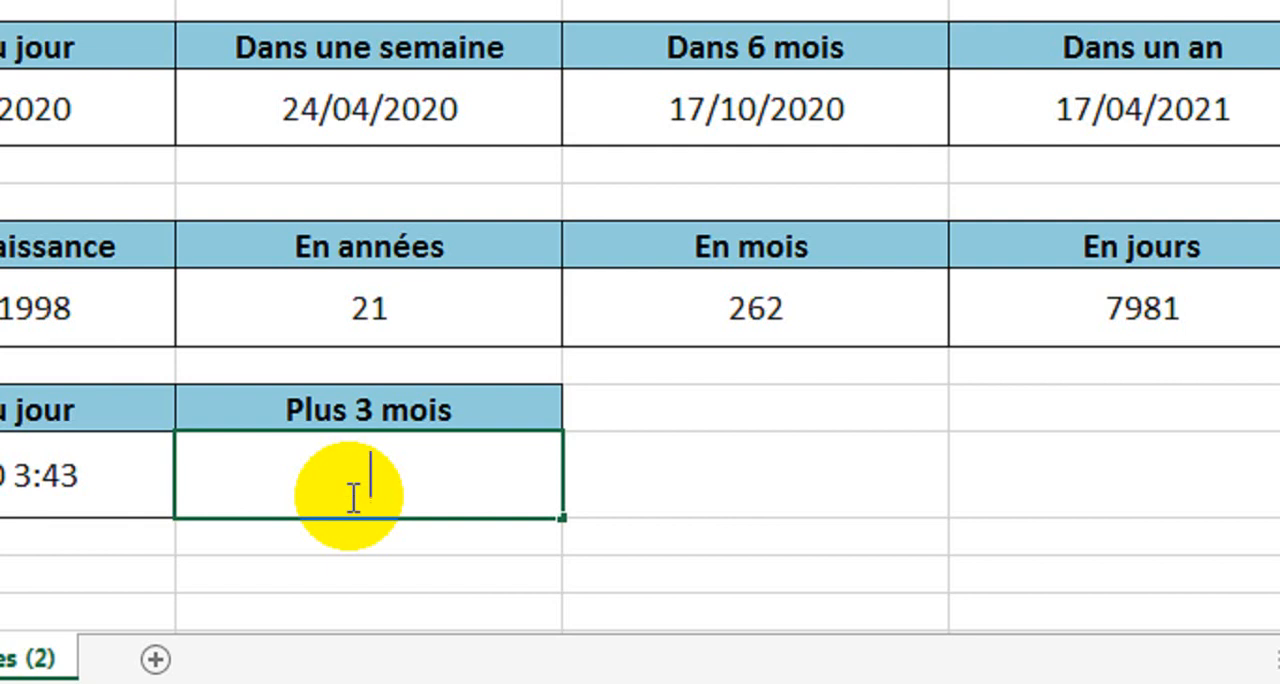
text(=mois)
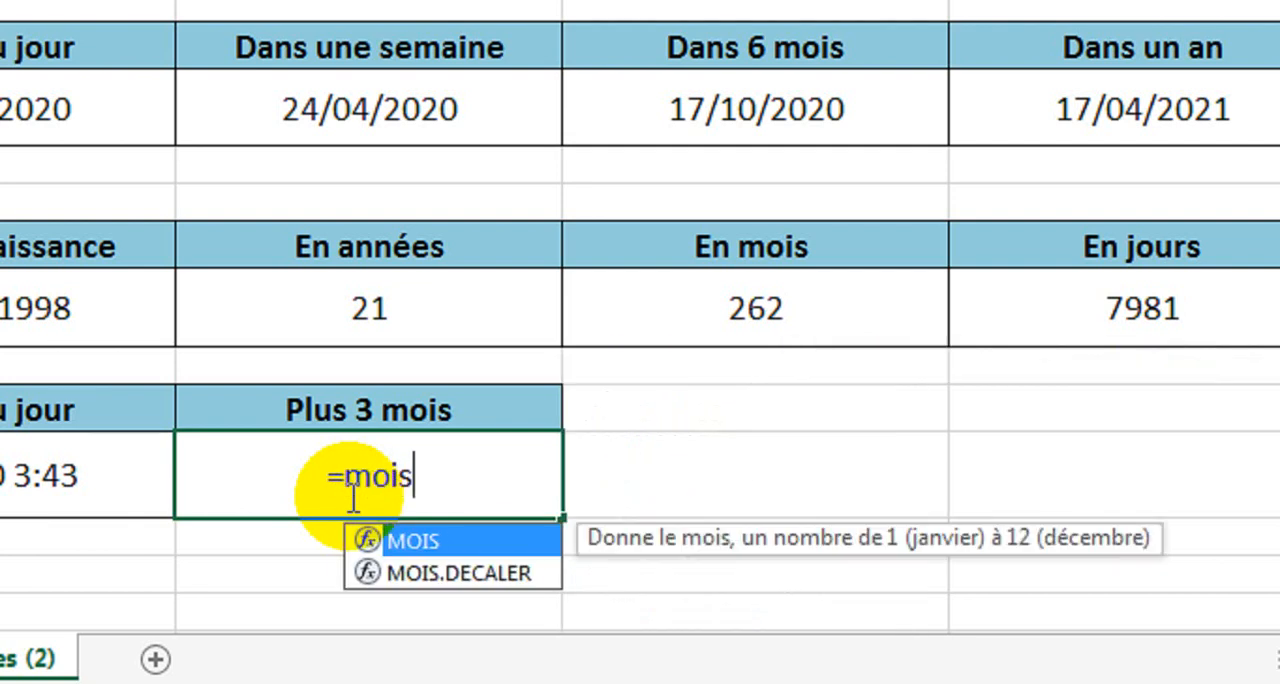
text(.)
double_click(448, 540)
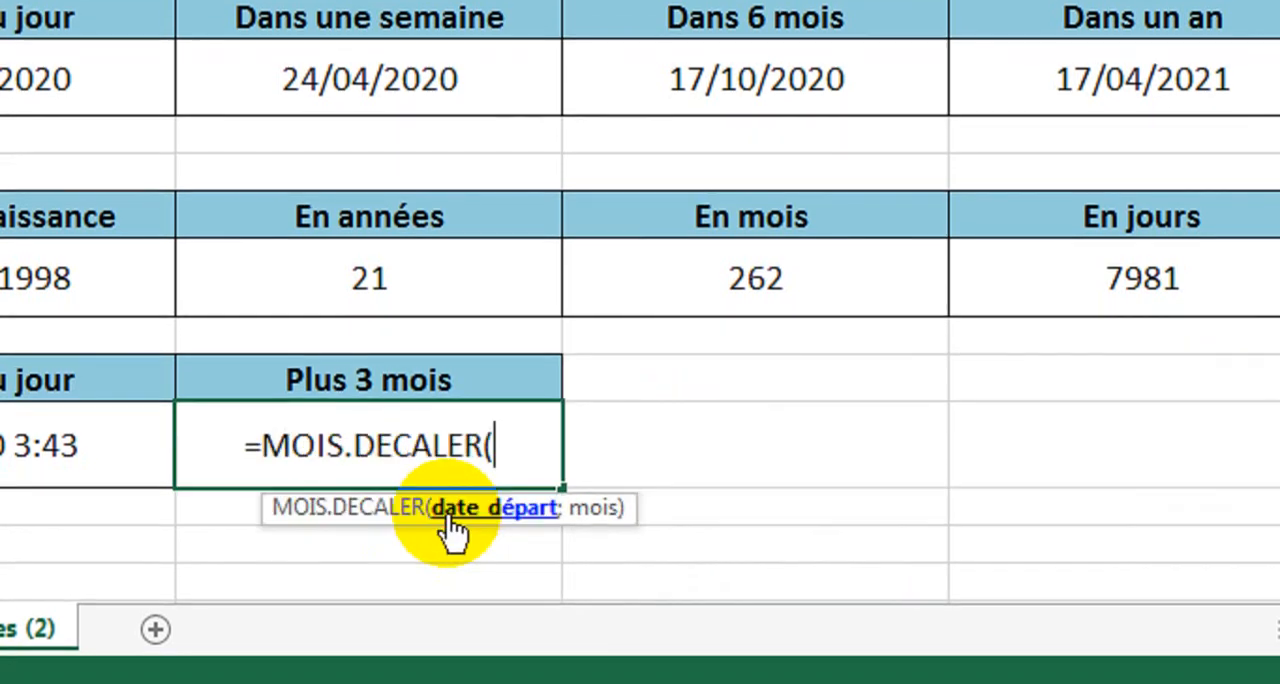
click(103, 442)
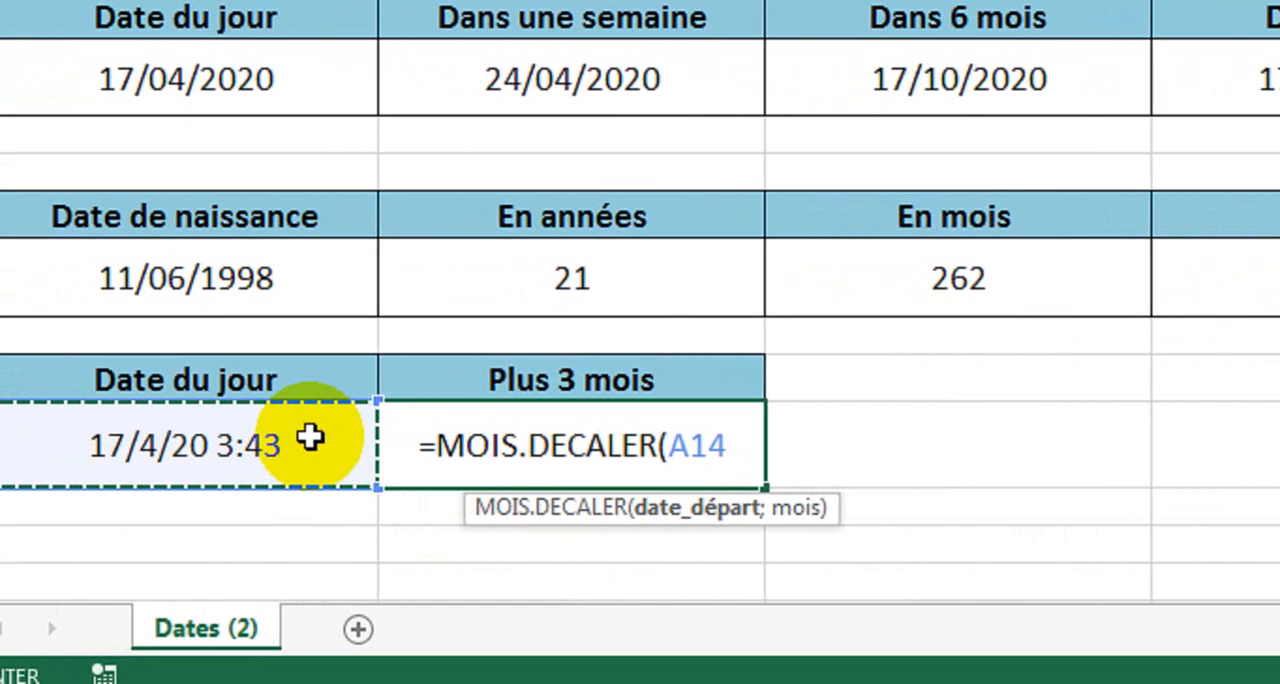
text(;)
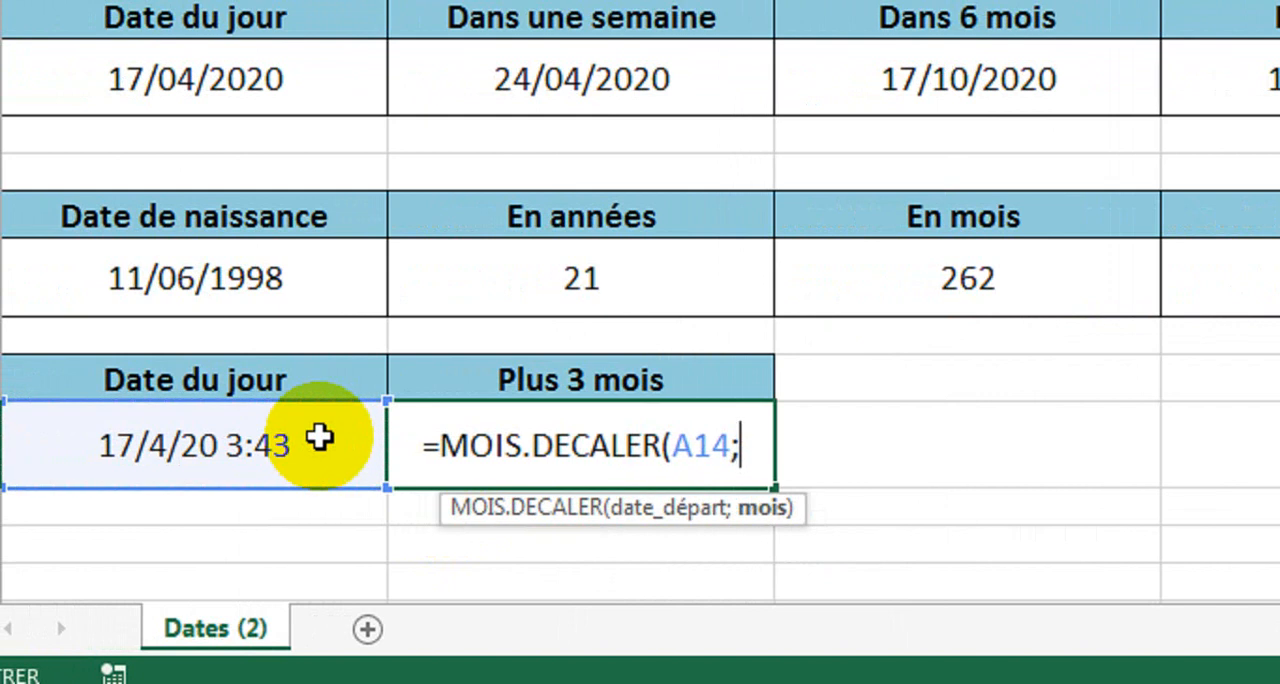
text(3)
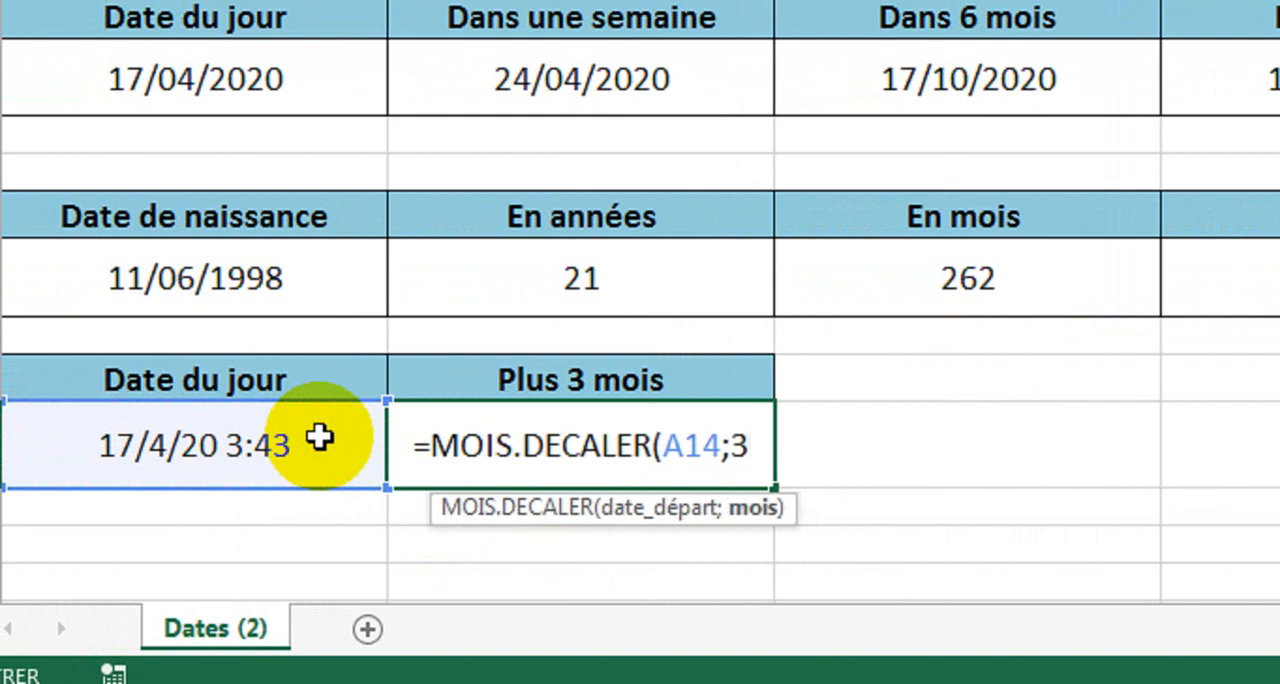
text())
key(Return)
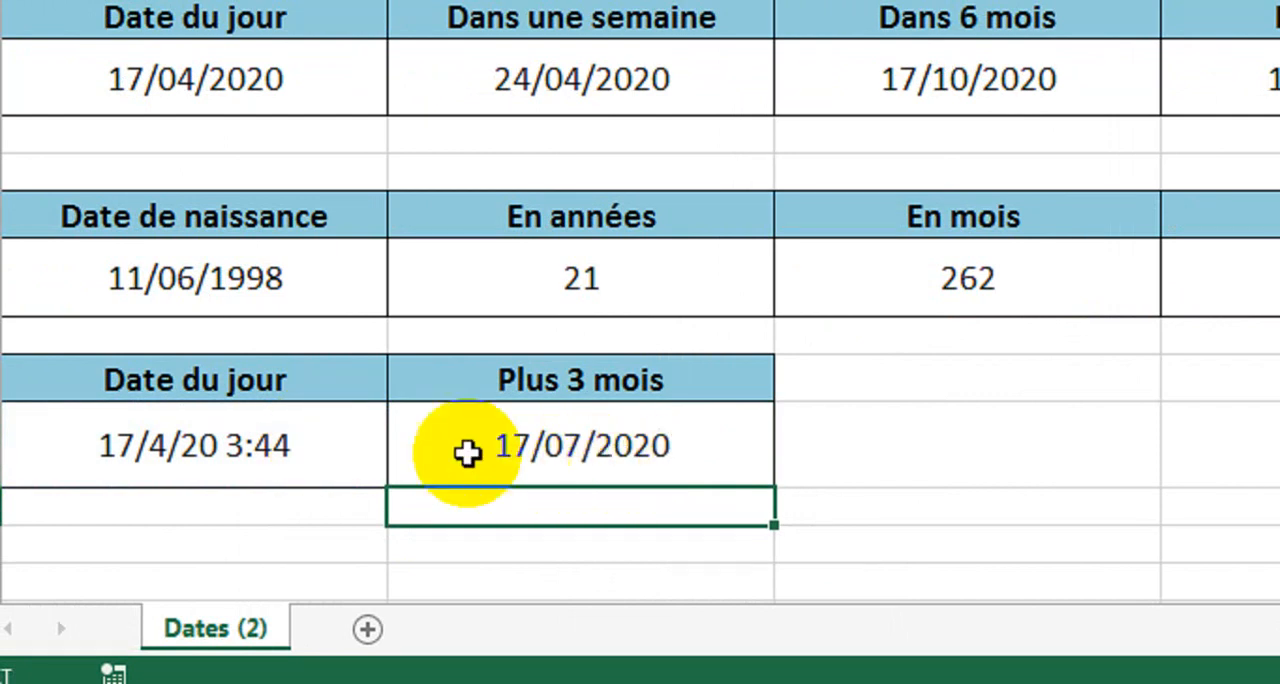
Apply the Date courte number format to the Date du jour value in cell A14.
click(157, 453)
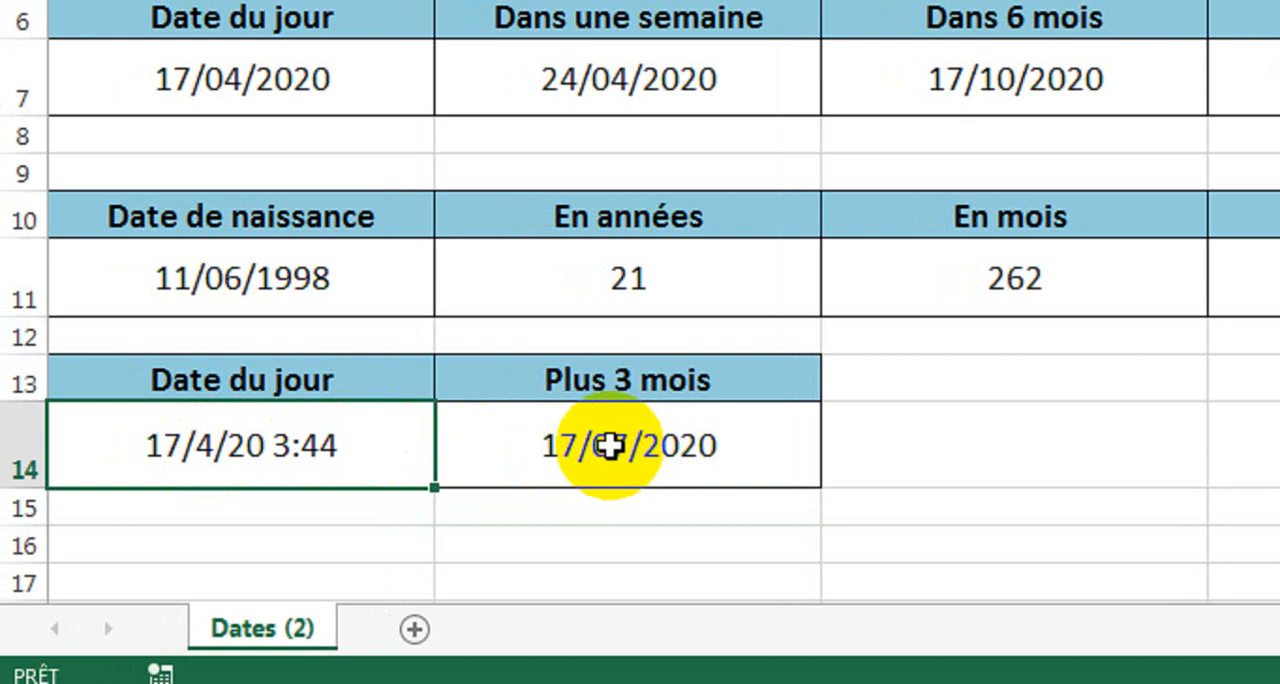
click(700, 434)
click(283, 437)
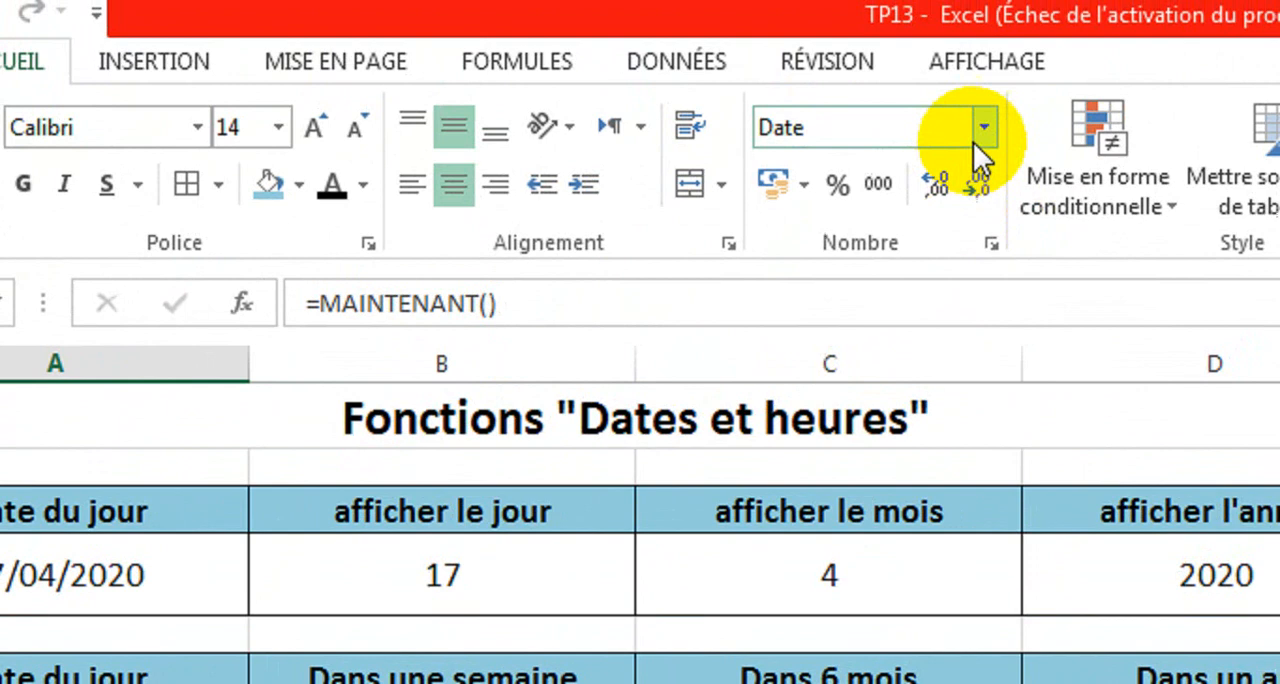
click(968, 140)
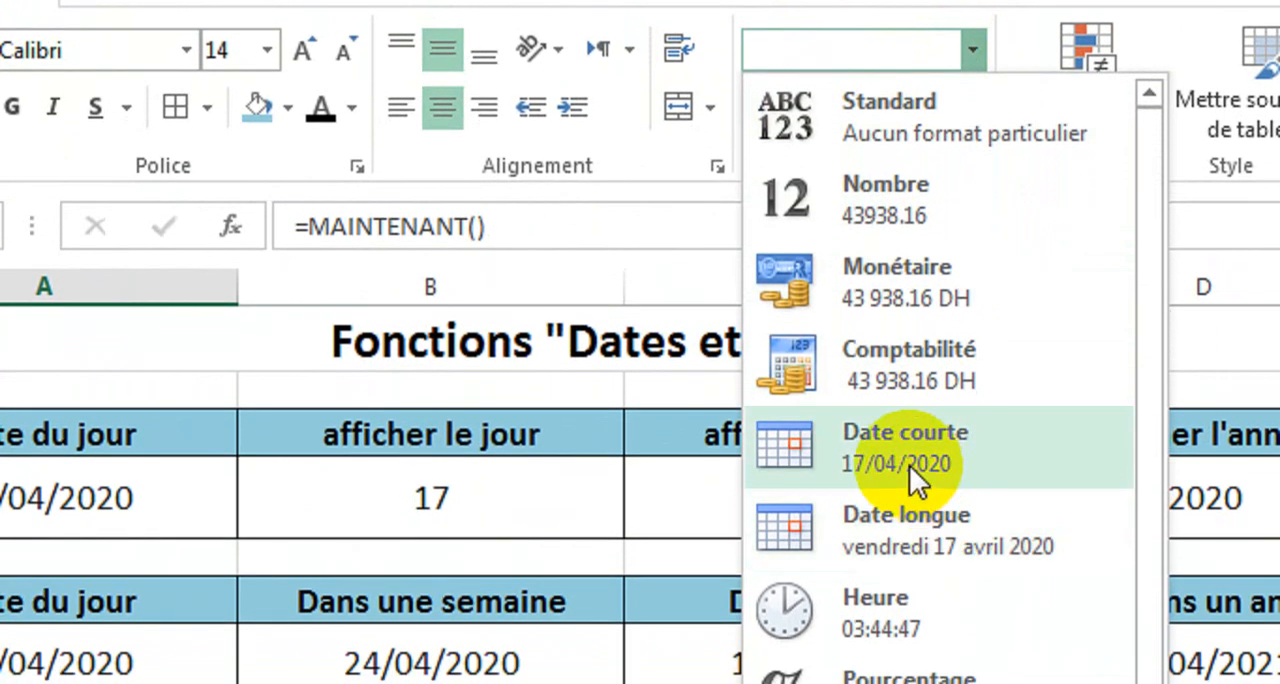
click(909, 465)
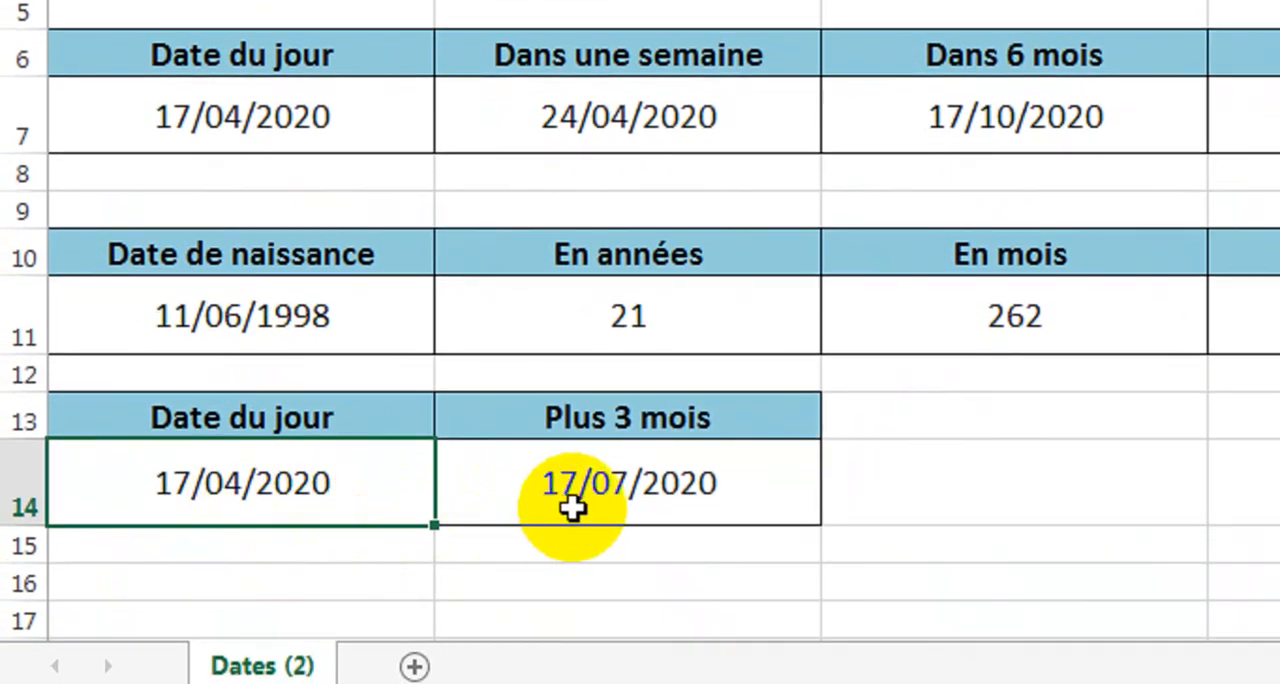
Change the months argument of the MOIS.DECALER formula in B14 to -3 so it goes back three months.
double_click(686, 490)
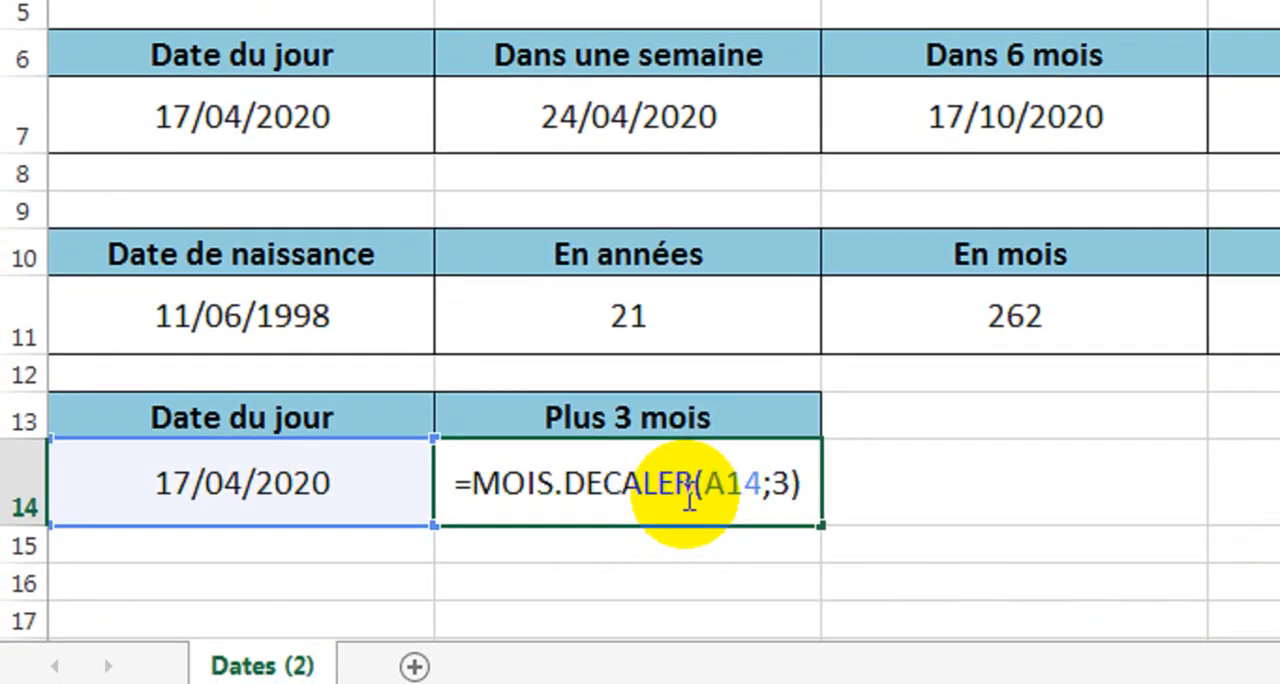
drag(755, 487, 706, 484)
double_click(782, 488)
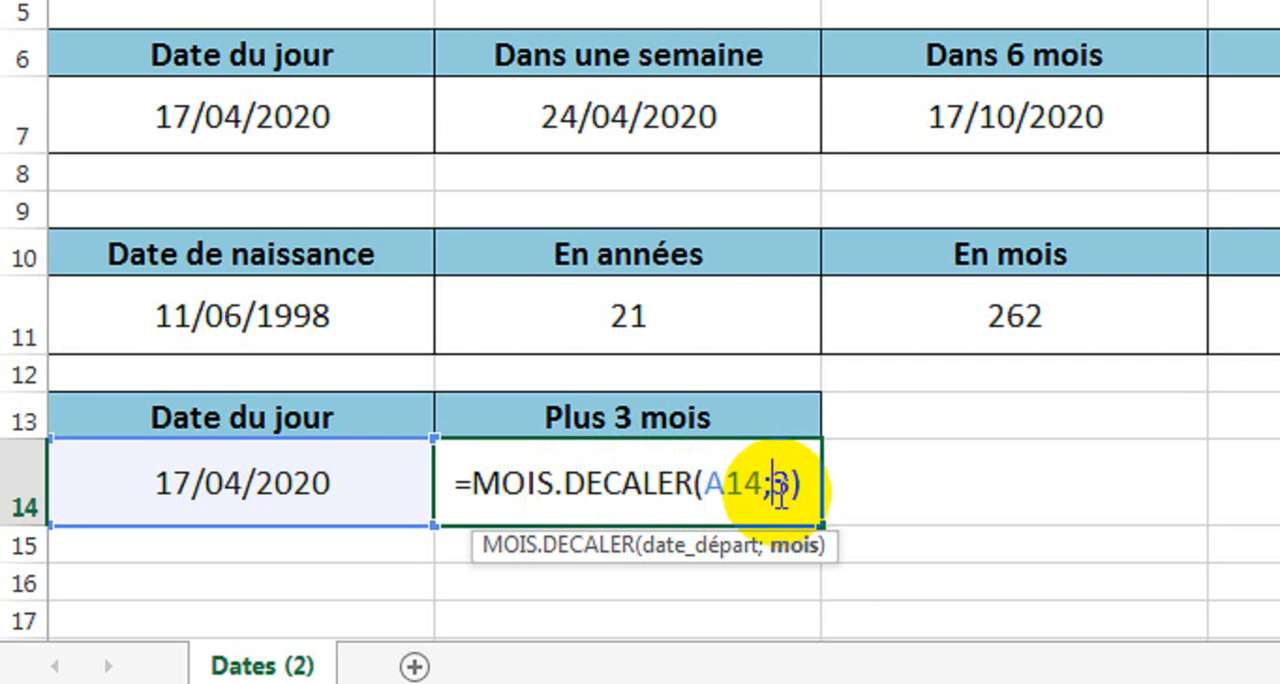
text(6)
key(BackSpace)
text(-)
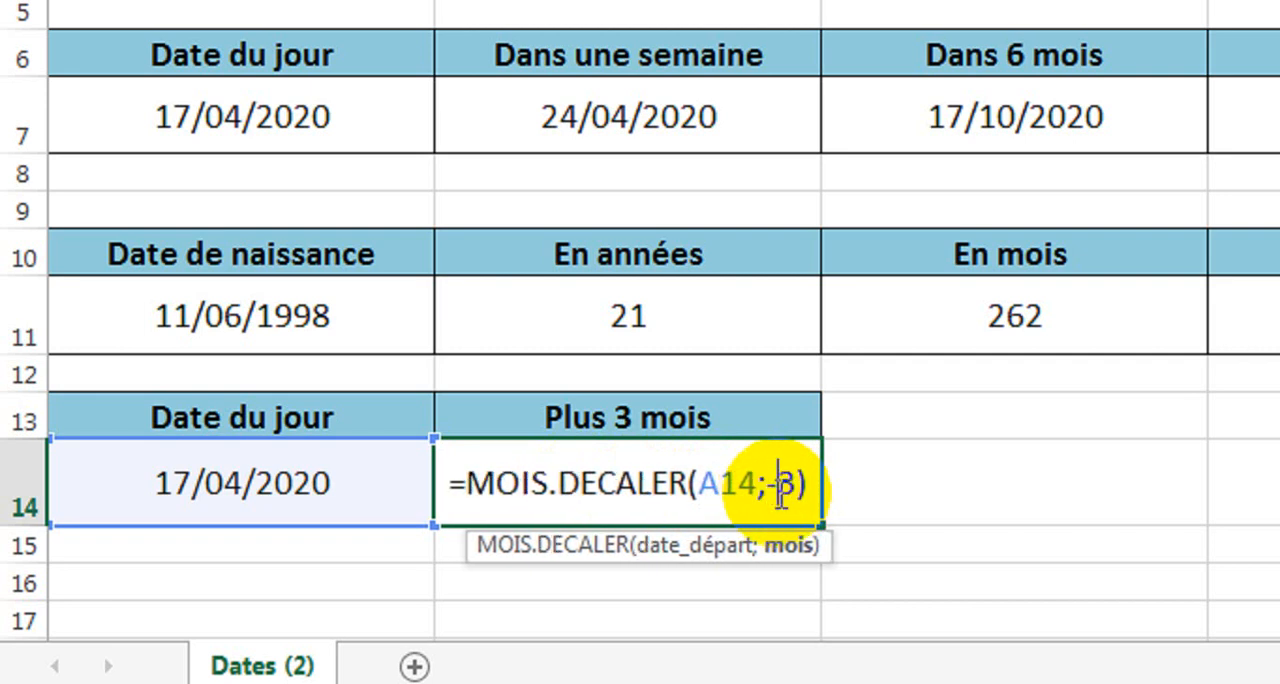
key(Return)
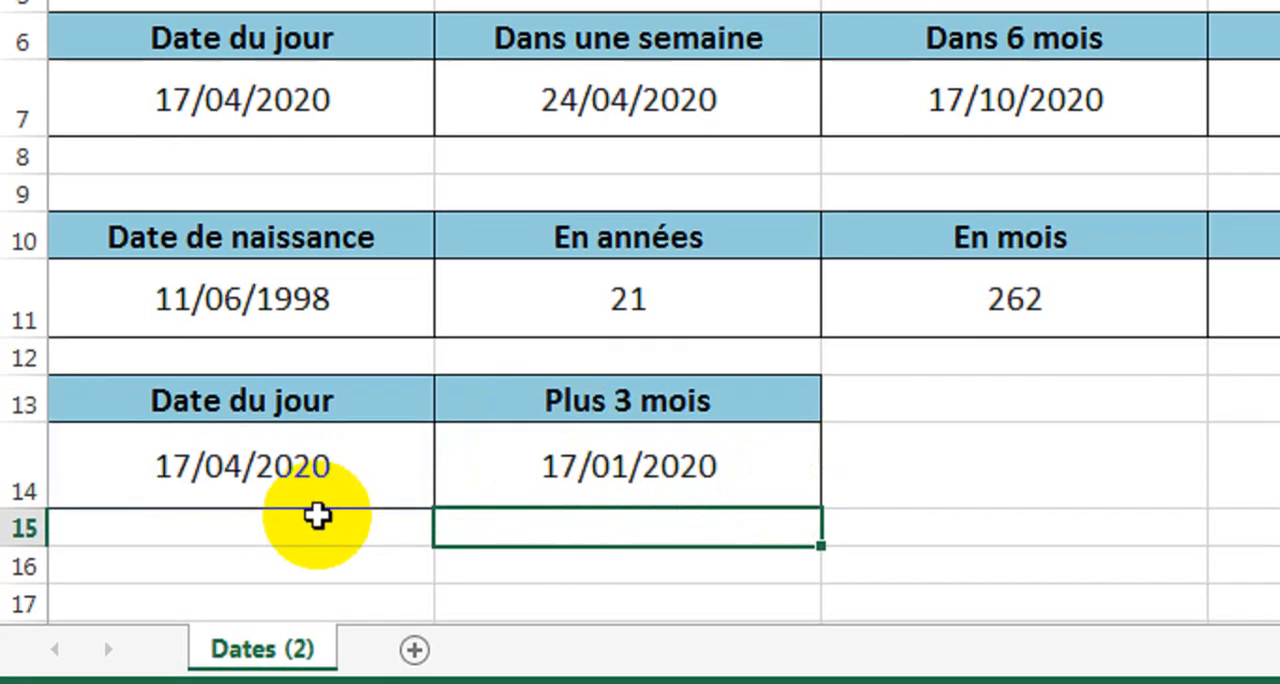